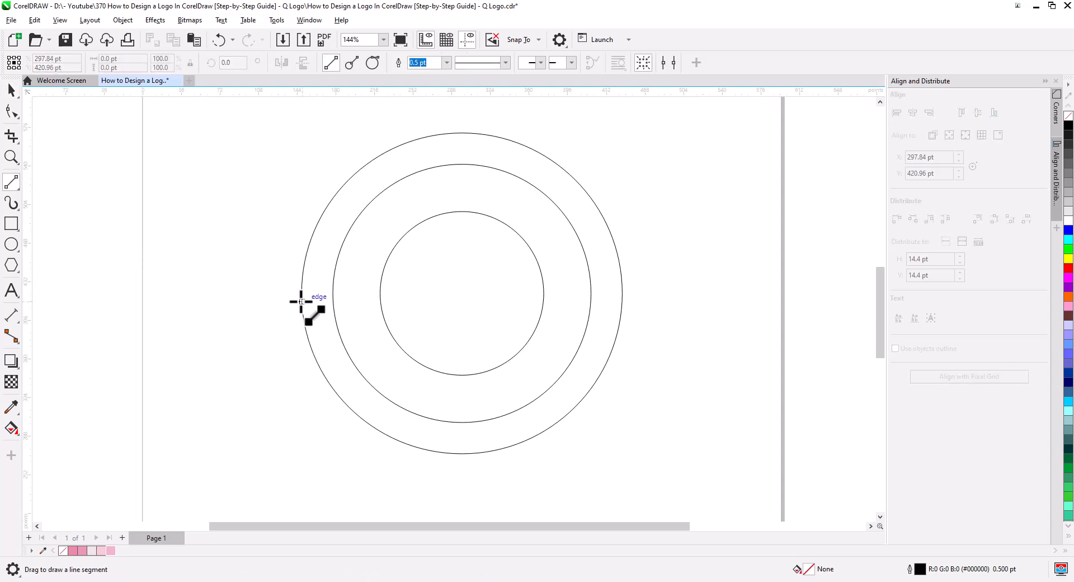
Step: Draw a horizontal line about 226 pt long from the outer circle's left edge to the inner circle's right edge and copy its width value
left_click_drag(303, 292, 545, 294)
key("space")
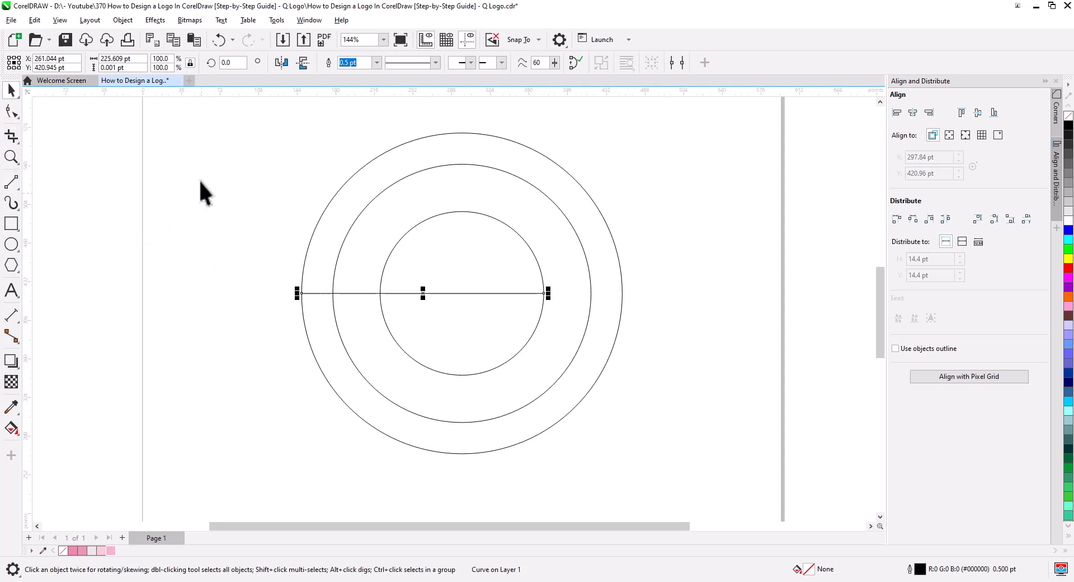
right_click(116, 61)
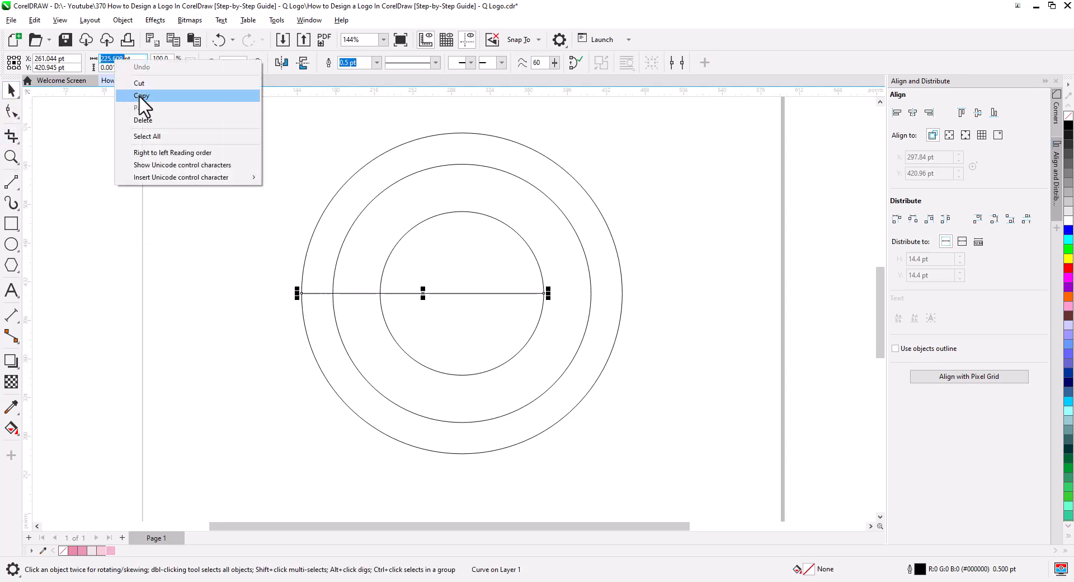
left_click(143, 96)
Step: Set the middle circle's diameter to the copied value, 225.609 pt
left_click(351, 226)
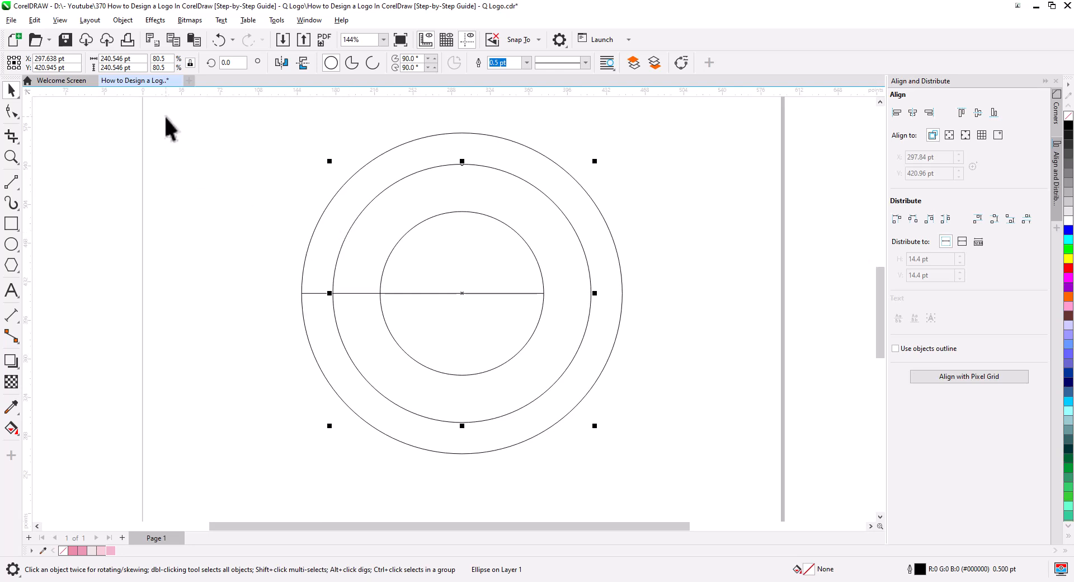
left_click(117, 60)
right_click(120, 60)
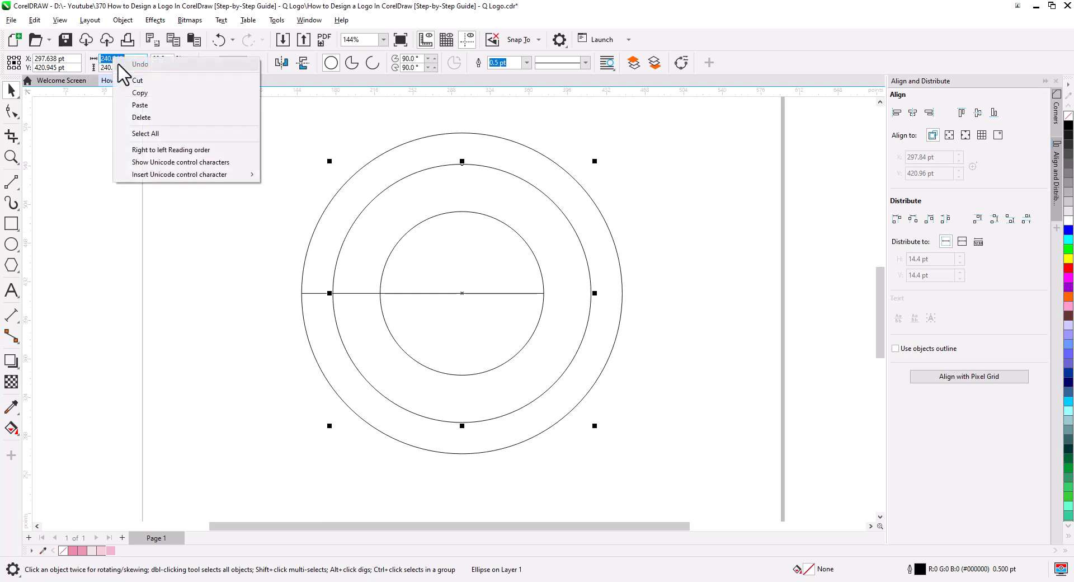
left_click(143, 103)
key("Return")
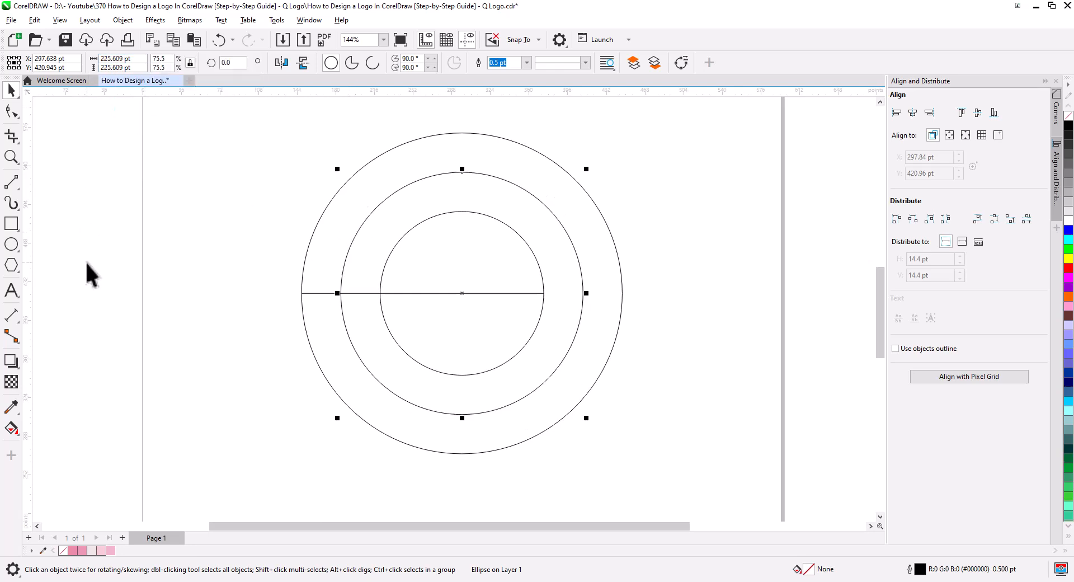
Step: Align the middle circle's left edge with the outer circle's and delete the horizontal measuring line
left_click(317, 347, "shift")
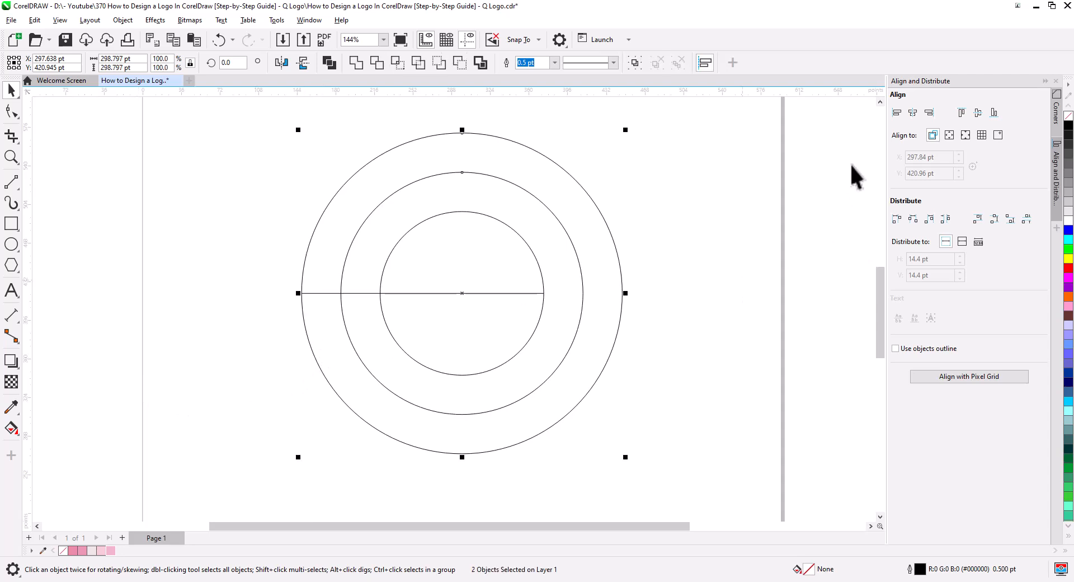
left_click(897, 113)
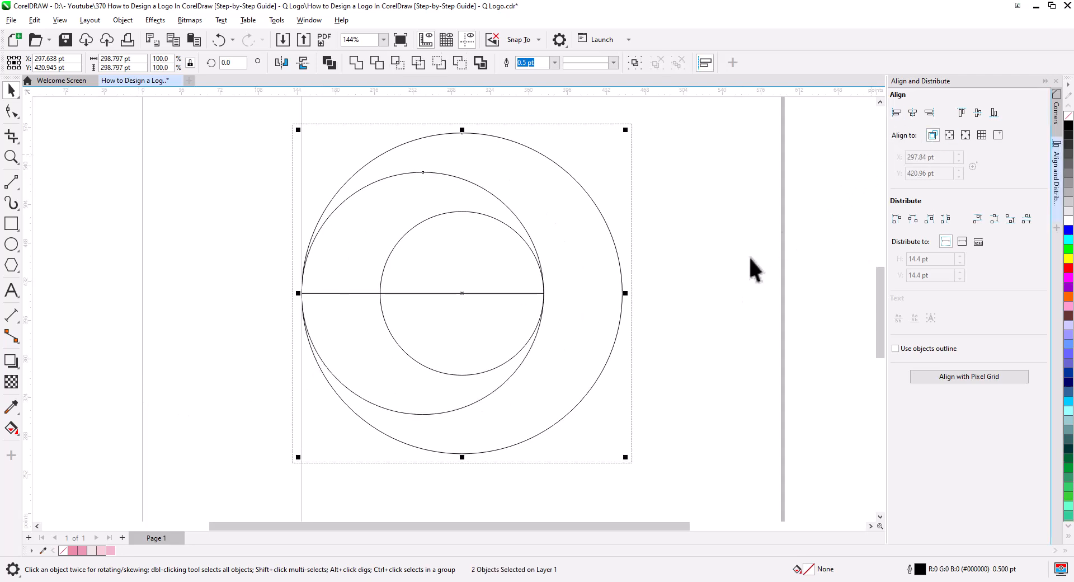
left_click(380, 330)
left_click(348, 293)
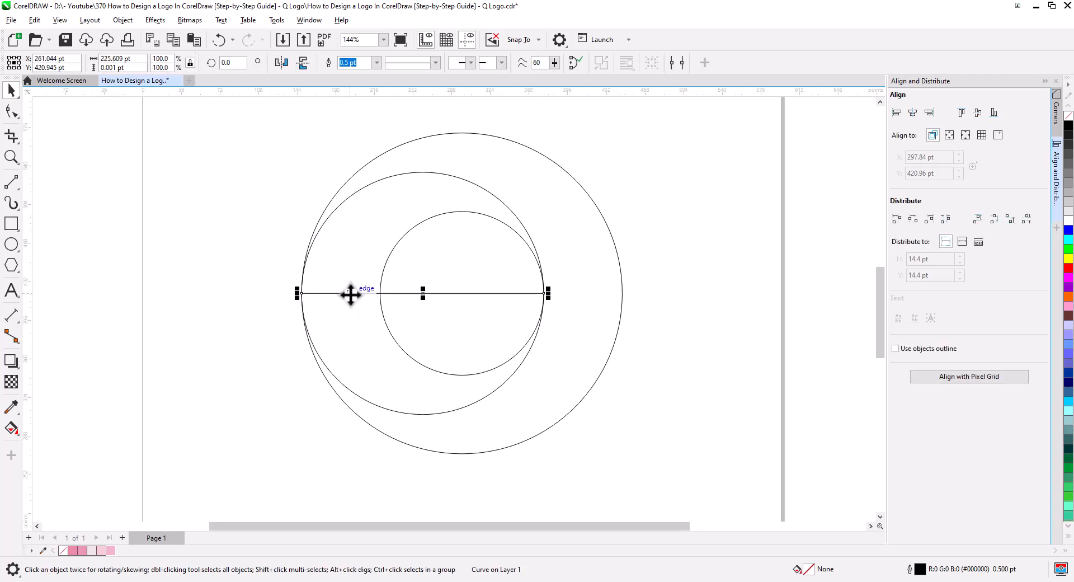
key("Delete")
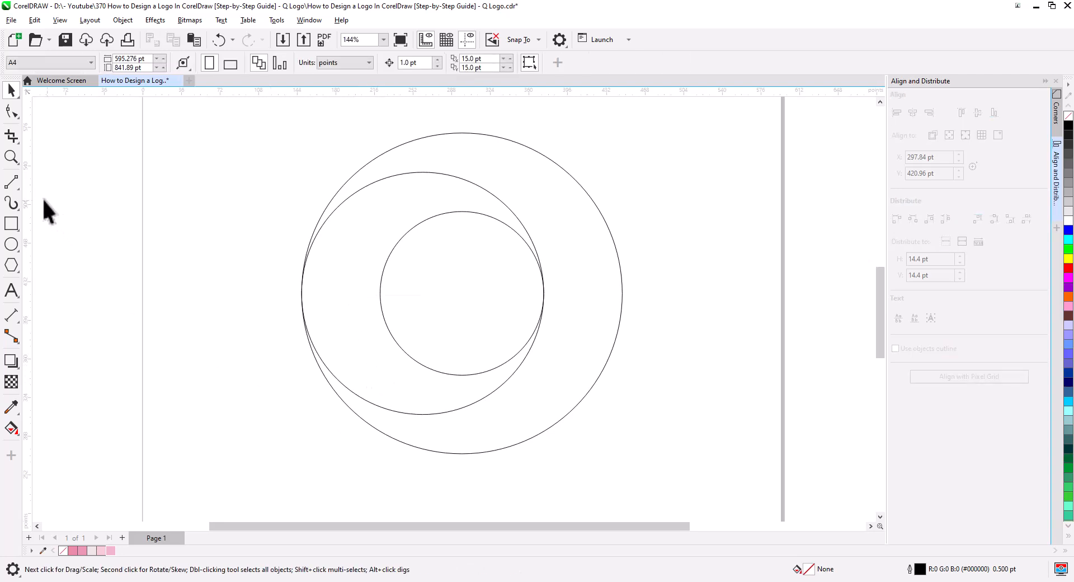
Step: Draw a vertical line about 129 pt up from the outer circle's bottom quadrant and bend it into a left-bulging arc, shifting its upper end slightly right
left_click(11, 182)
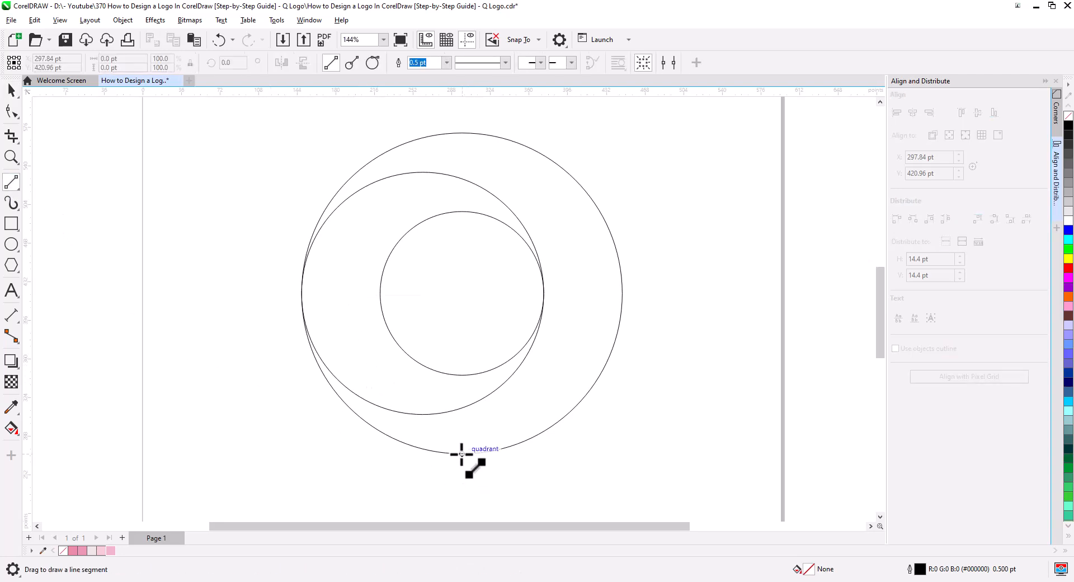
mouse_move(462, 454)
left_mouse_down()
mouse_move(479, 352)
mouse_move(474, 300)
mouse_move(474, 315)
left_mouse_up()
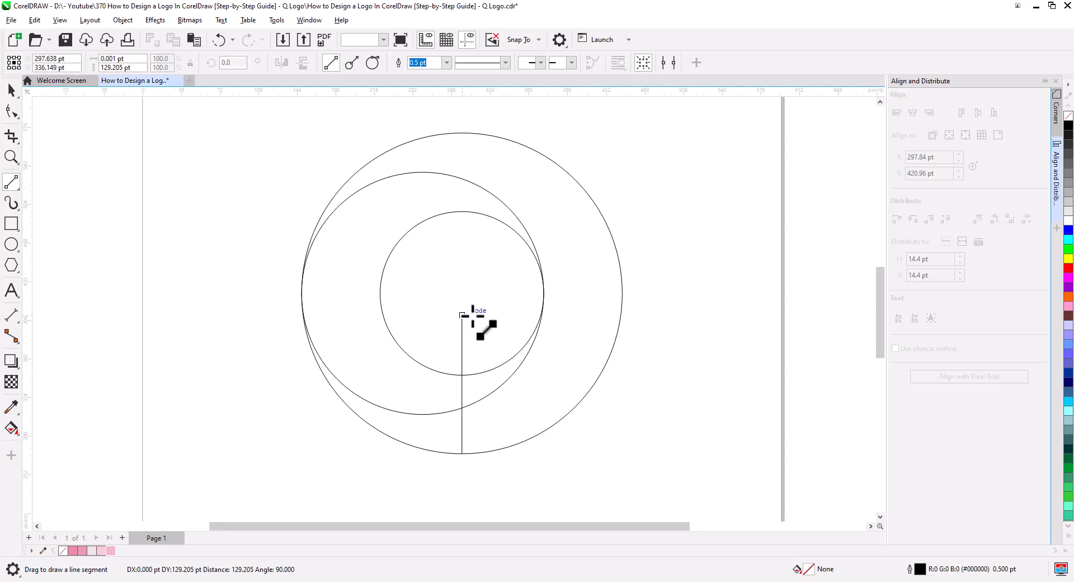
left_click(12, 112)
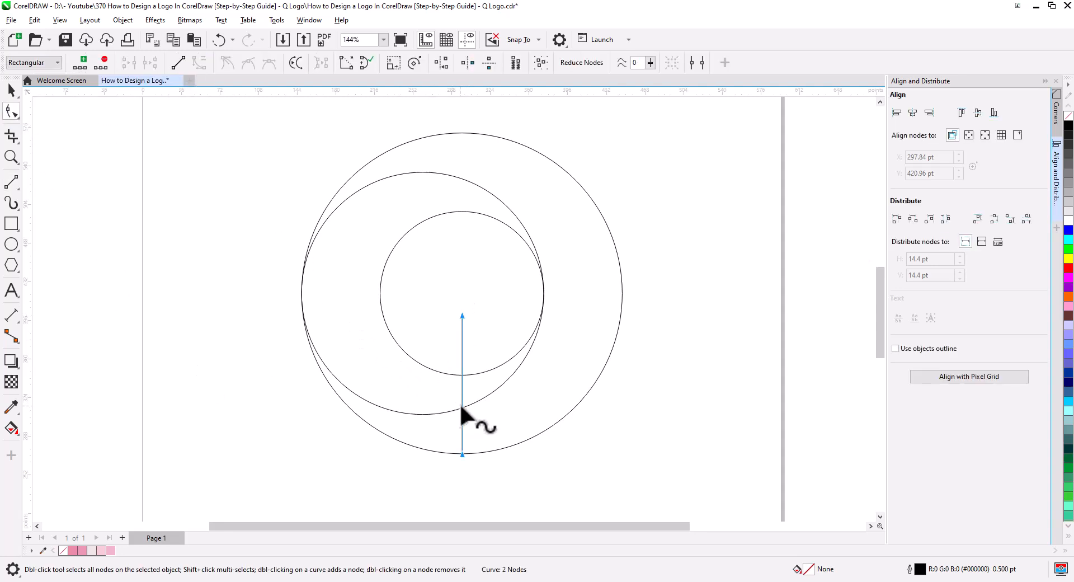
left_click_drag(456, 407, 346, 429)
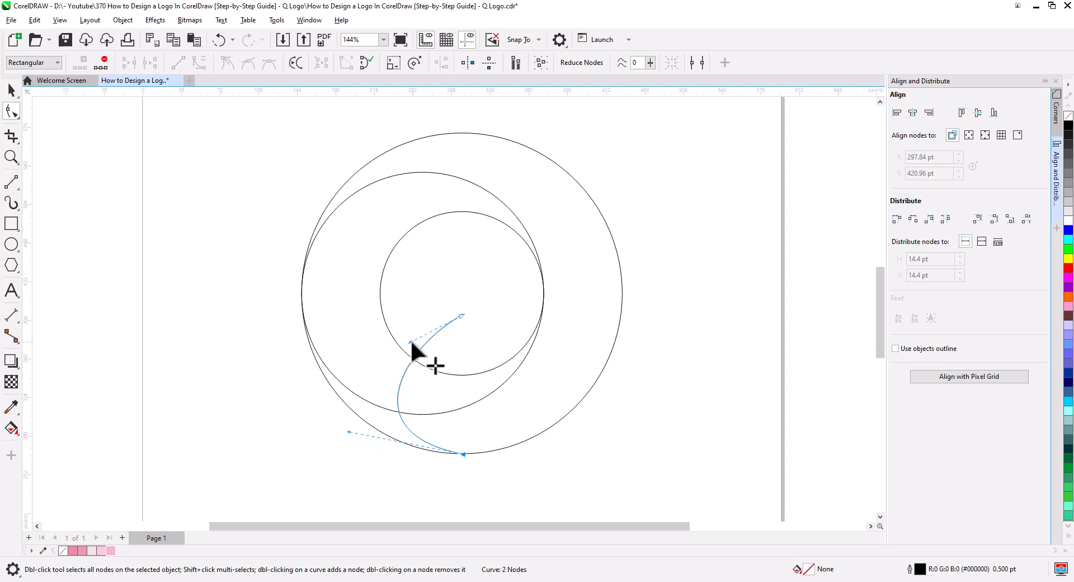
left_click_drag(411, 339, 379, 287)
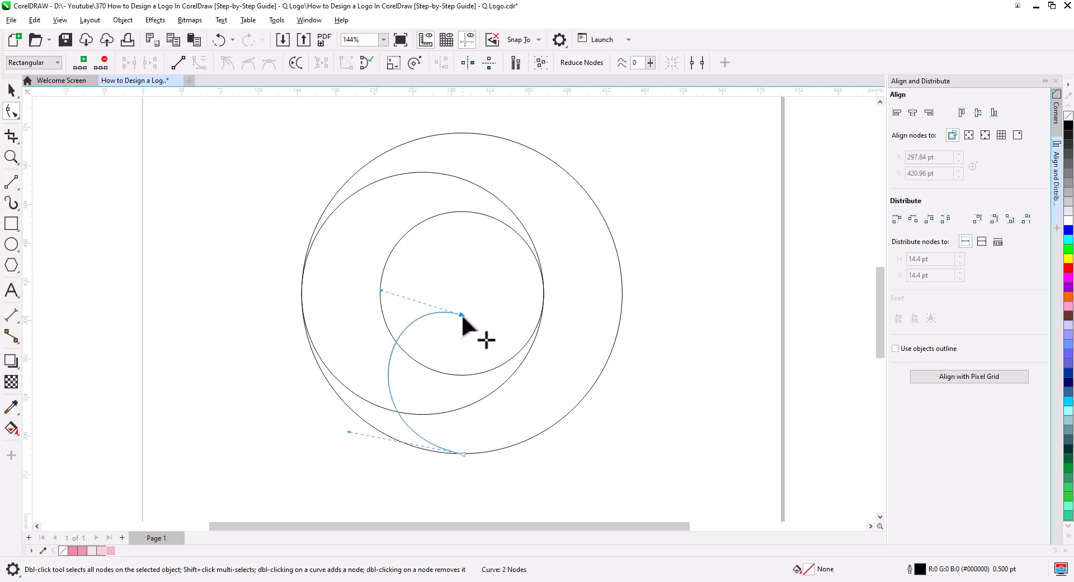
left_click_drag(462, 315, 480, 315)
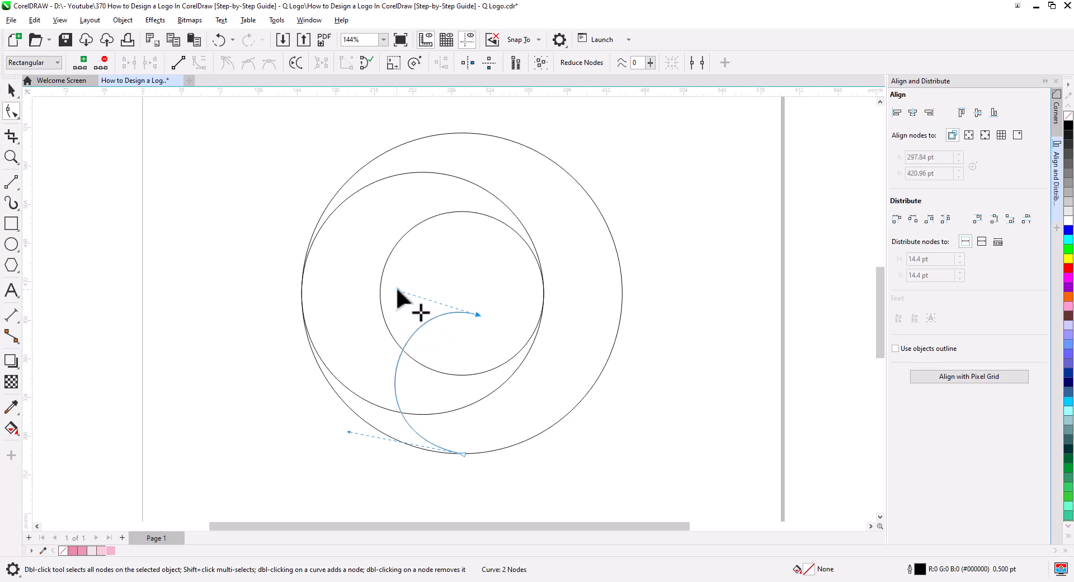
left_click_drag(397, 290, 370, 286)
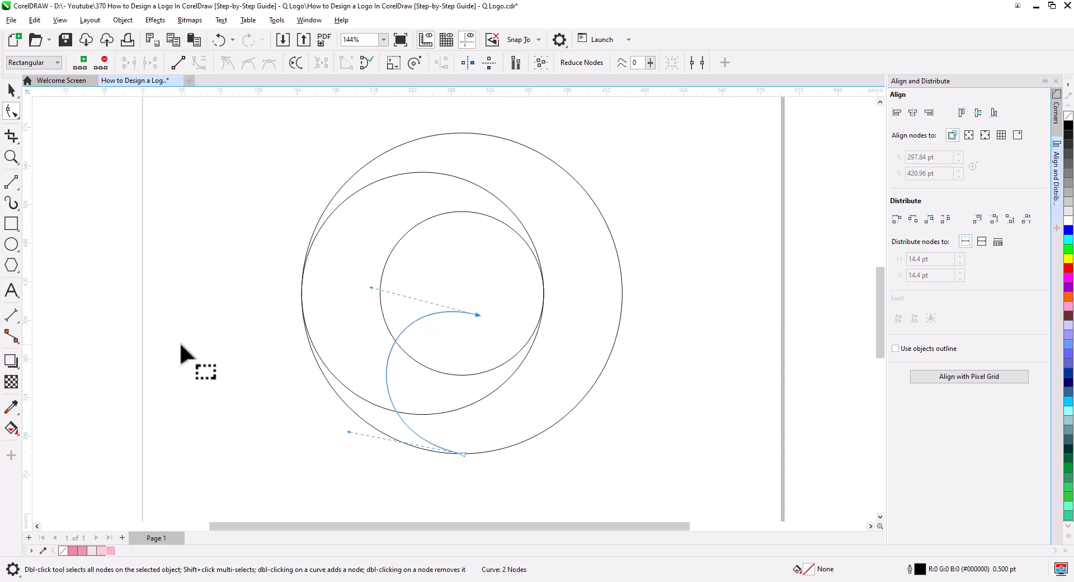
Step: Extend the arc's upper end with straight segments that outline the Q's tail and end at the inner circle's bottom quadrant
left_click(12, 183)
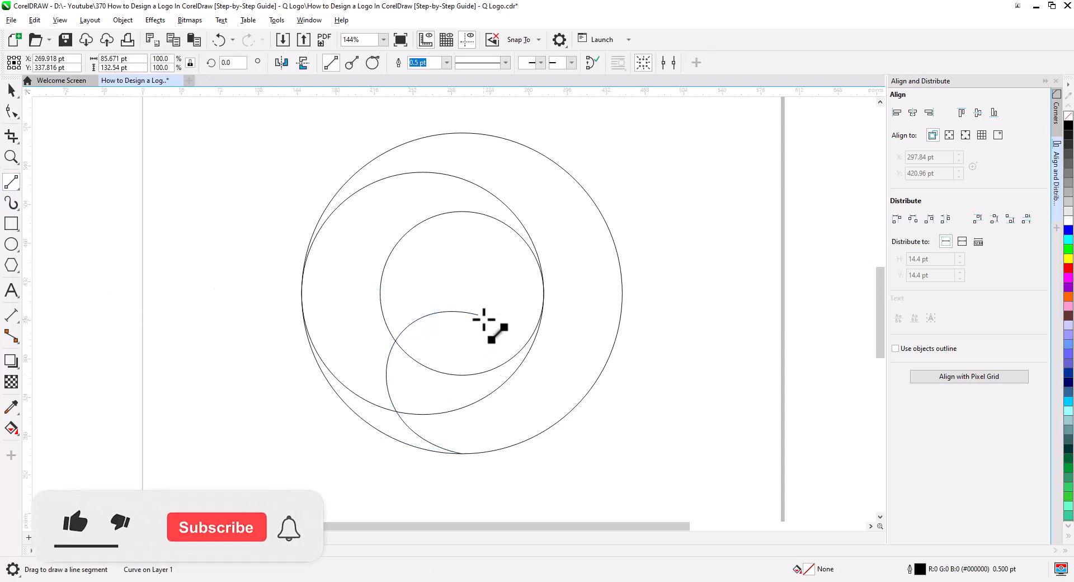
left_click_drag(478, 315, 462, 375)
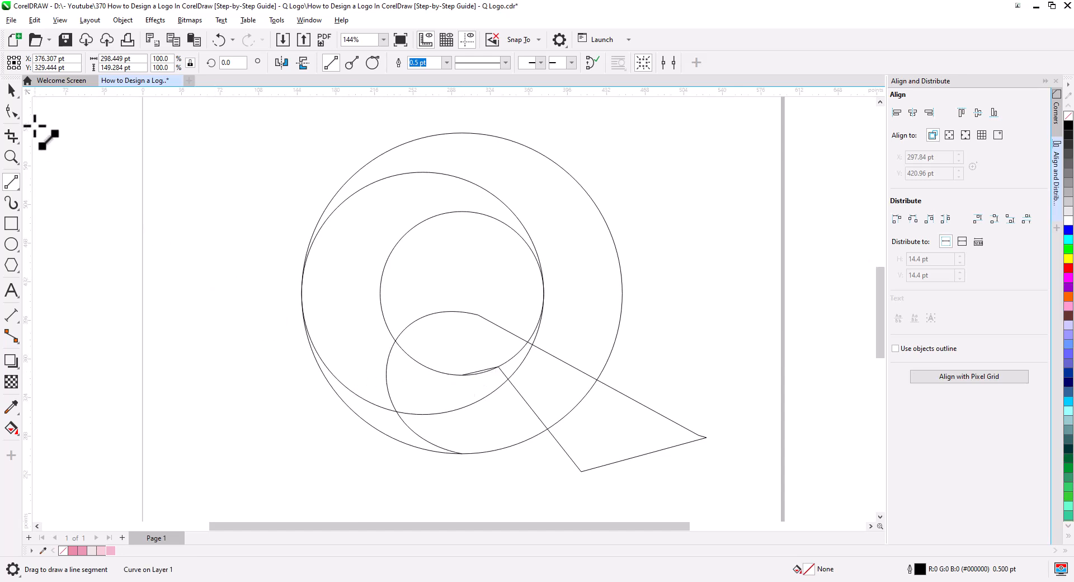
Step: Convert the tail's segments to curves and bend its upper edge into a smooth S-shape
left_click(11, 111)
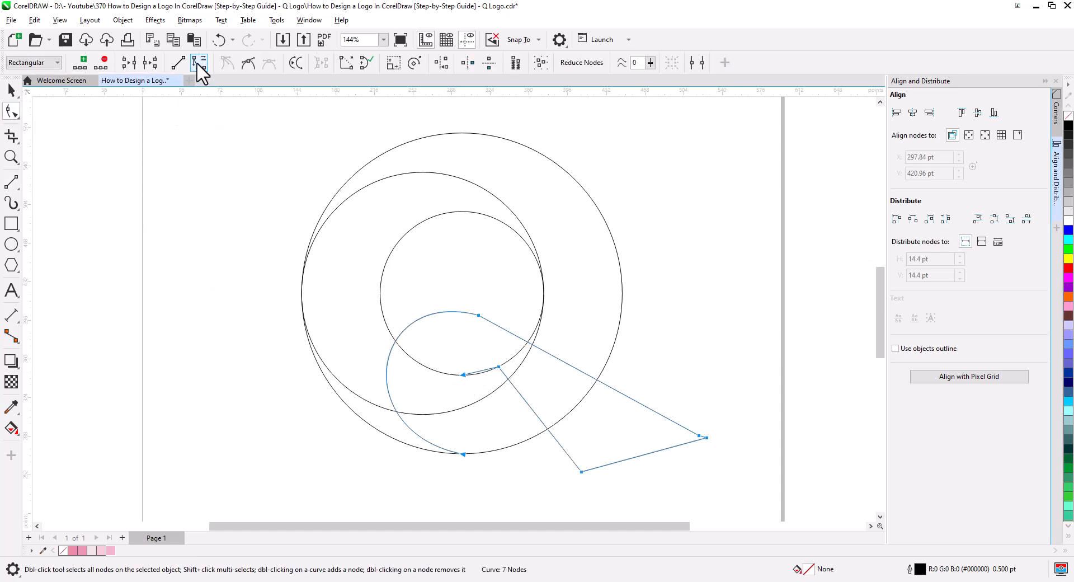
left_click_drag(598, 380, 619, 368)
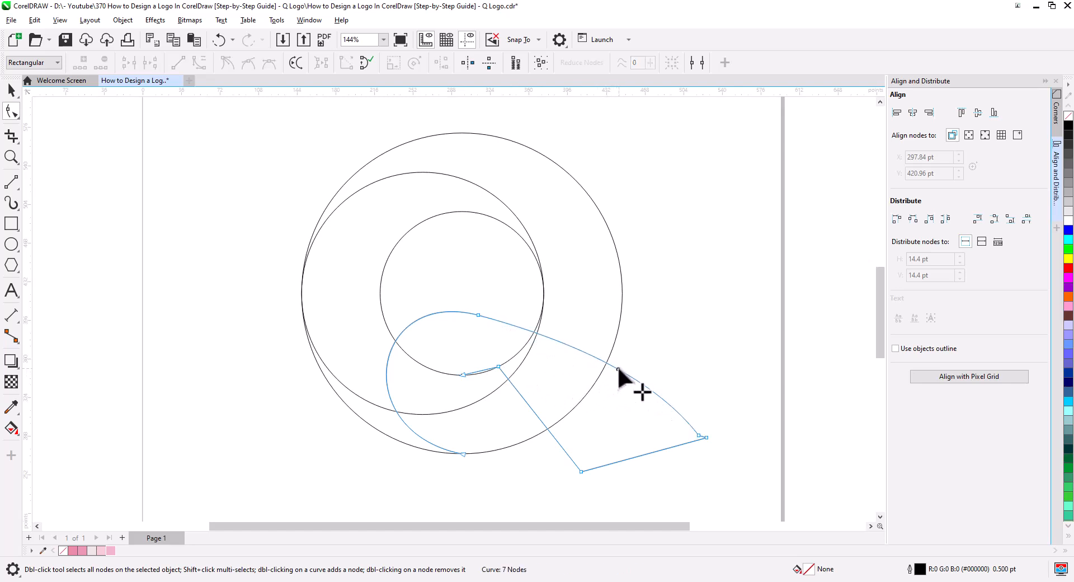
left_click_drag(464, 298, 493, 340)
left_click_drag(577, 342, 538, 331)
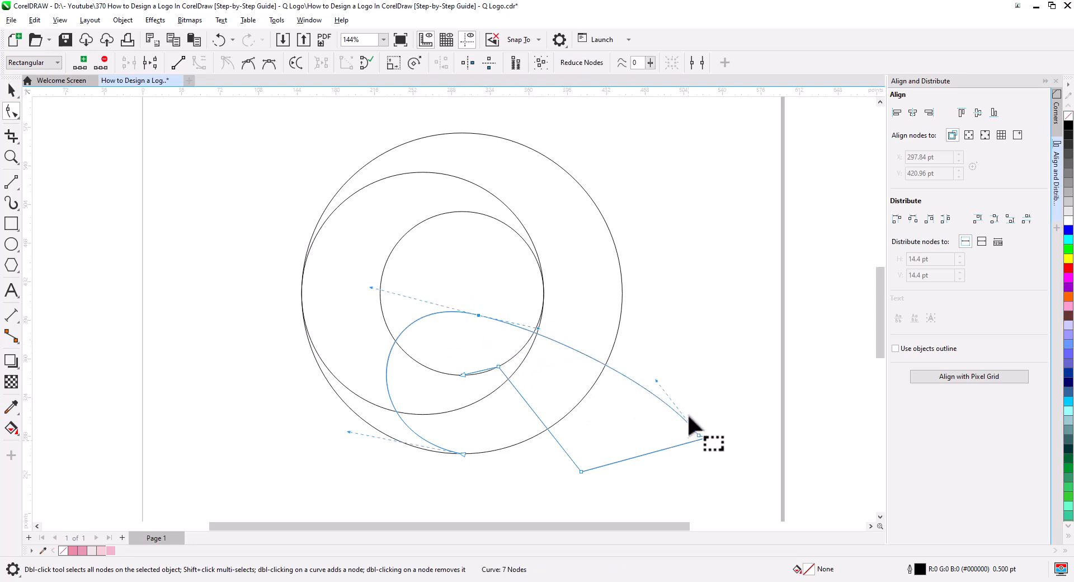
mouse_move(657, 381)
left_mouse_down()
mouse_move(628, 438)
mouse_move(636, 445)
mouse_move(578, 346)
mouse_move(630, 415)
left_mouse_up()
Step: Raise the tail's tip node outward, deepen the dip in the upper edge, and move the node below the tip outward
scroll(638, 336, "up", 2)
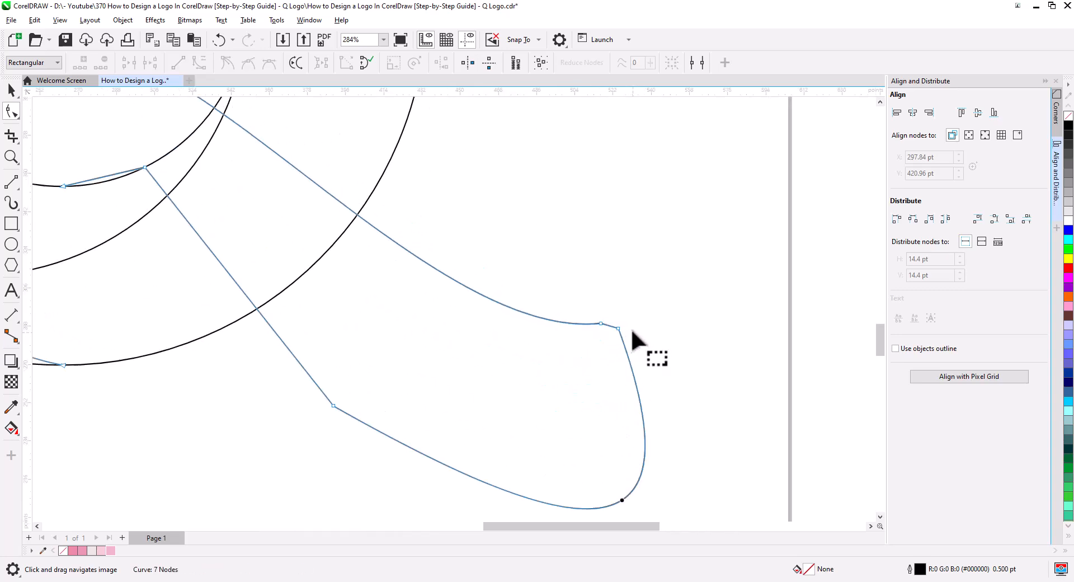
scroll(630, 328, "up", 1)
left_click_drag(601, 346, 602, 337)
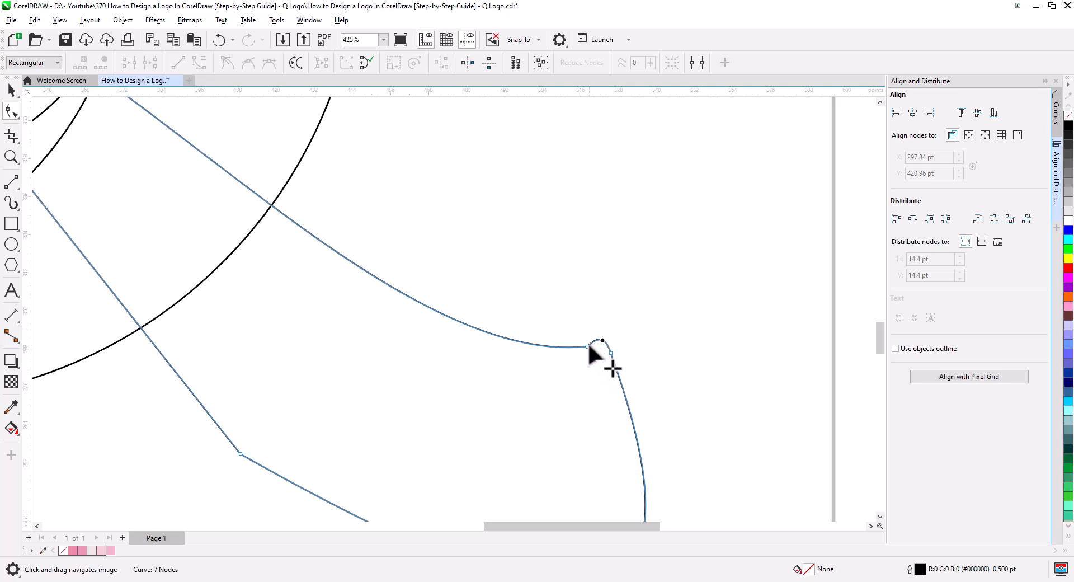
left_click_drag(591, 343, 634, 279)
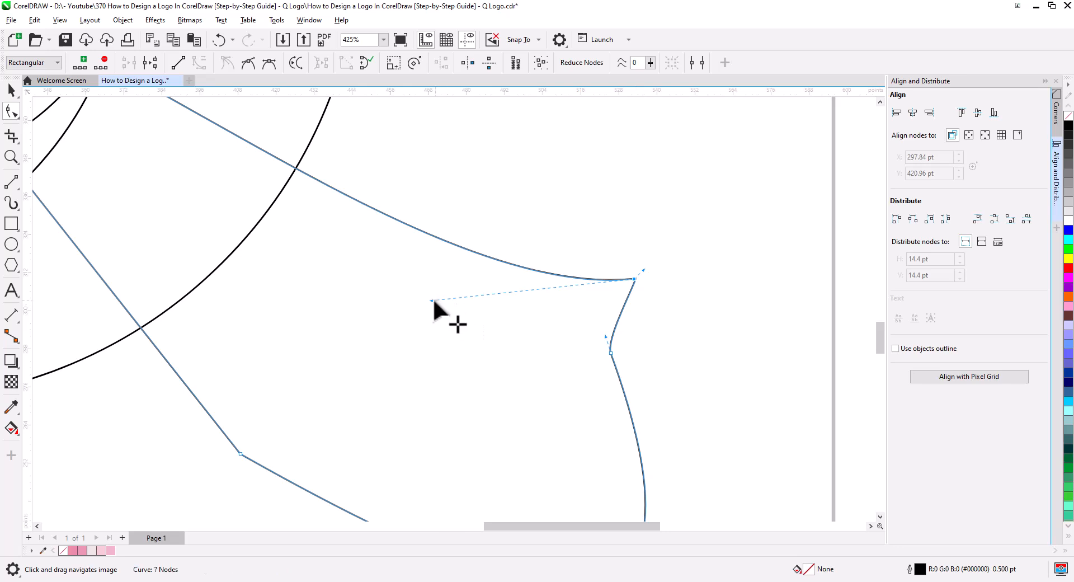
left_click_drag(431, 302, 339, 458)
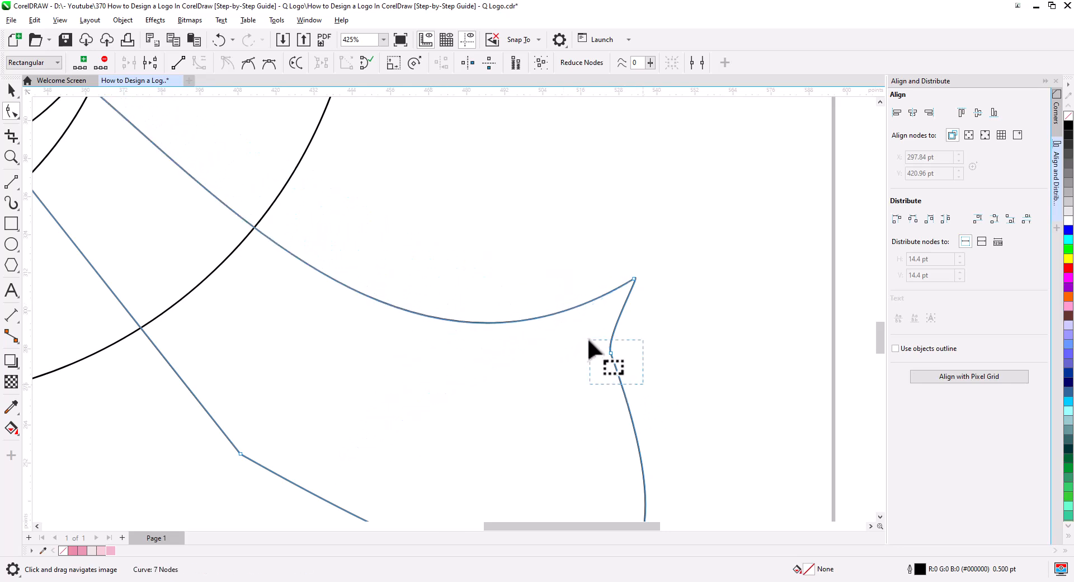
left_click_drag(610, 350, 648, 334)
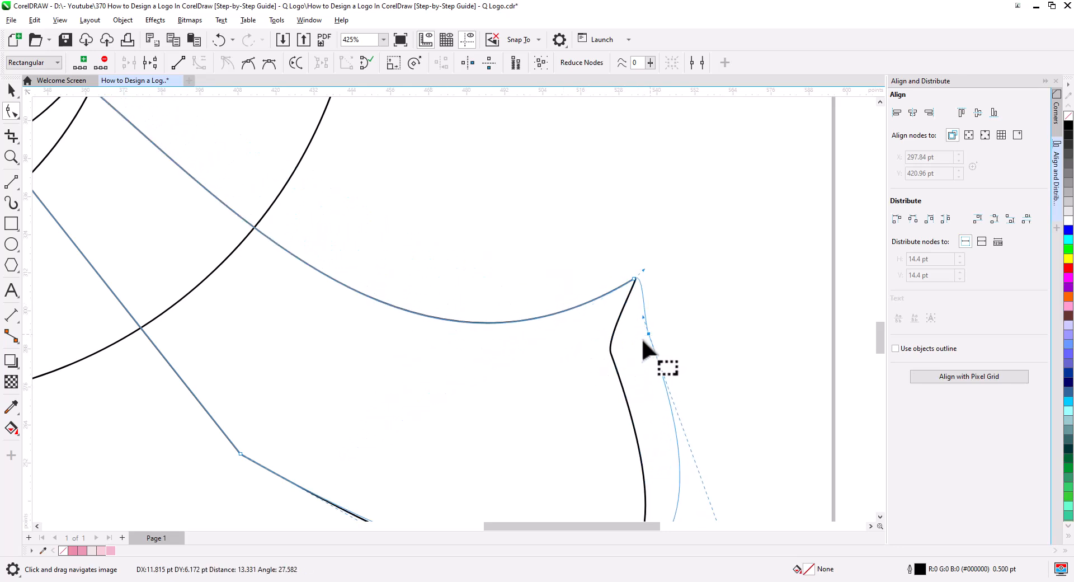
Step: Pull the tail's outer side inward and make the node just below the tip smooth
scroll(624, 351, "down", 2)
left_click_drag(638, 392, 634, 299)
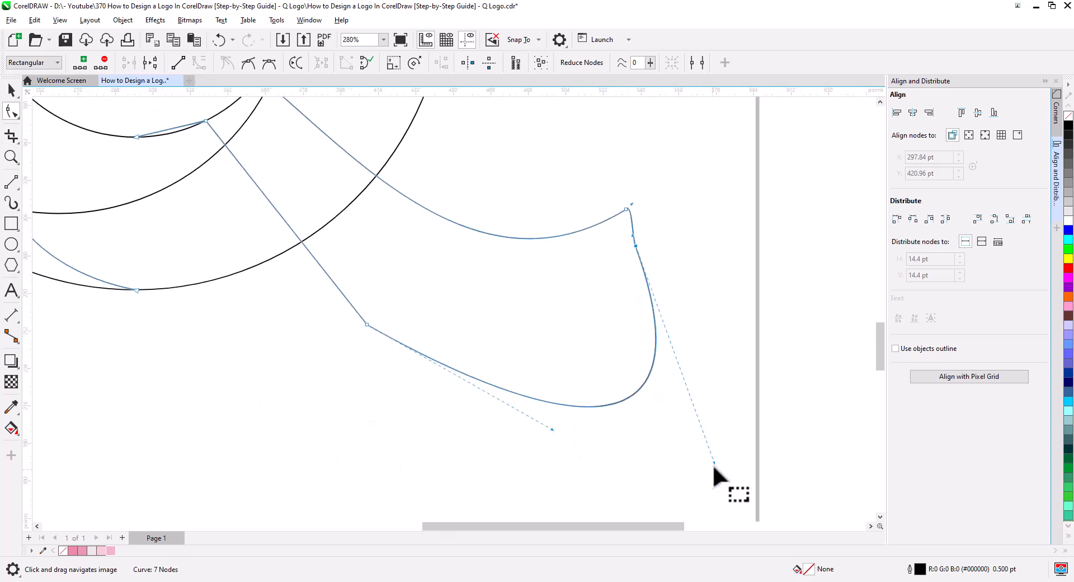
left_click_drag(712, 464, 623, 451)
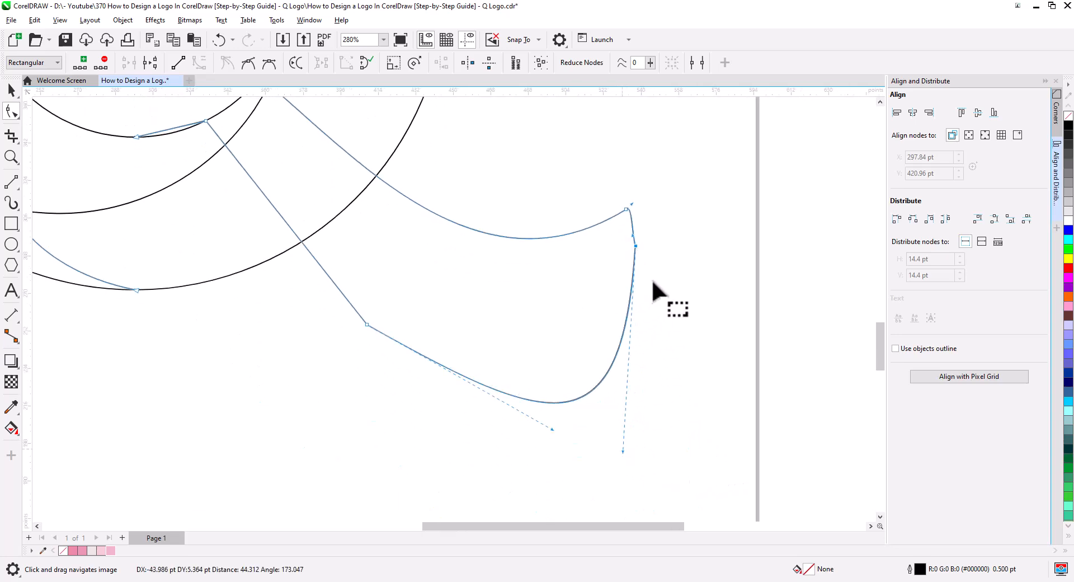
left_click_drag(653, 268, 633, 234)
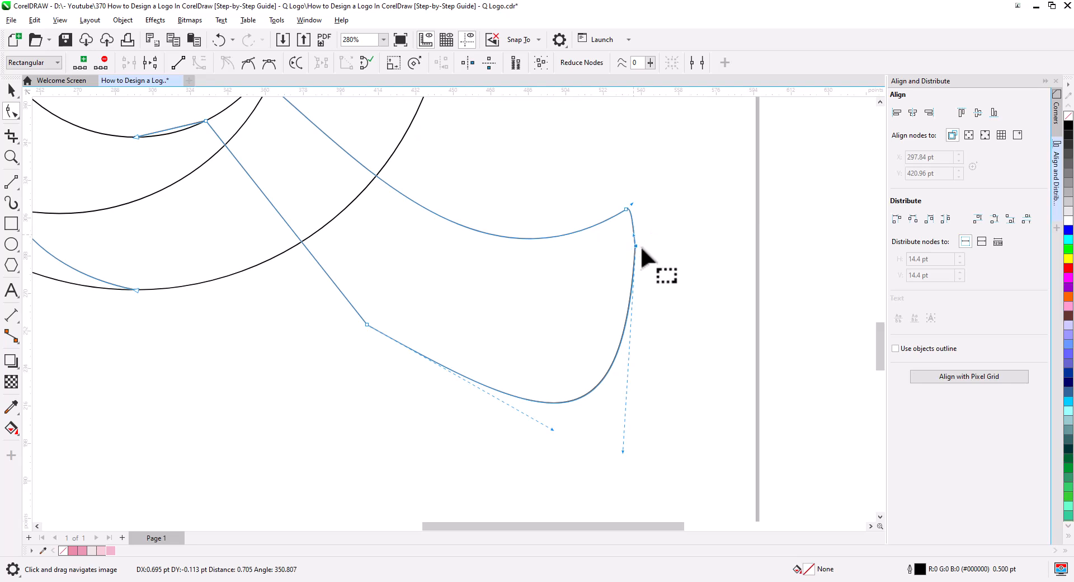
left_click(248, 63)
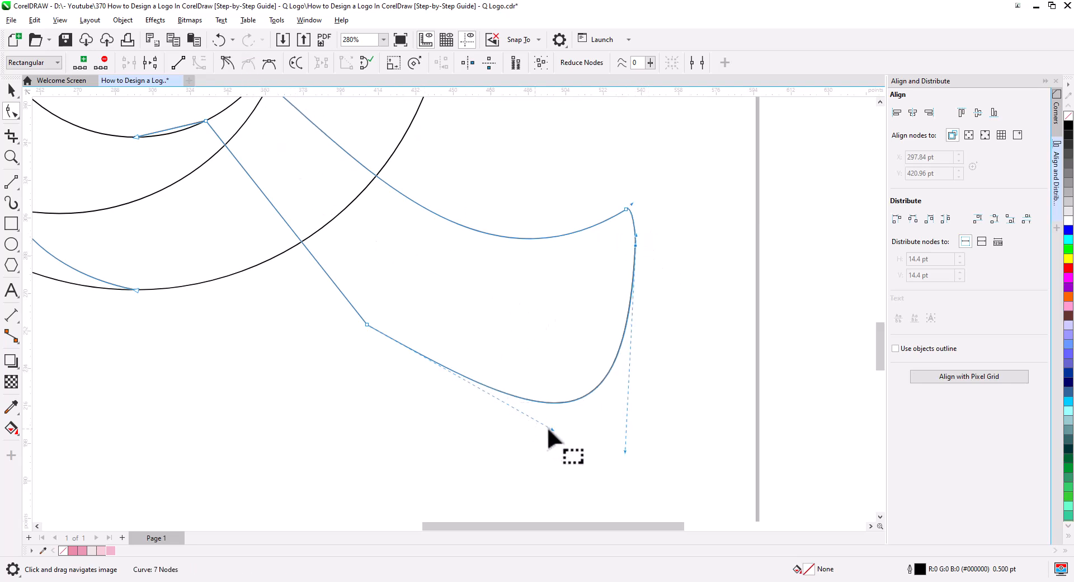
Step: Reshape the tail's underside and curve the straight edge between its lower-left corner node and the inner circle
left_click_drag(550, 428, 523, 440)
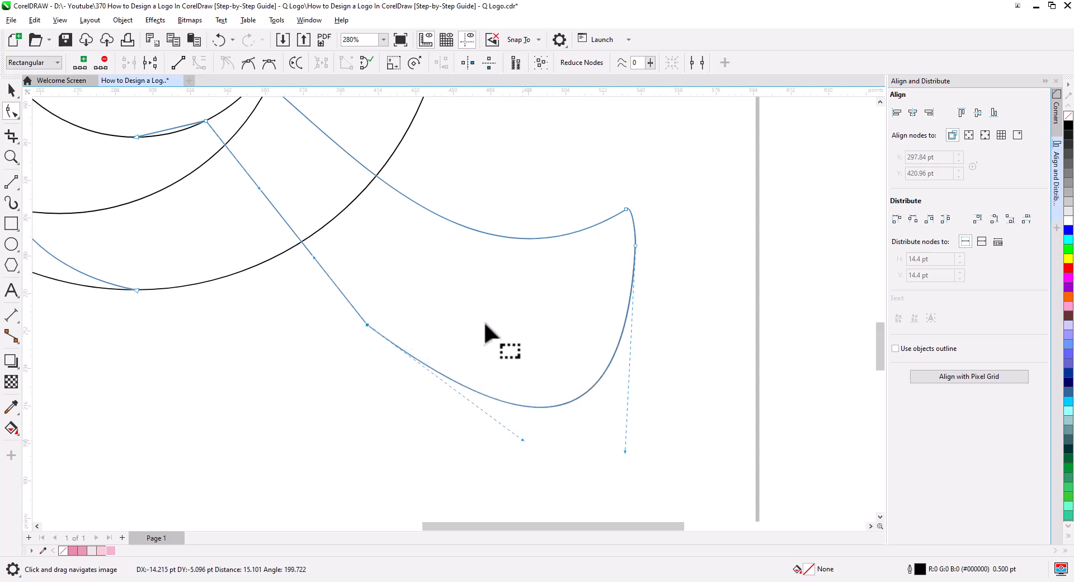
left_click_drag(473, 309, 547, 403)
left_click_drag(373, 336, 360, 347)
left_click(437, 415)
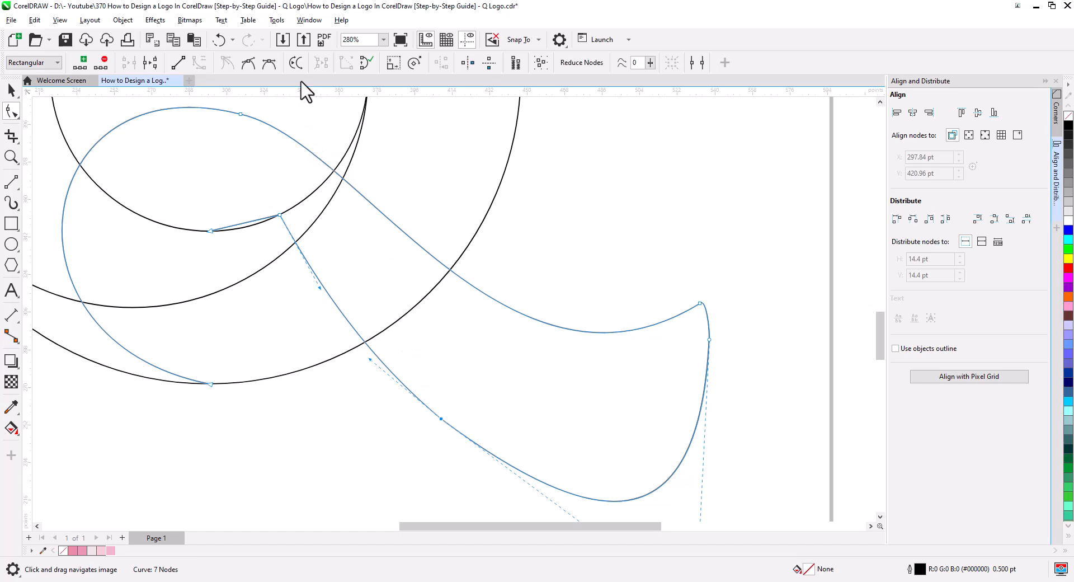
Step: Bend the short segment at the inner circle's bottom into an upward loop and smooth the node where it meets the tail
left_click_drag(338, 243, 556, 301)
left_click_drag(463, 282, 457, 192)
left_click_drag(504, 247, 493, 300)
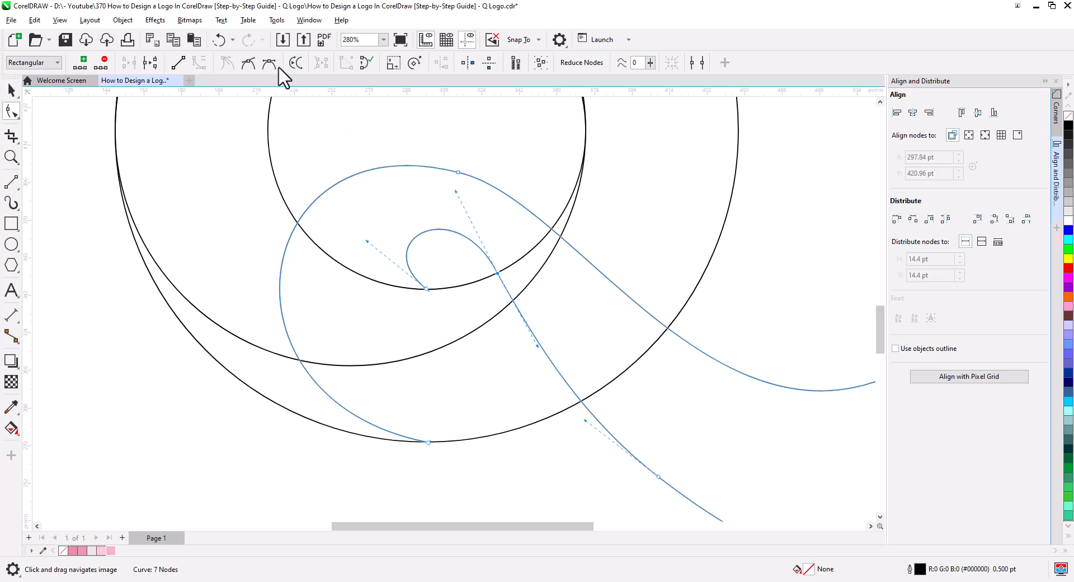
left_click(248, 63)
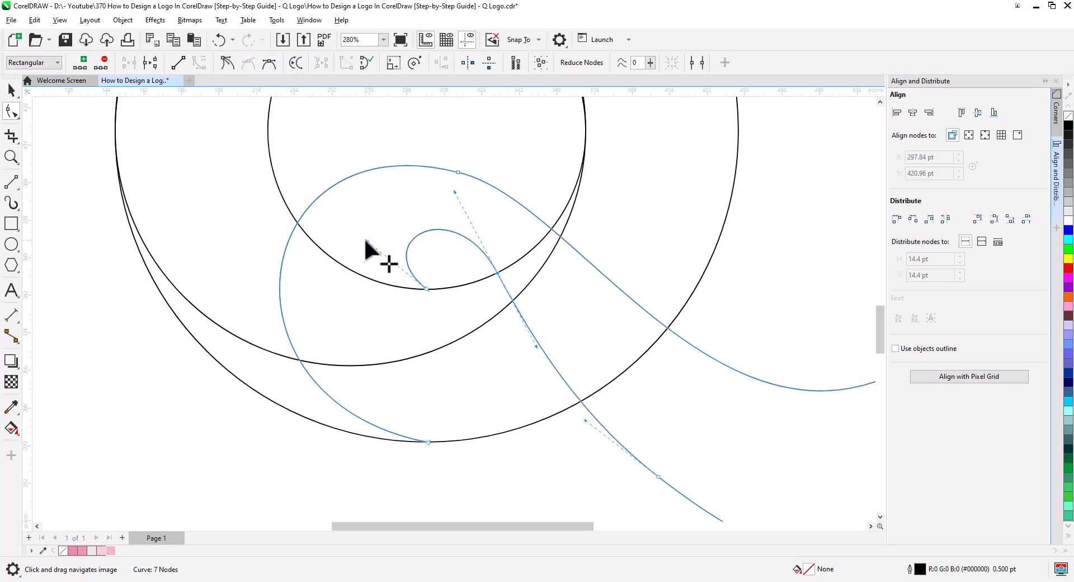
Step: Widen the small inner loop to the left, add a node at its top, and adjust the new node's curvature
left_click_drag(364, 237, 315, 265)
double_click(425, 236)
left_click_drag(425, 236, 445, 219)
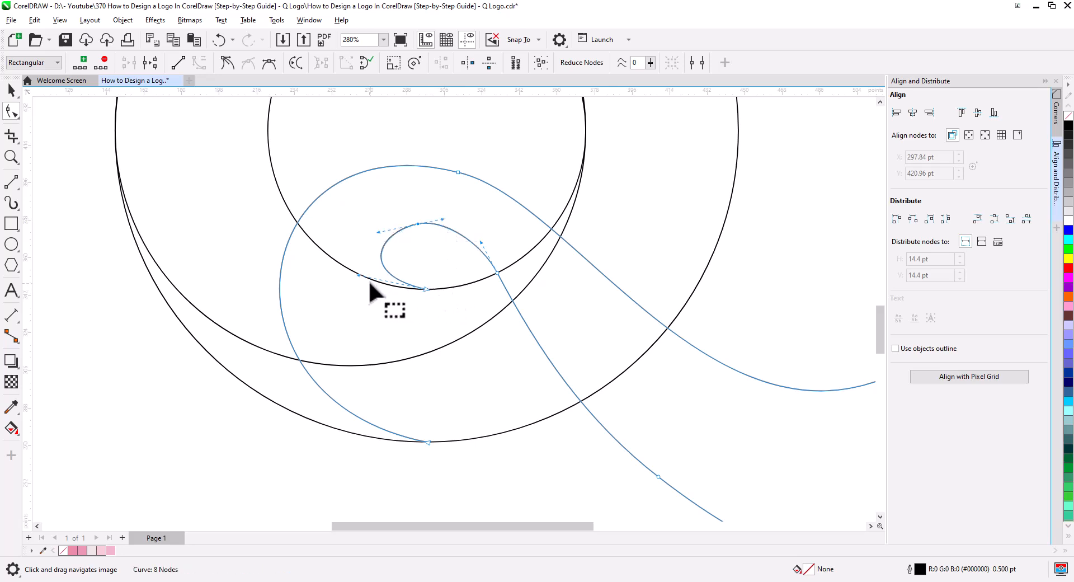
Step: Refine the small inner loop by lowering its bottom handle and tightening the curvature at its top and right side
left_click_drag(358, 275, 357, 281)
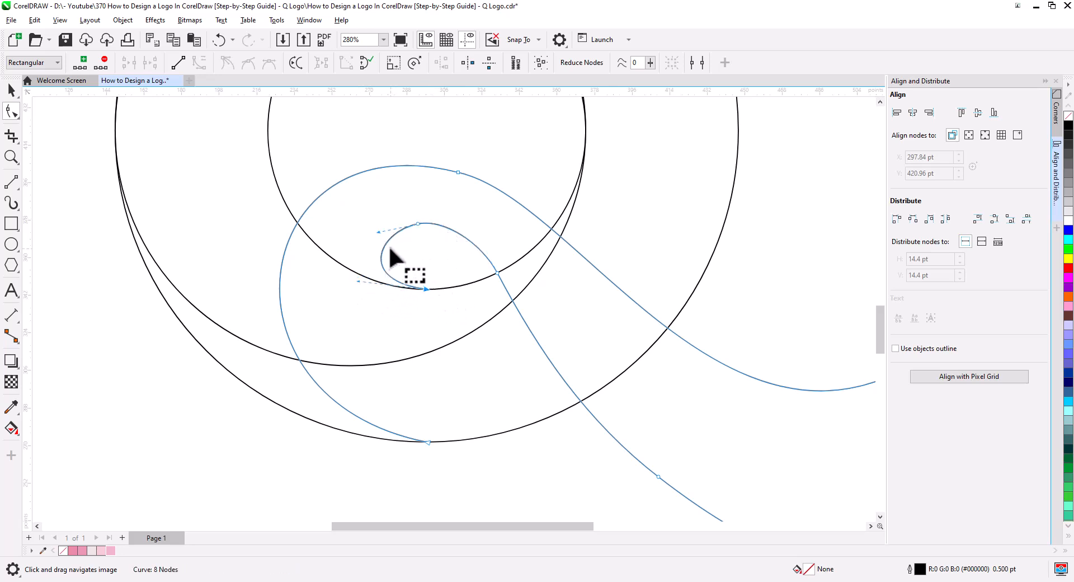
left_click_drag(376, 229, 409, 219)
left_click_drag(481, 241, 474, 234)
Step: Shift the node on the tail's underside slightly up and left, and steepen the curve that leaves it towards the tip
scroll(455, 286, "down", 2)
left_click_drag(465, 319, 504, 350)
scroll(504, 352, "down", 1)
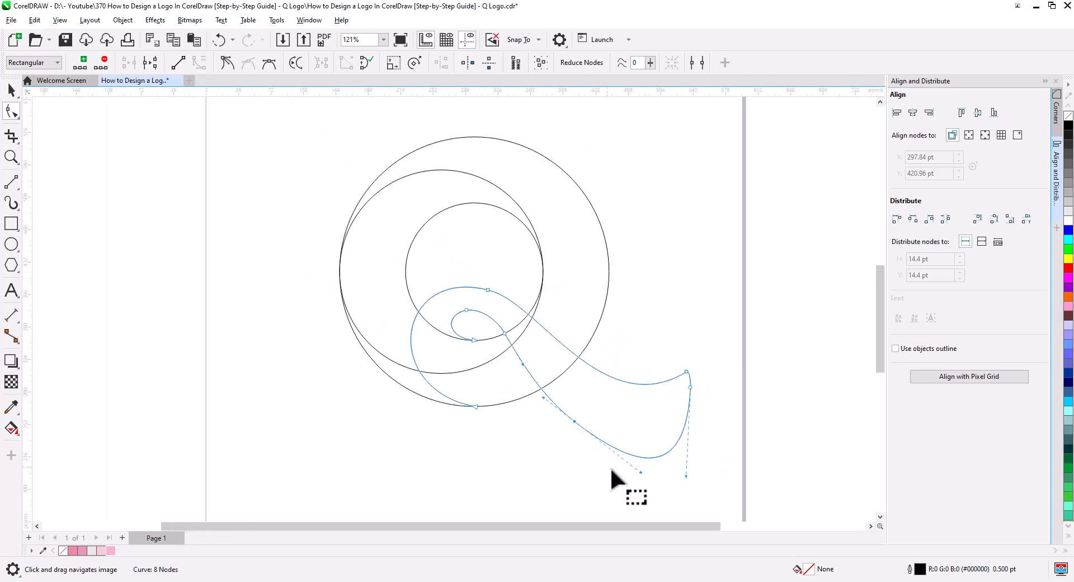
left_click_drag(642, 474, 567, 419)
left_click_drag(616, 479, 612, 479)
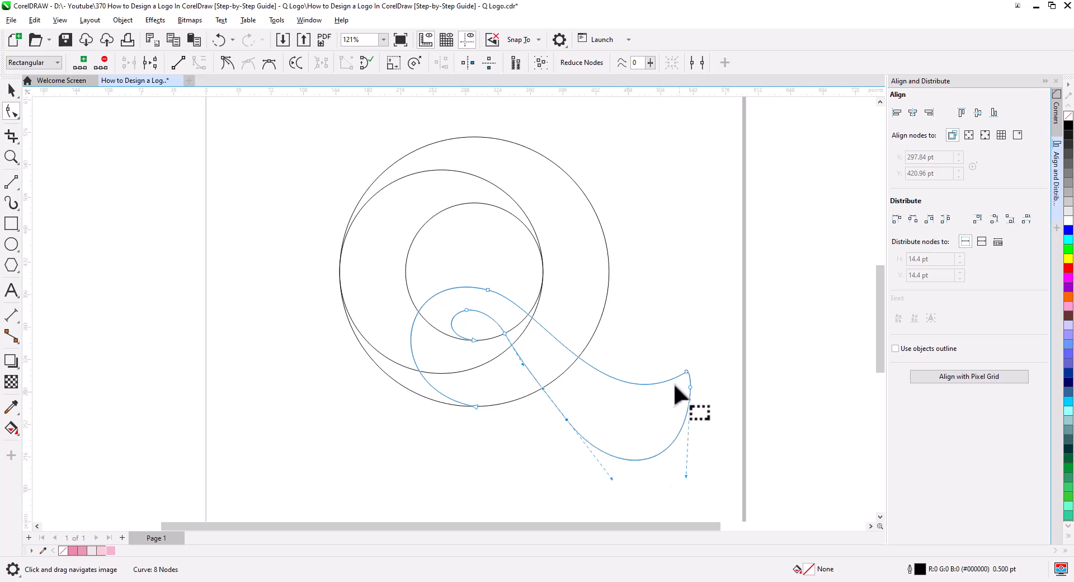
Step: Deepen the dip in the tail's upper edge by adjusting the tip node's curvature, and deselect the tail
left_click_drag(670, 360, 688, 379)
left_click_drag(604, 423, 603, 446)
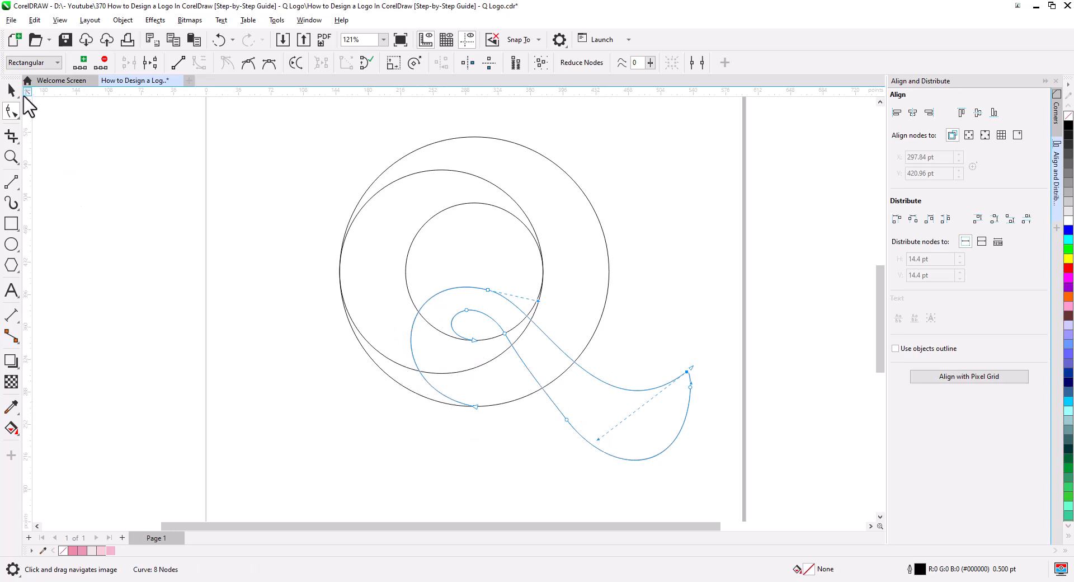
left_click(11, 89)
left_click(312, 341)
Step: Draw a straight two-point line from the node at the tail's top to the node at the inner circle's bottom
scroll(442, 335, "up", 2)
left_click_drag(445, 337, 393, 347)
left_click(11, 182)
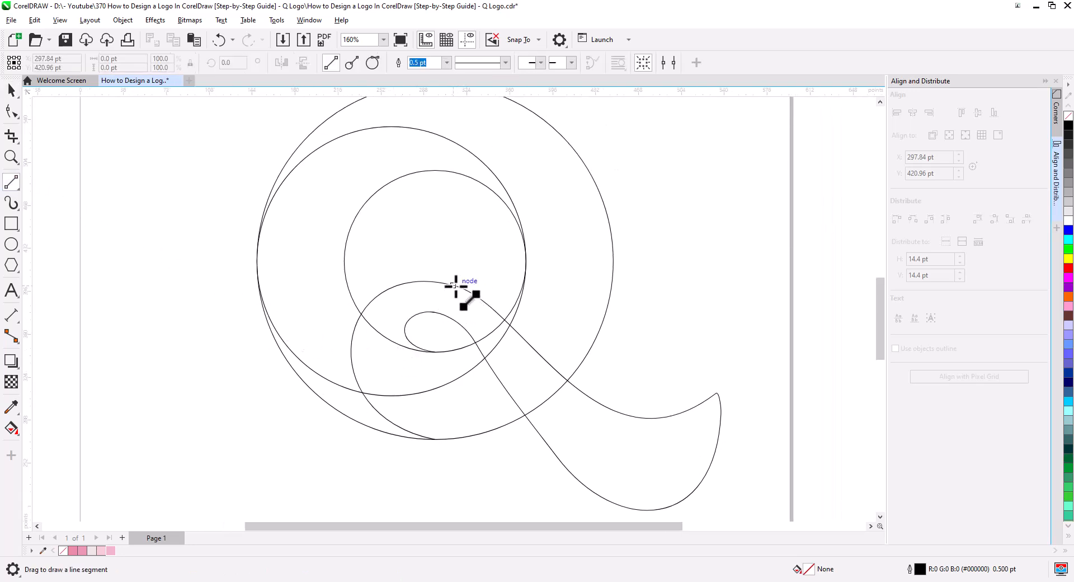
left_click_drag(456, 286, 436, 353)
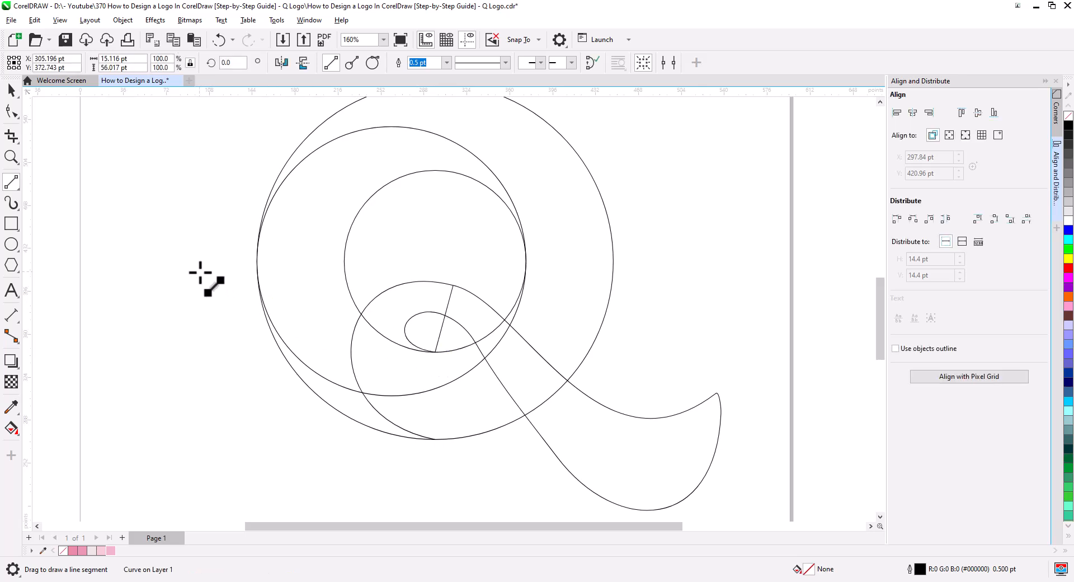
Step: Convert the new line to a curve and bend it leftward into an arc around the small inner loop
left_click(11, 110)
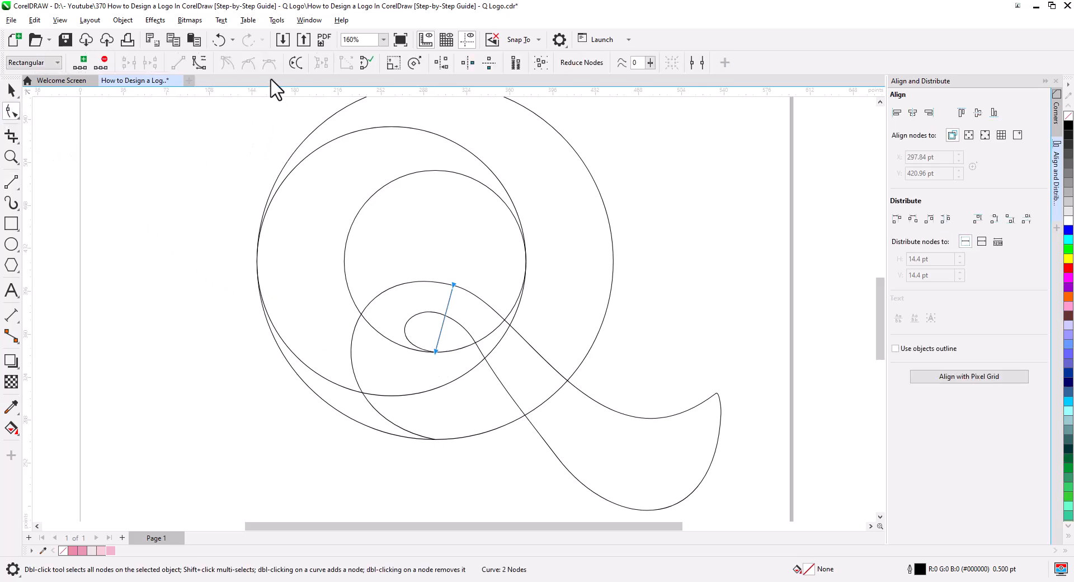
left_click(199, 62)
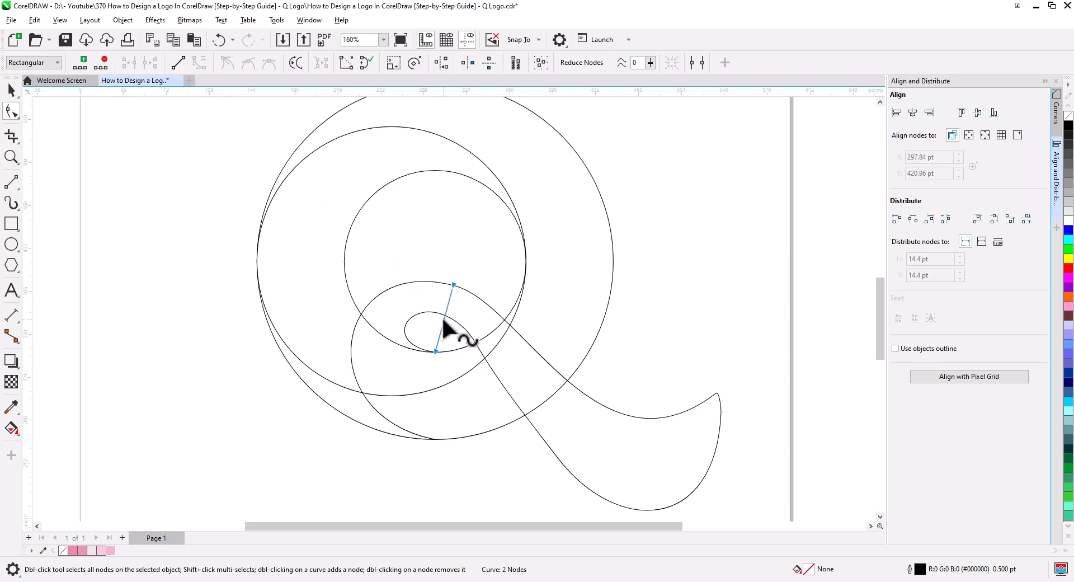
left_click(437, 315)
left_click_drag(437, 316, 358, 334)
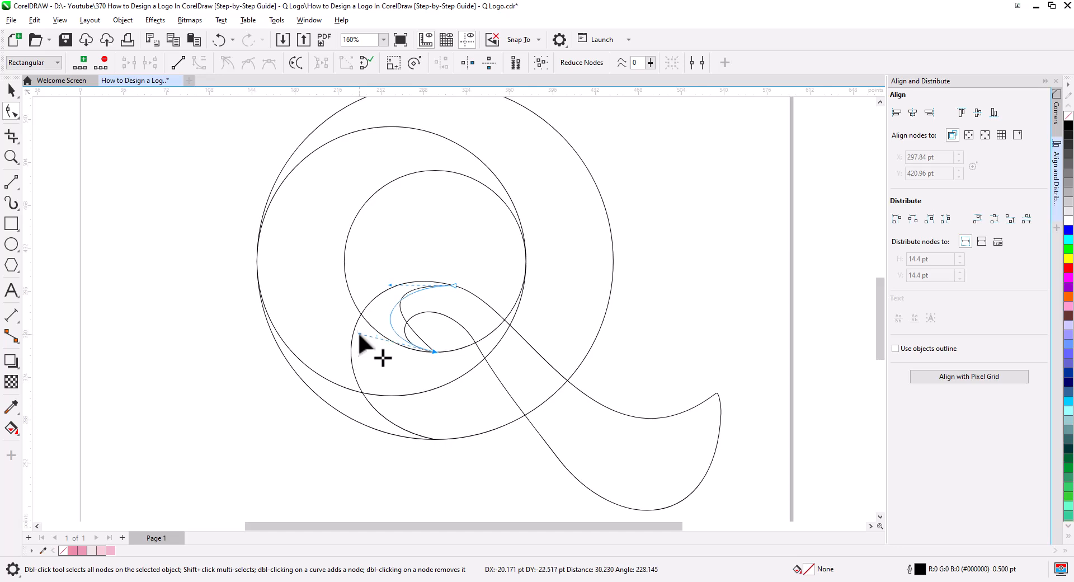
left_click_drag(391, 284, 386, 276)
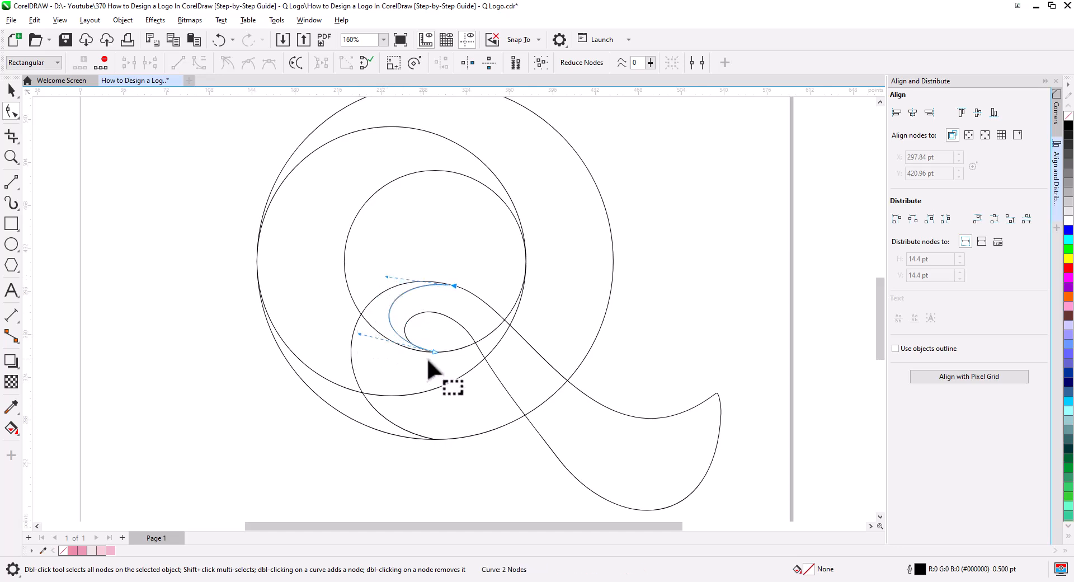
left_click(443, 329)
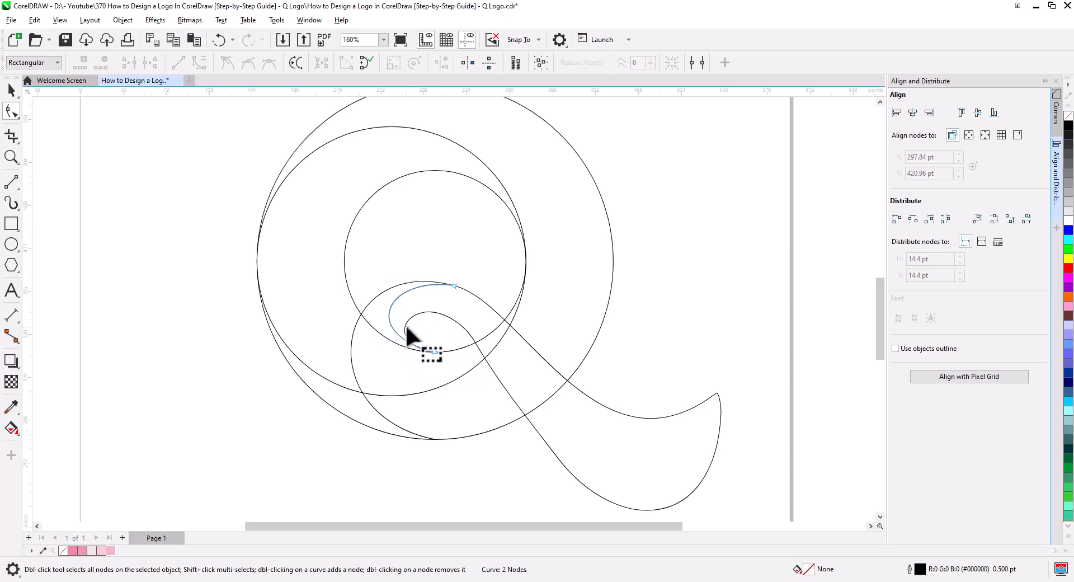
Step: Move the top node of the tail's small inner loop slightly up and right, and fine-tune the curvature at its bottom end
left_click(408, 331)
left_click(433, 351)
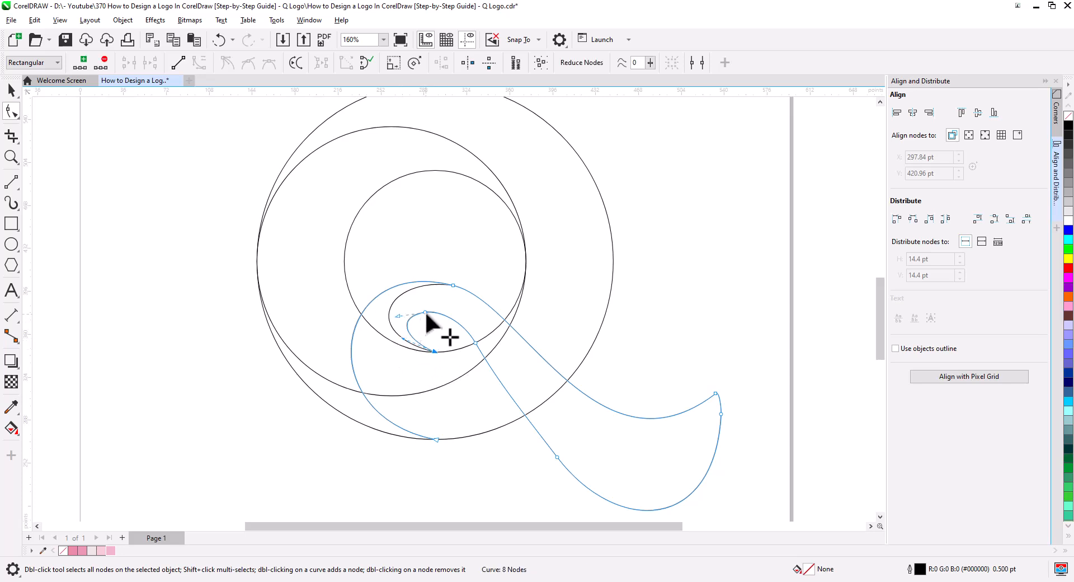
left_click_drag(426, 313, 433, 305)
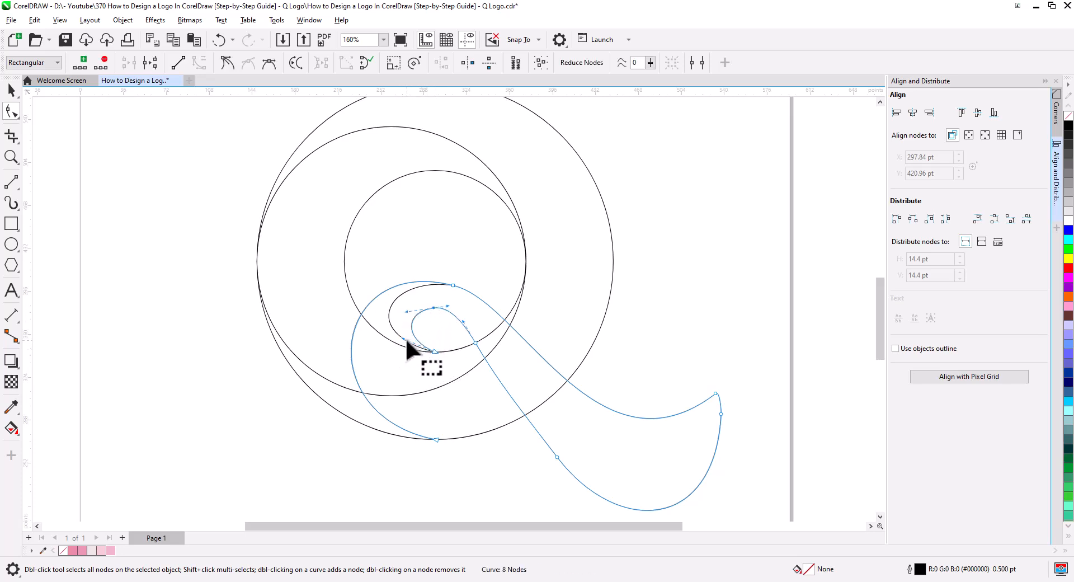
left_click_drag(404, 339, 406, 336)
Step: Make the node at the tail's top smooth and adjust the arc's upper end so it flows into the tail
left_click(452, 285)
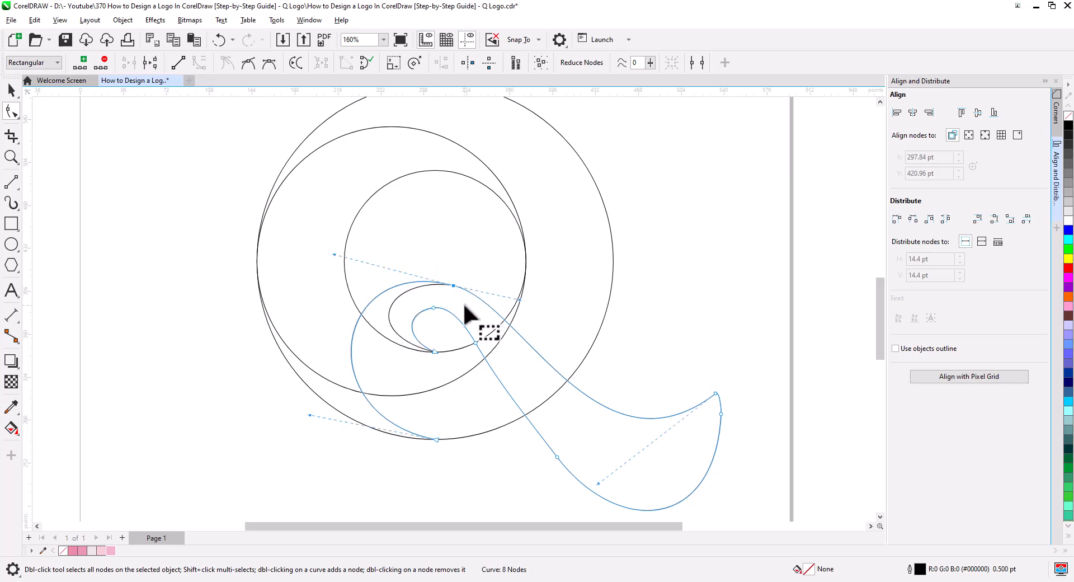
left_click(248, 63)
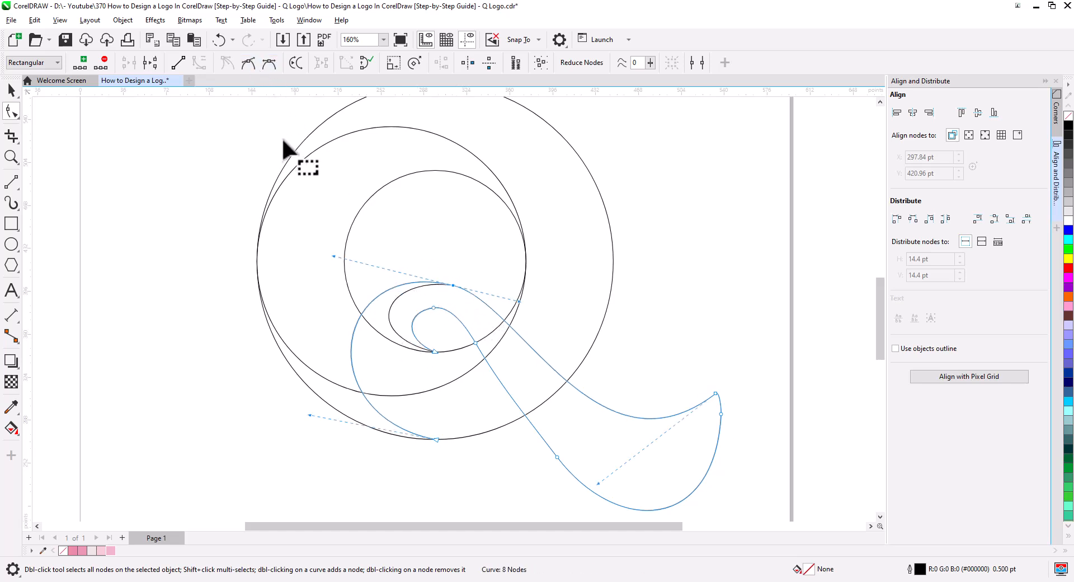
left_click(397, 297)
left_click_drag(447, 272, 462, 298)
left_click_drag(387, 276, 410, 273)
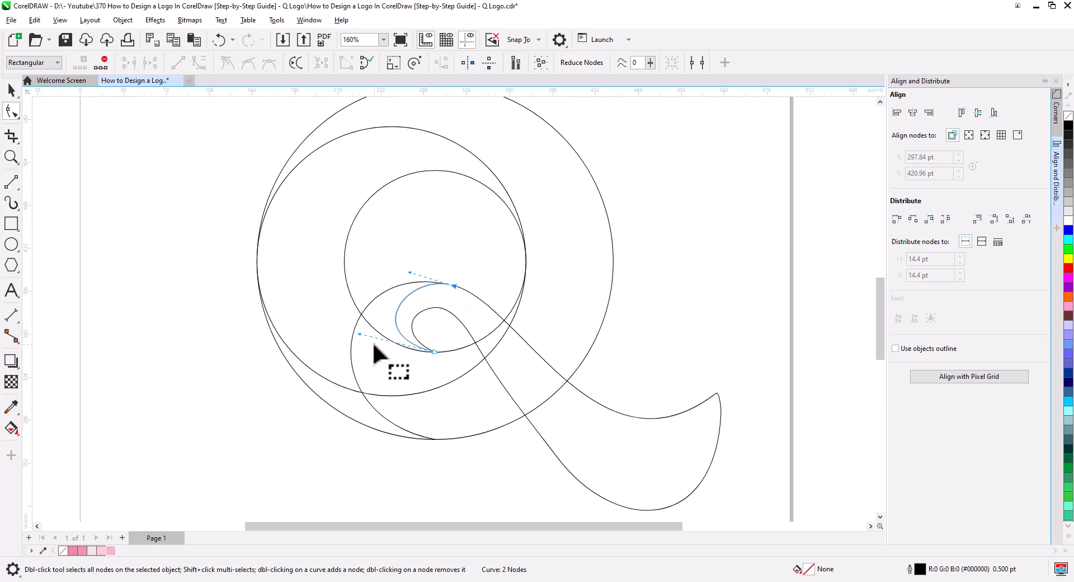
left_click(129, 244)
key("space")
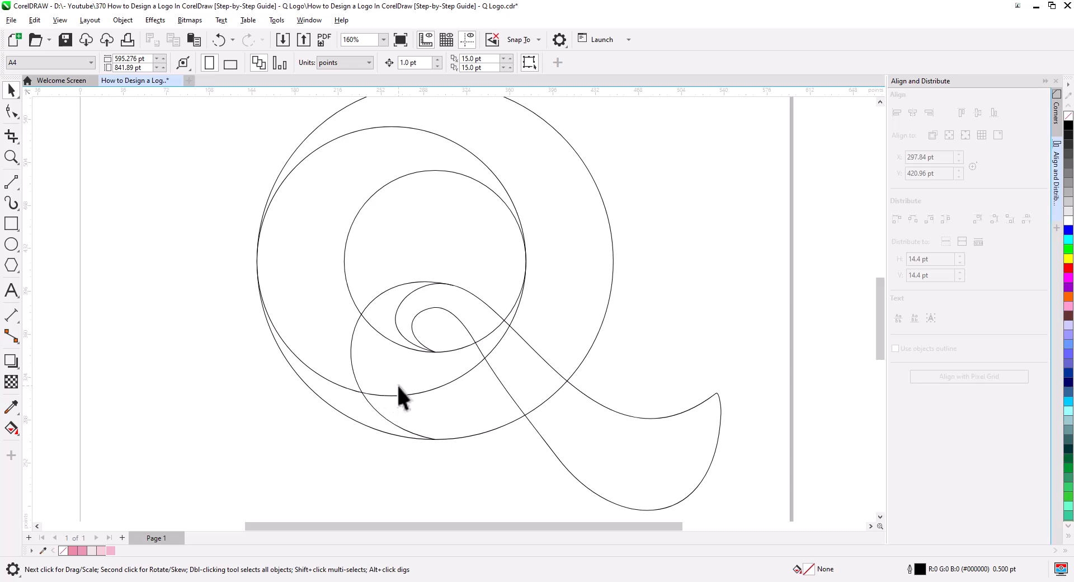
Step: Smart-fill the lower-left crescent and the crescent between the middle and inner circles with green and a hairline outline
left_click(16, 436)
left_click(51, 448)
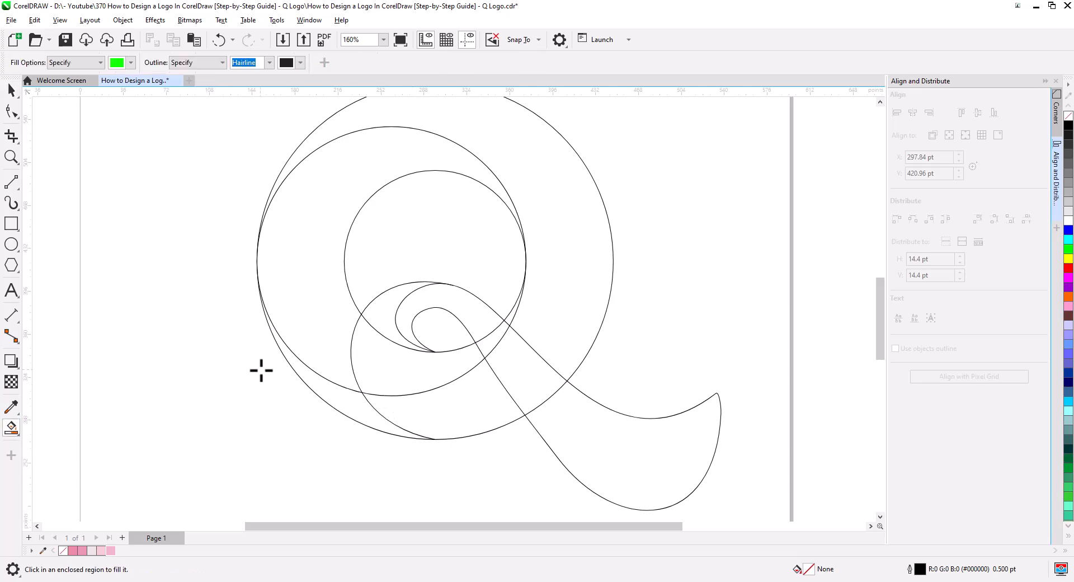
scroll(261, 370, "down", 2)
left_click(327, 412)
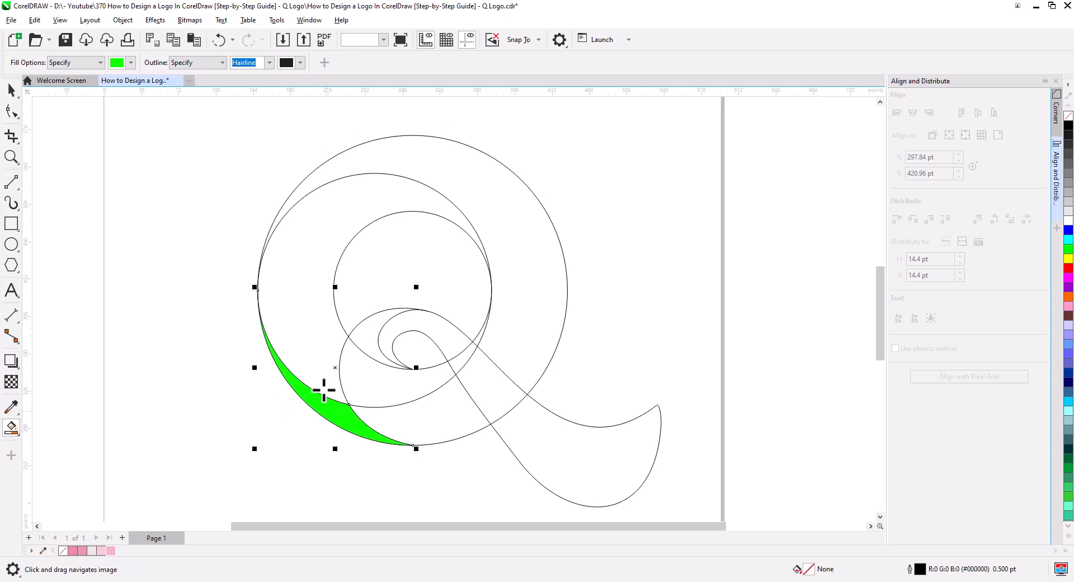
left_click(311, 347)
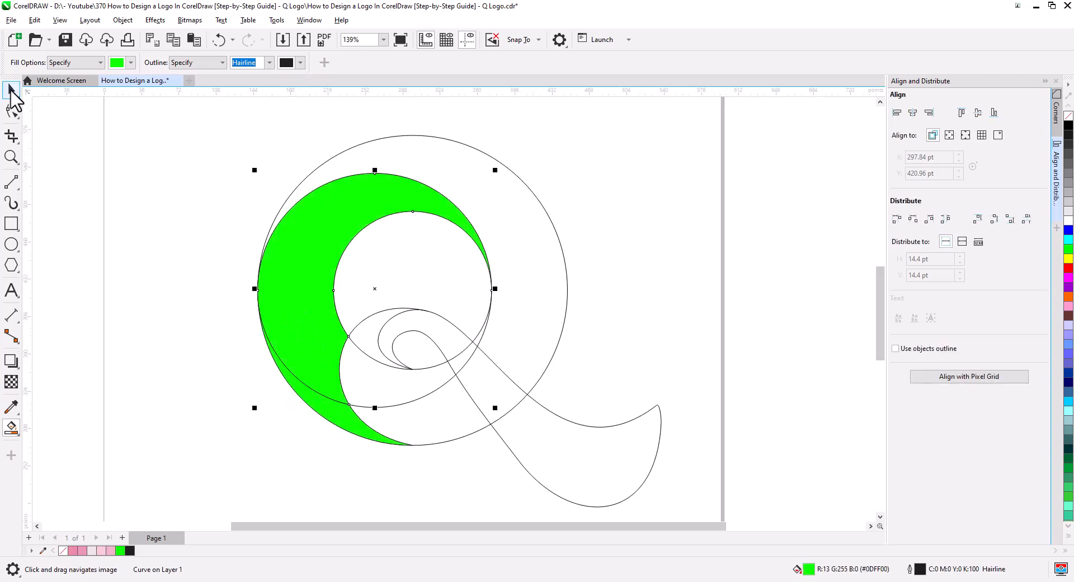
Step: Try to weld the two green crescent pieces into one shape
left_click(10, 89)
left_click(317, 408, "shift")
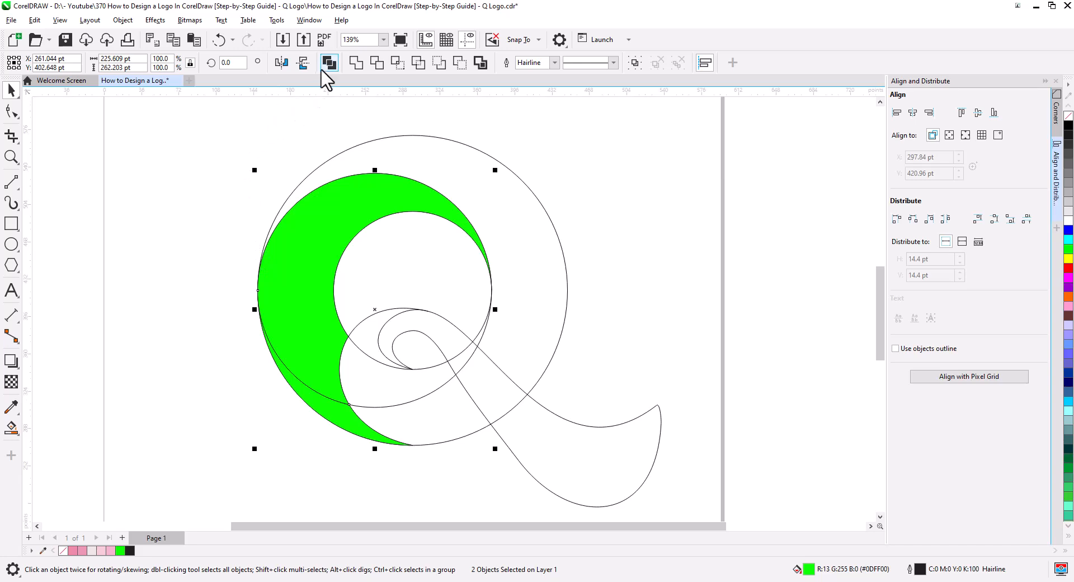
left_click(356, 64)
left_click(191, 232)
key("ctrl+z")
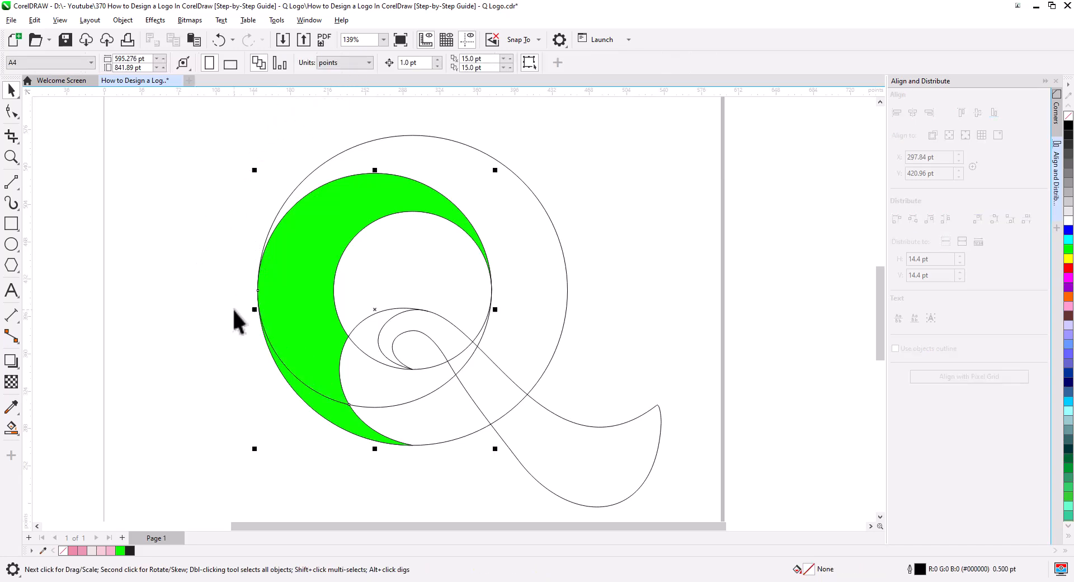
Step: Try to pull the upper edge of the lower green crescent inward beneath the other green piece
left_click(196, 364)
left_click(334, 415)
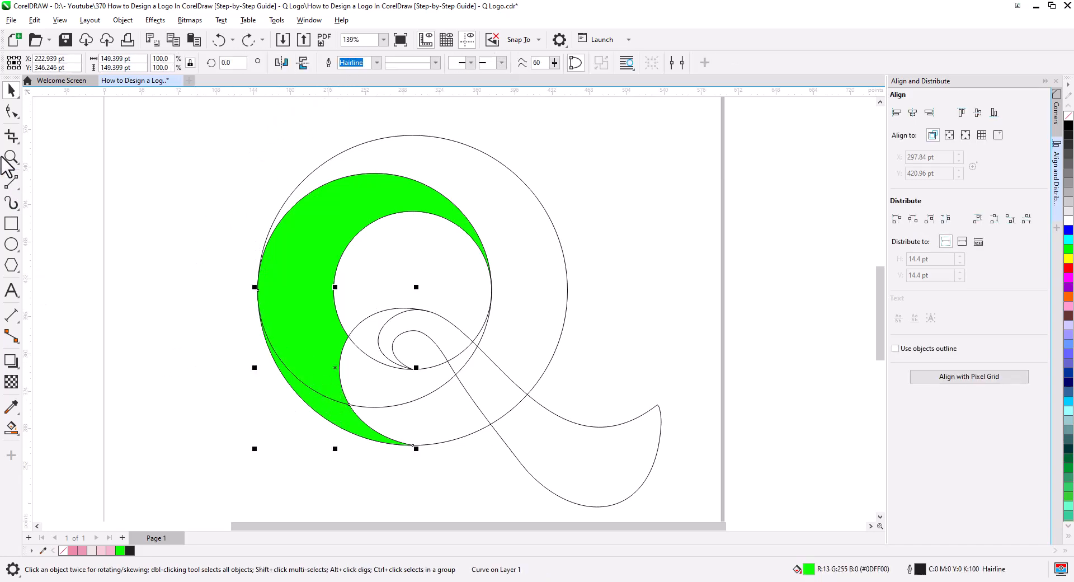
left_click(11, 110)
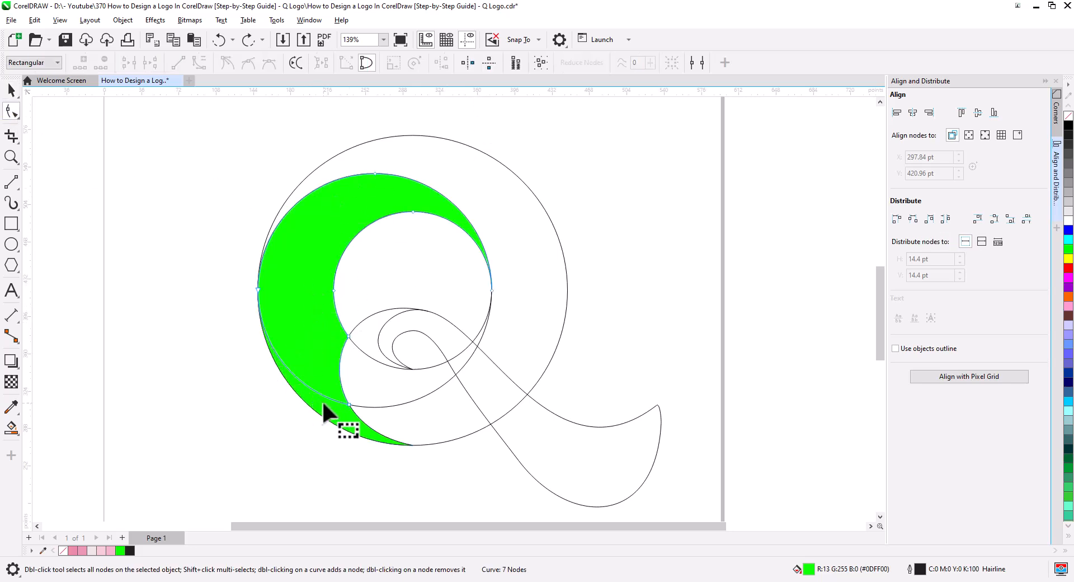
left_click_drag(323, 403, 318, 349)
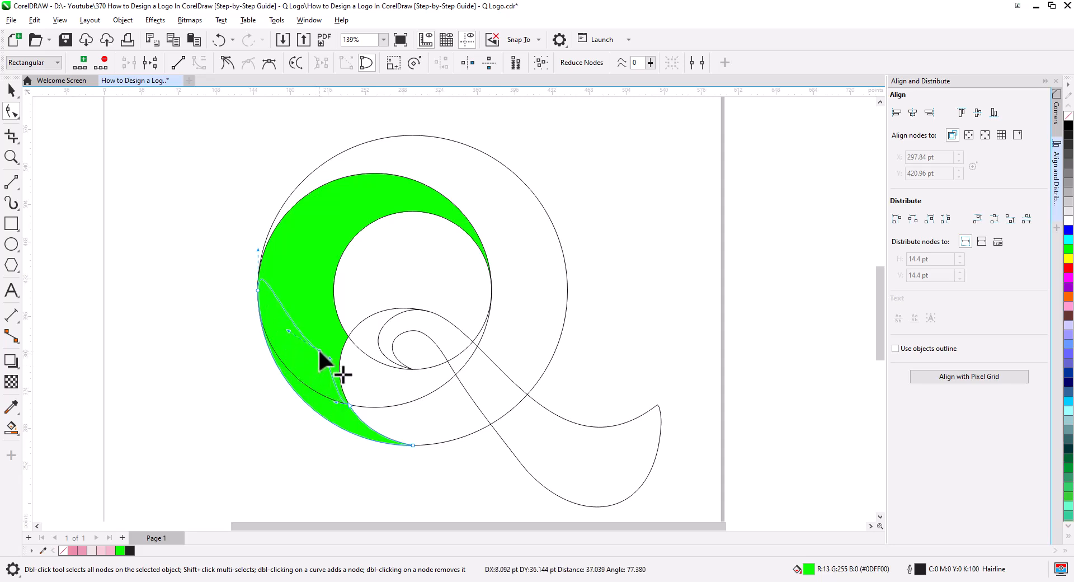
Step: Weld the two green crescent pieces into a single shape and deselect it
left_click(11, 89)
left_click(326, 278)
left_click(321, 269, "shift")
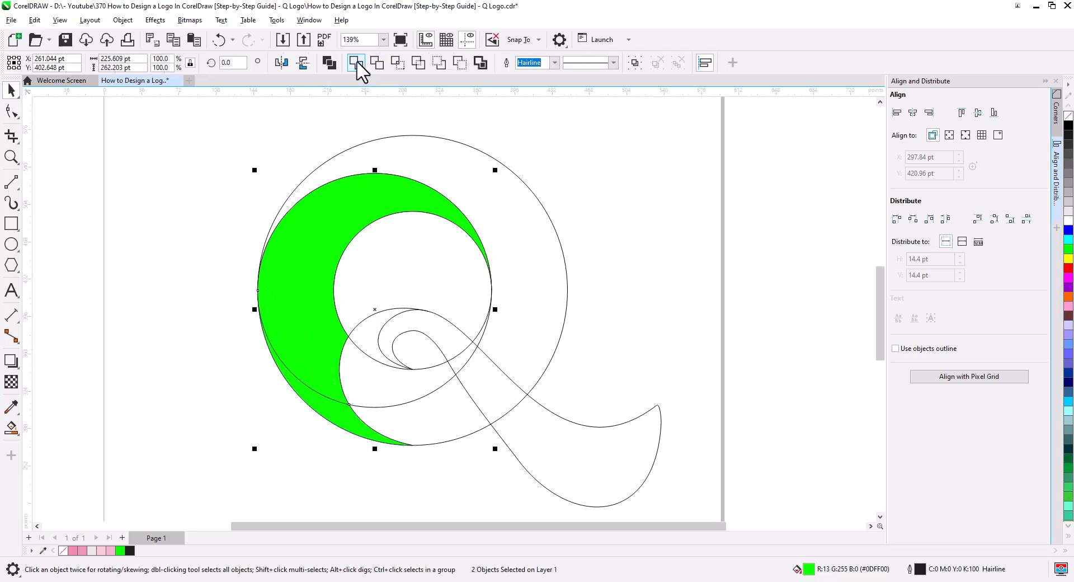
left_click(179, 278)
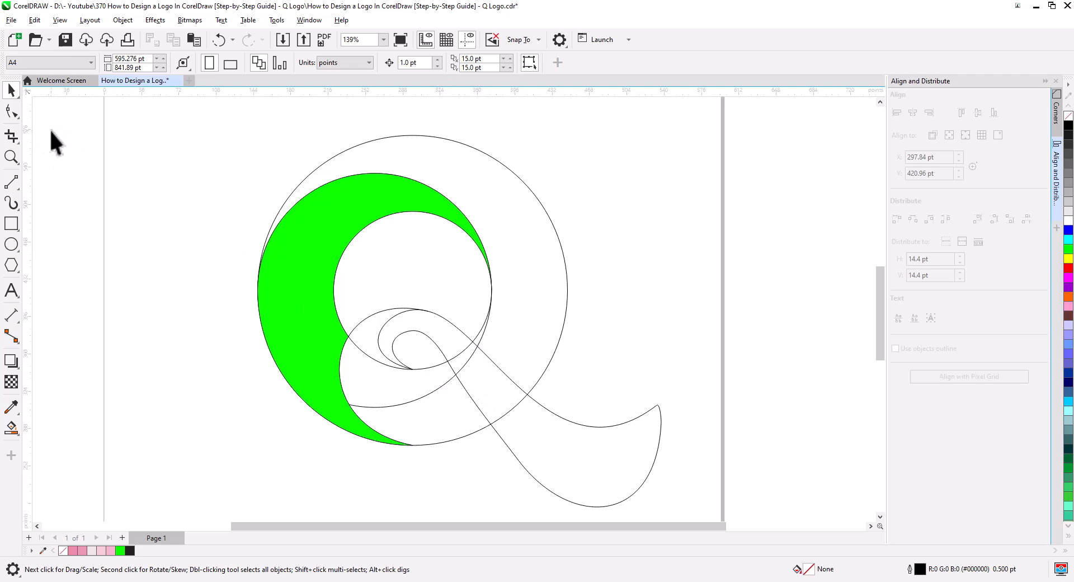
Step: Remove the two tail segments between the middle and outer circles with Virtual Segment Delete
left_click(8, 114)
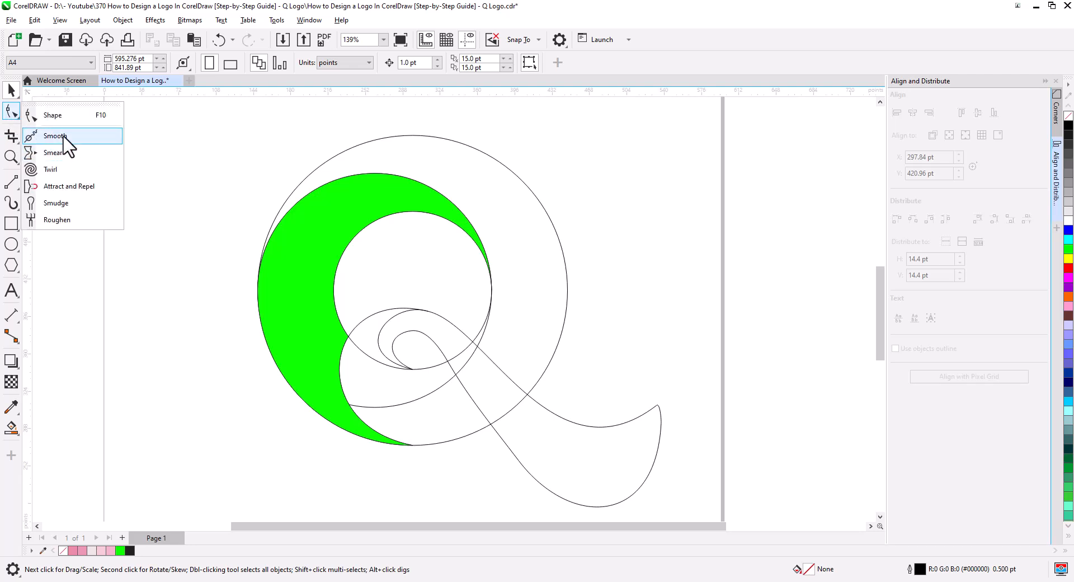
left_click(15, 95)
left_click(12, 137)
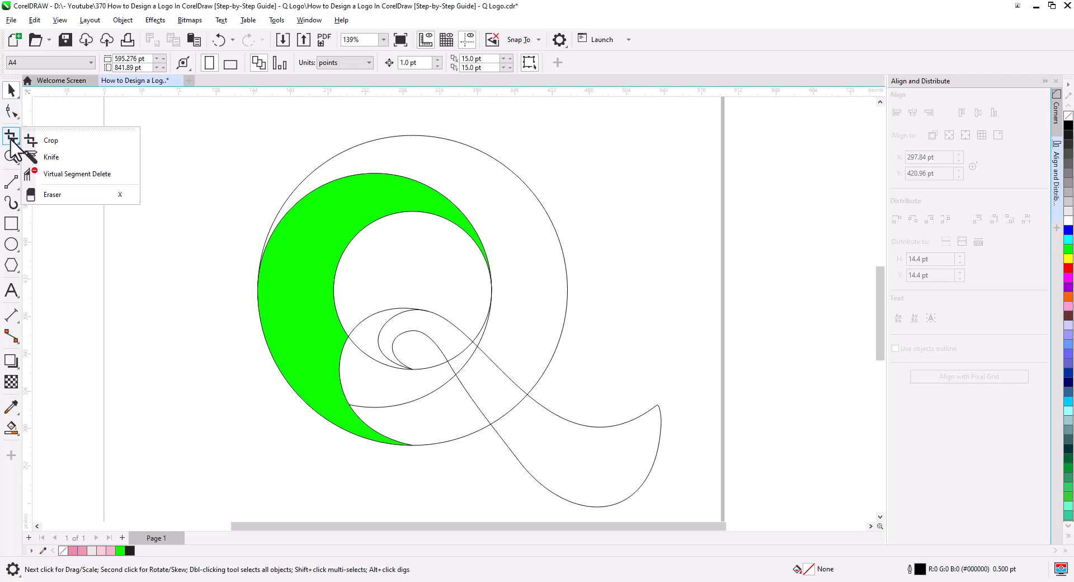
left_click(60, 174)
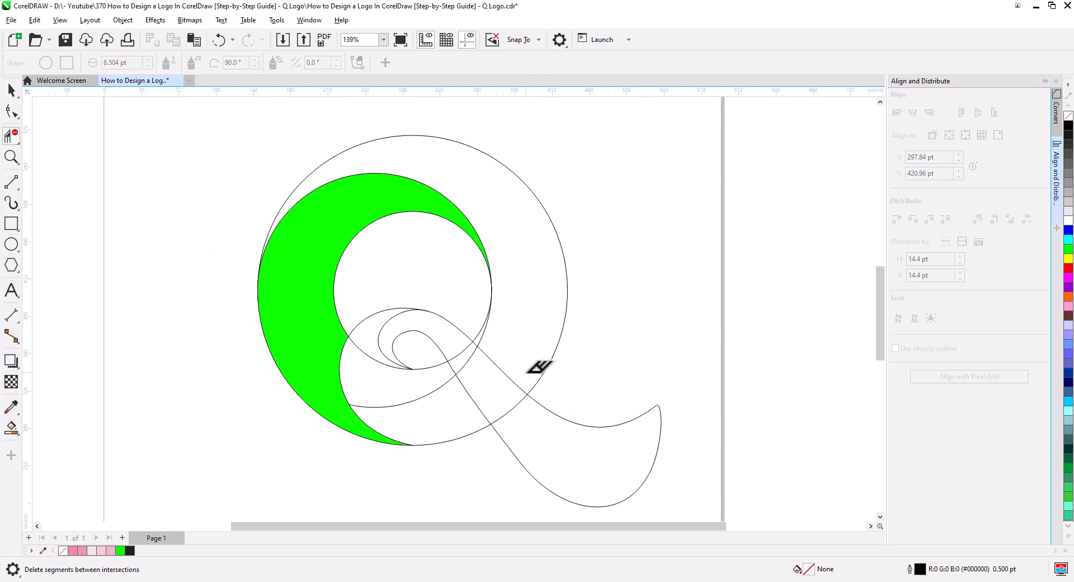
left_click(503, 367)
left_click(474, 399)
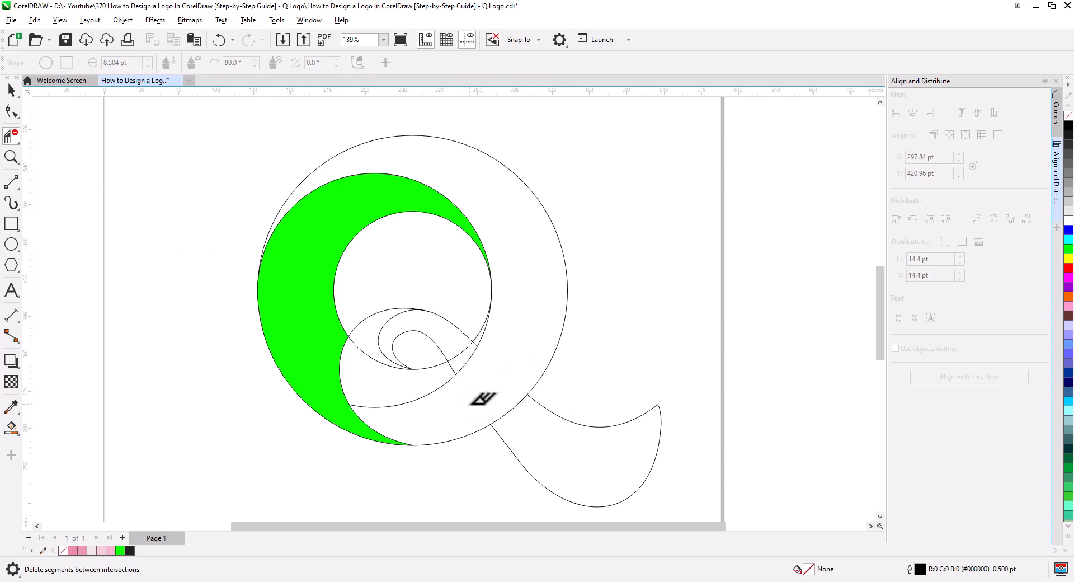
Step: Delete the end node of the small inner loop's stub that extends beyond the inner circle
key("F10")
scroll(465, 364, "up", 2)
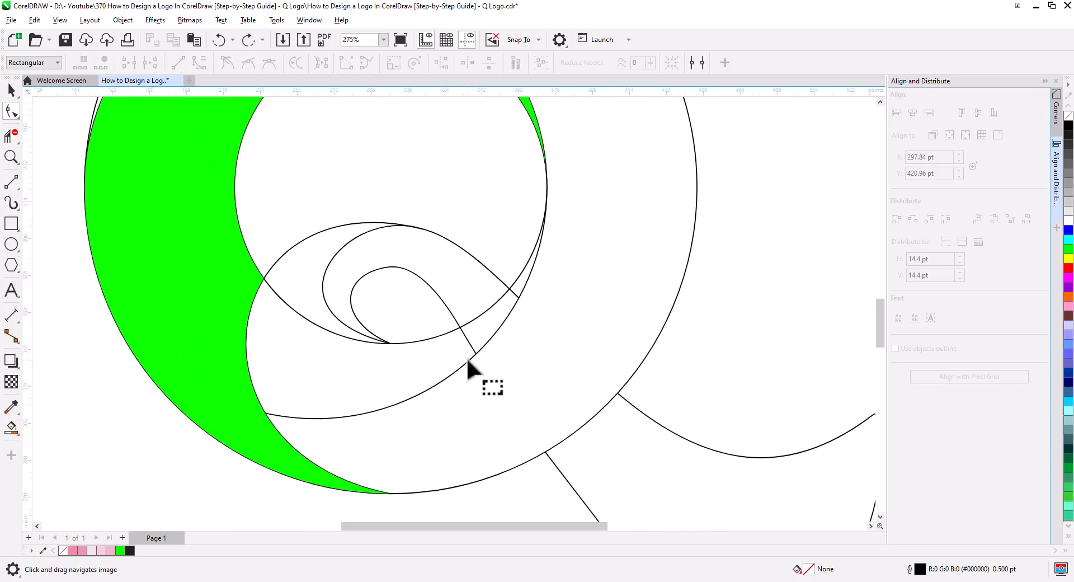
left_click(463, 331)
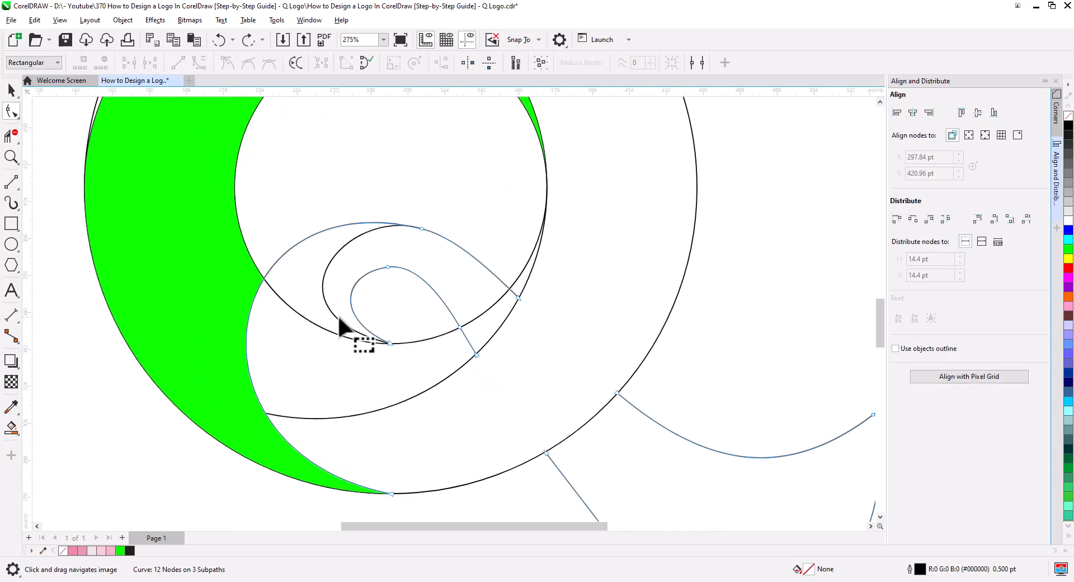
left_click(477, 357)
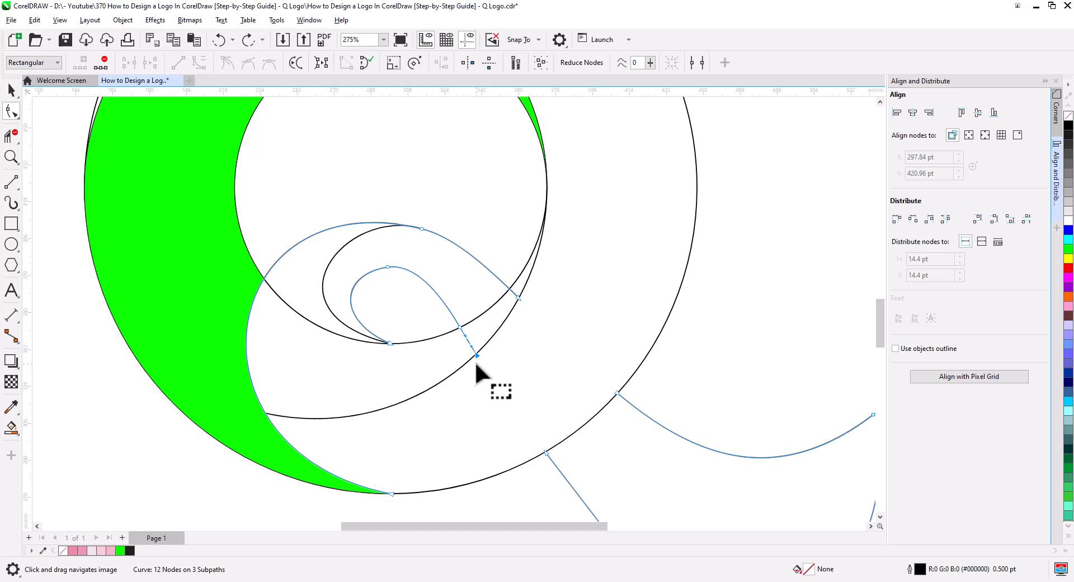
key("Delete")
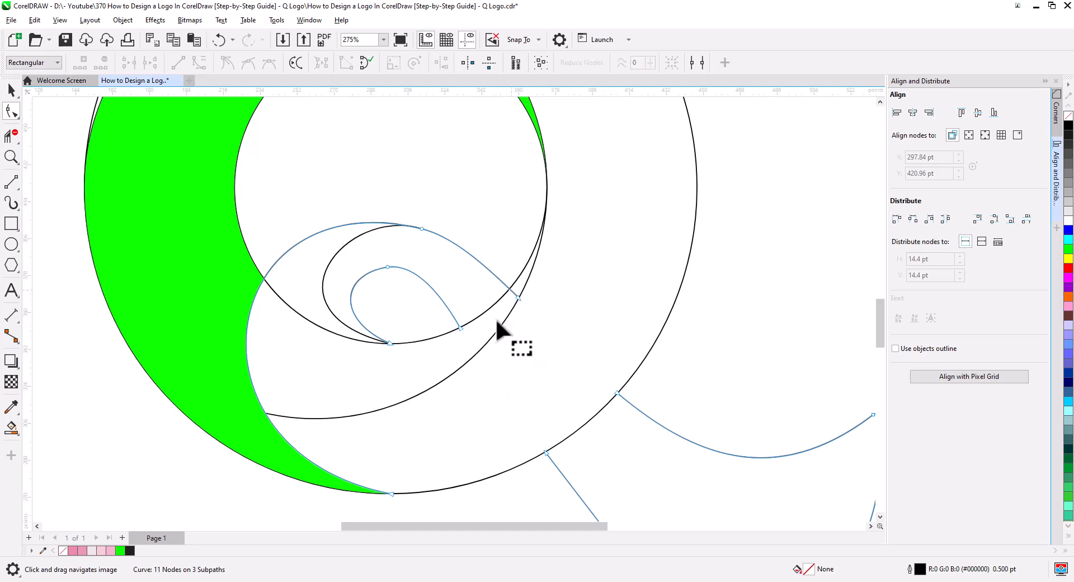
Step: Remove the middle circle's lower arc and the inner circle's arc left of the small loop with Virtual Segment Delete
left_click(9, 137)
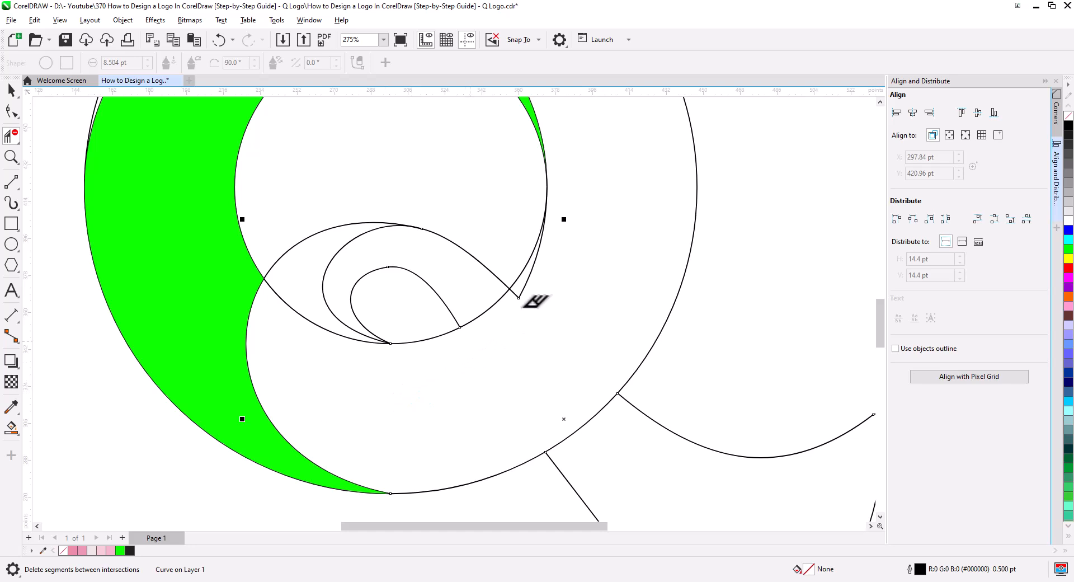
left_click(528, 277)
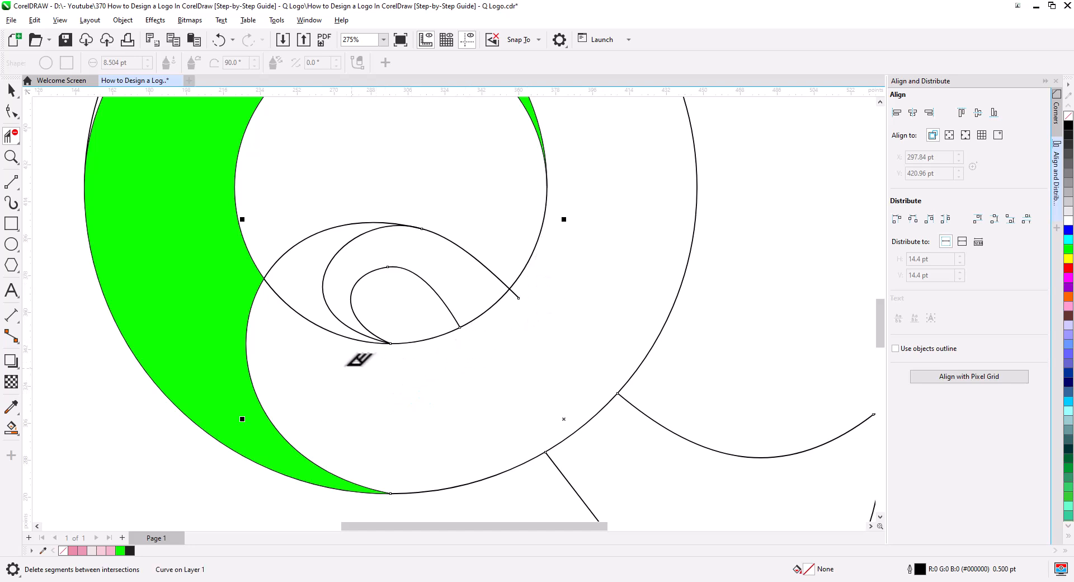
left_click(302, 311)
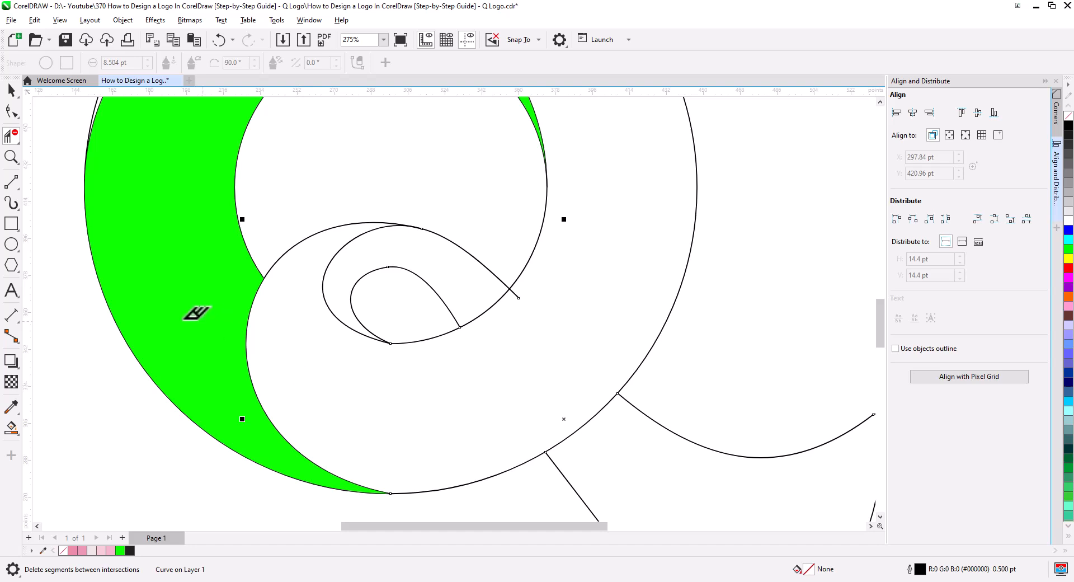
Step: Reshape the small loop's outer curve with its control handles so it bulges slightly further outward and leaves its lower node at a flatter angle
left_click(11, 112)
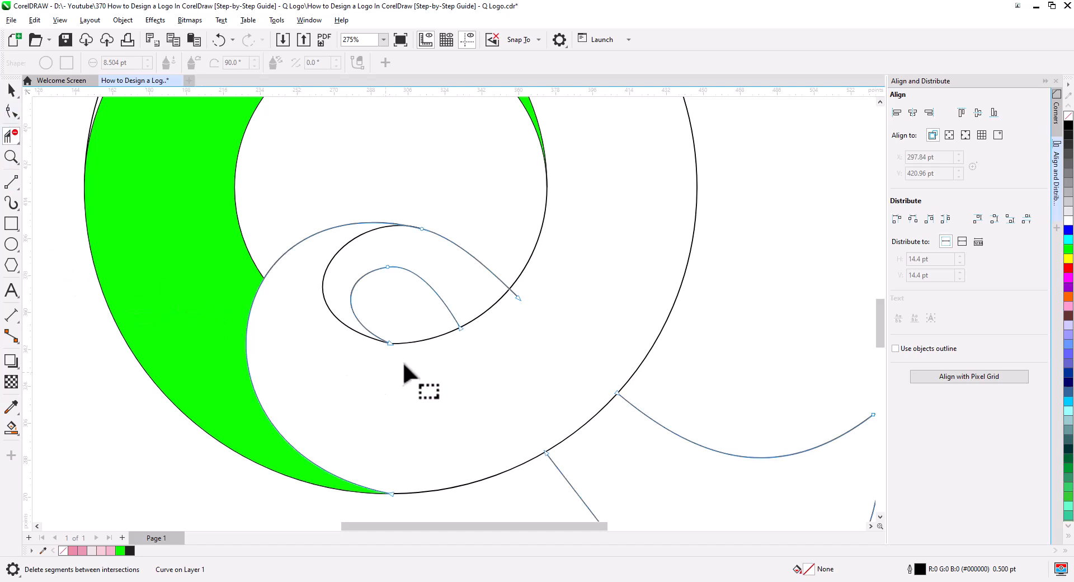
left_click(390, 342)
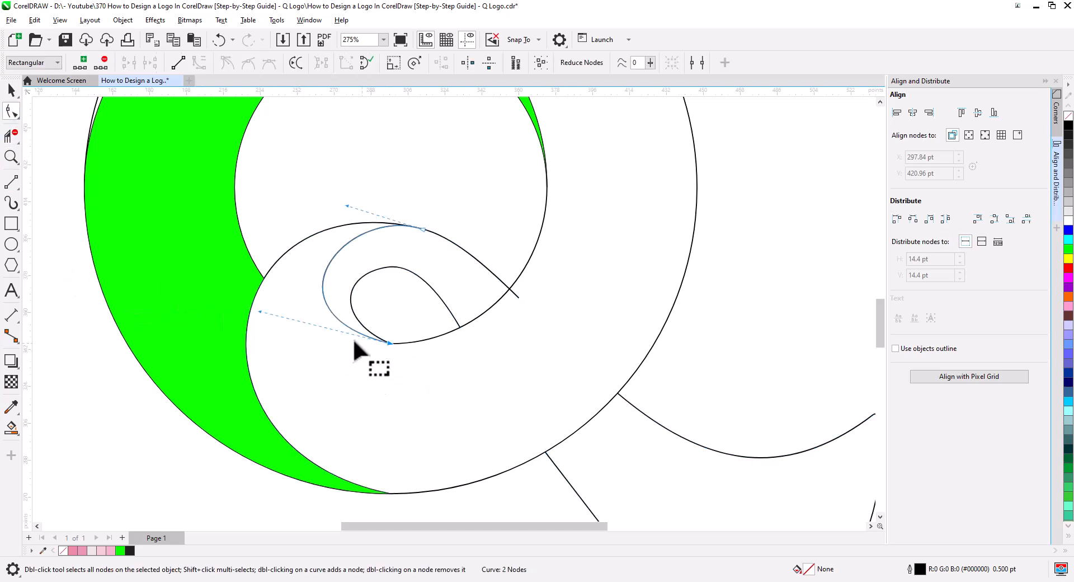
left_click_drag(260, 312, 255, 327)
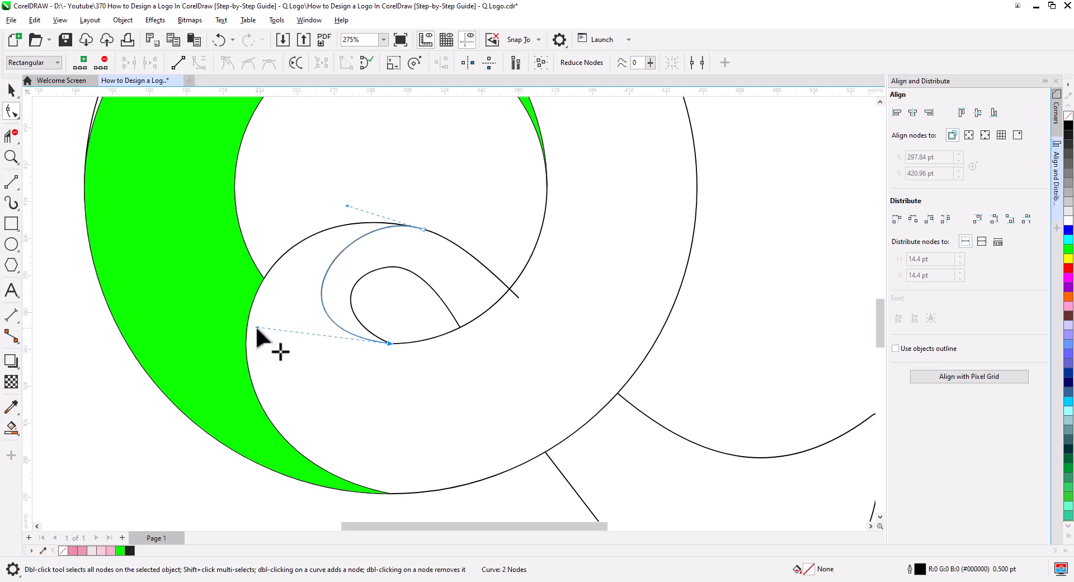
left_click_drag(347, 205, 328, 199)
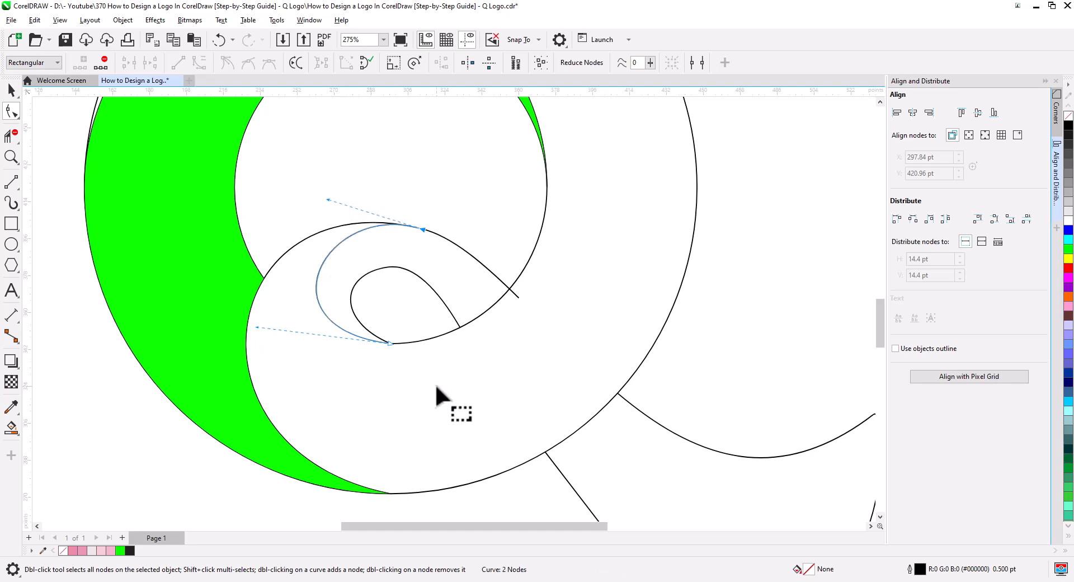
Step: Smart Fill the large ring, the small inner loop and the tail with green
left_click(11, 90)
scroll(344, 409, "down", 2)
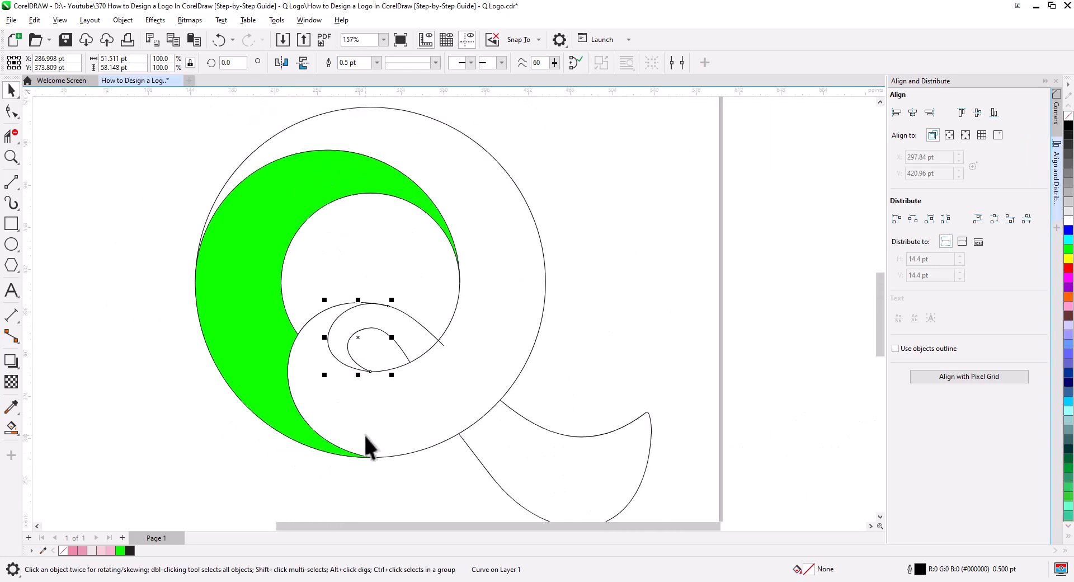
left_click(12, 427)
left_click(490, 224)
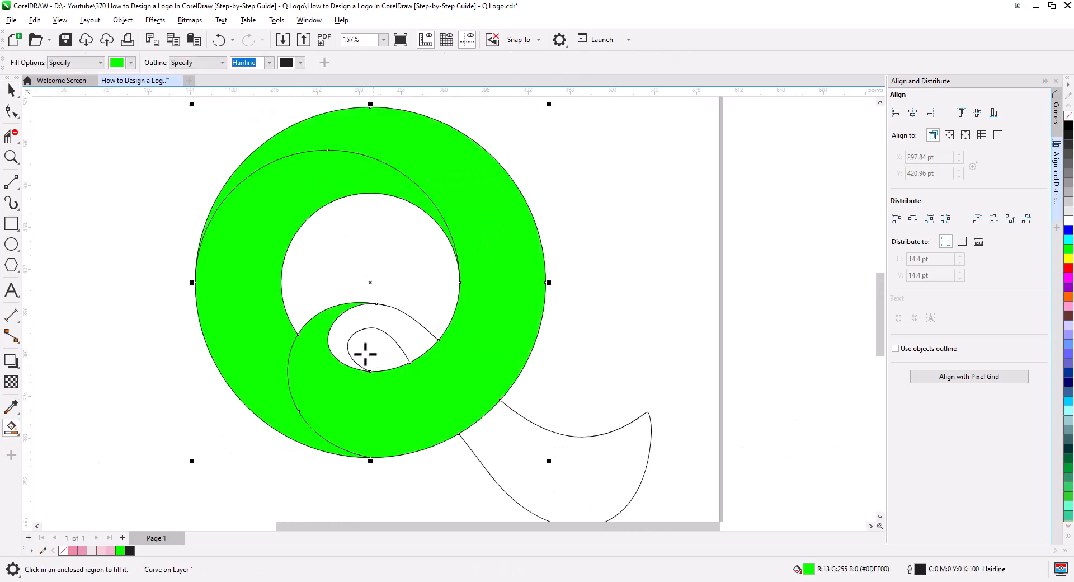
left_click(355, 322)
left_click(476, 435)
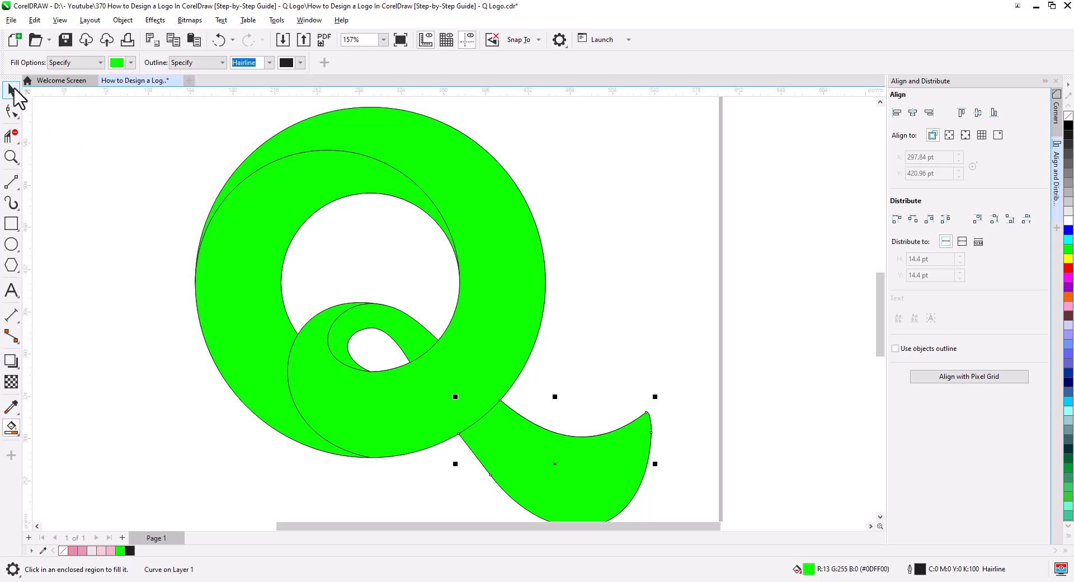
Step: Weld the green inner loop and the green tail into one shape and deselect it
left_click(12, 91)
left_click(414, 338, "shift")
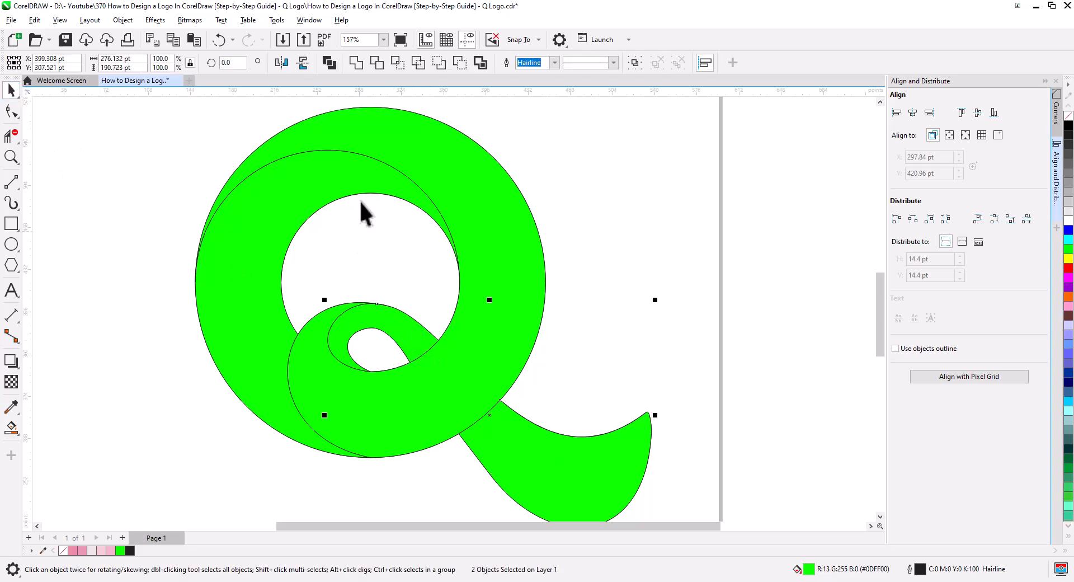
key("Escape")
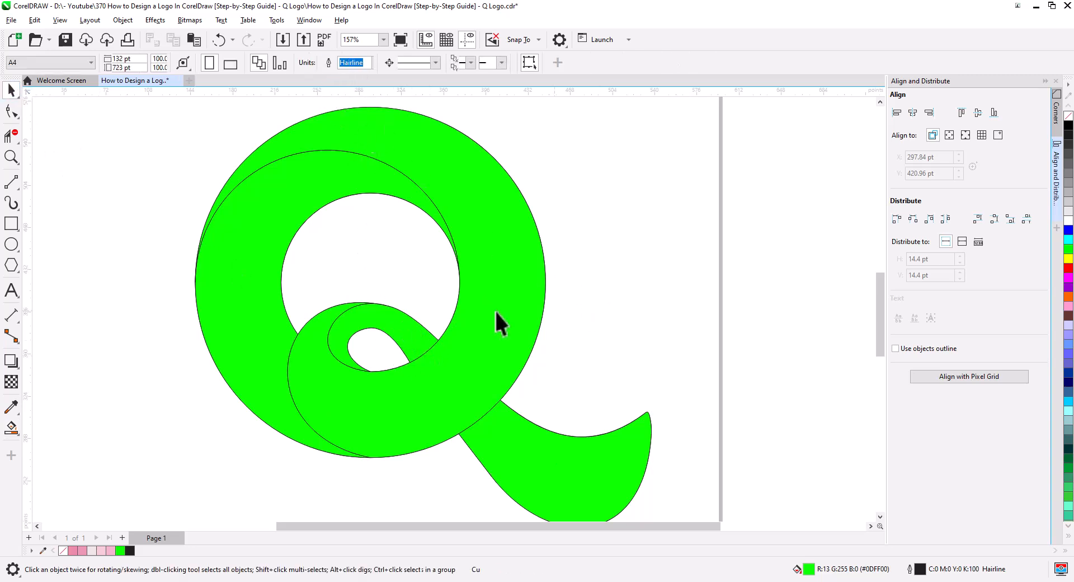
Step: Copy the entire Q, including its outlines, to the empty area left of the page
scroll(481, 312, "down", 2)
left_click_drag(468, 316, 565, 305)
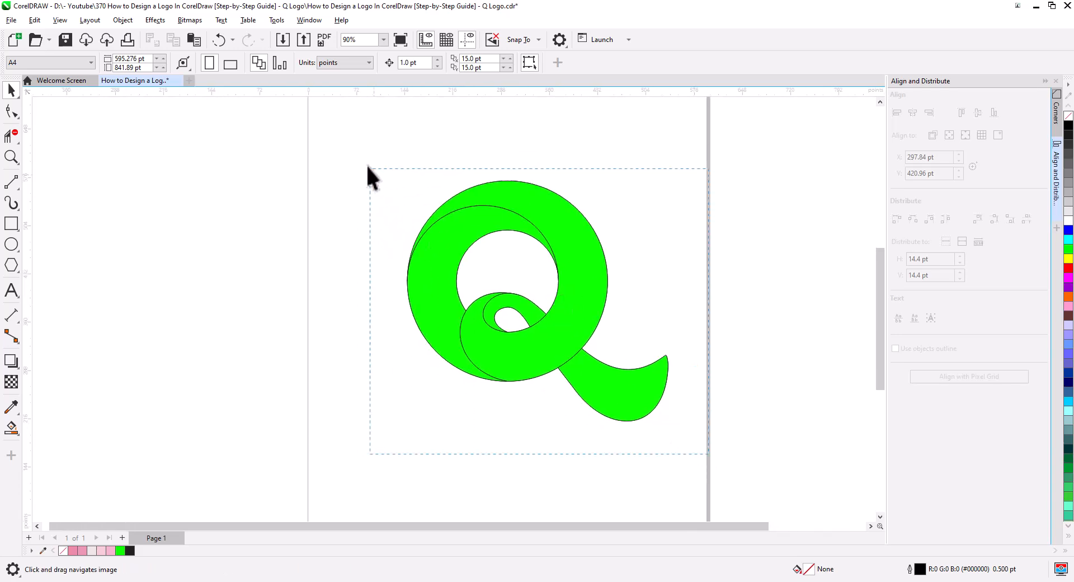
left_click_drag(368, 167, 370, 168)
left_click_drag(580, 261, 201, 259)
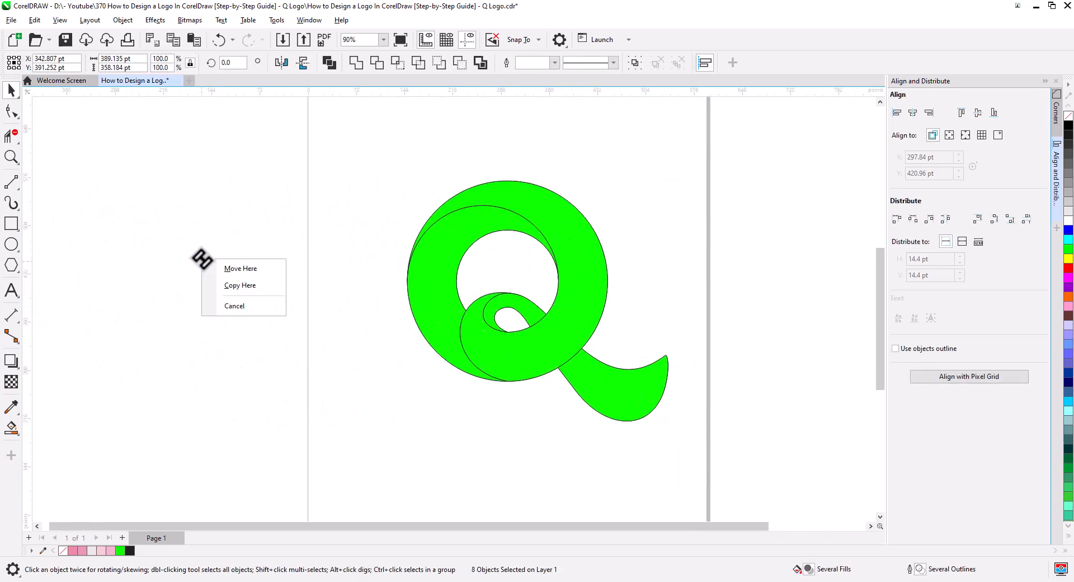
left_click(241, 286)
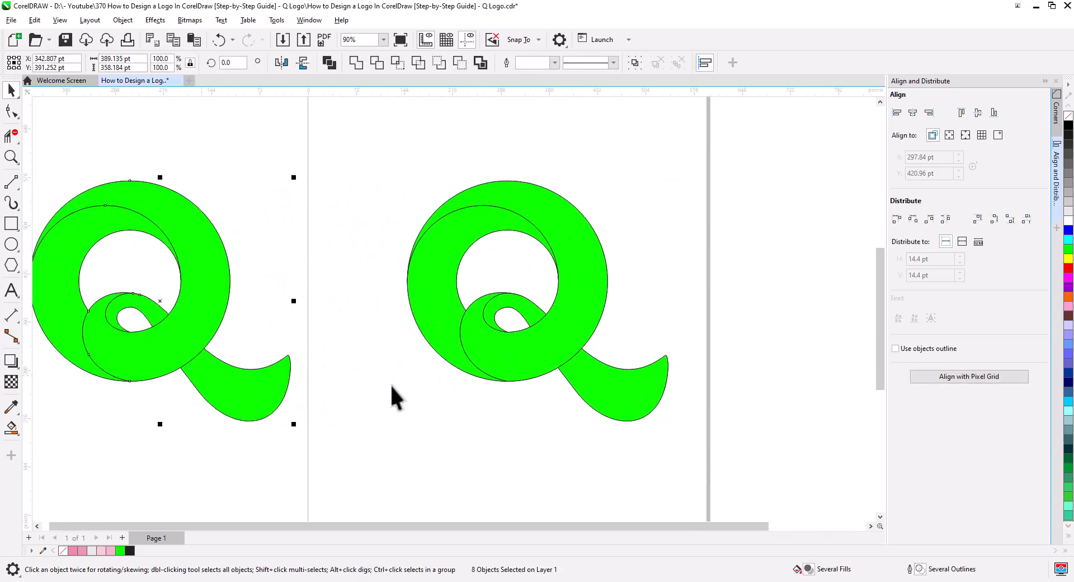
Step: Strip the leftover construction outlines from the Q on the page, keeping only its three green filled shapes
left_click(584, 383)
left_click(576, 314, "shift")
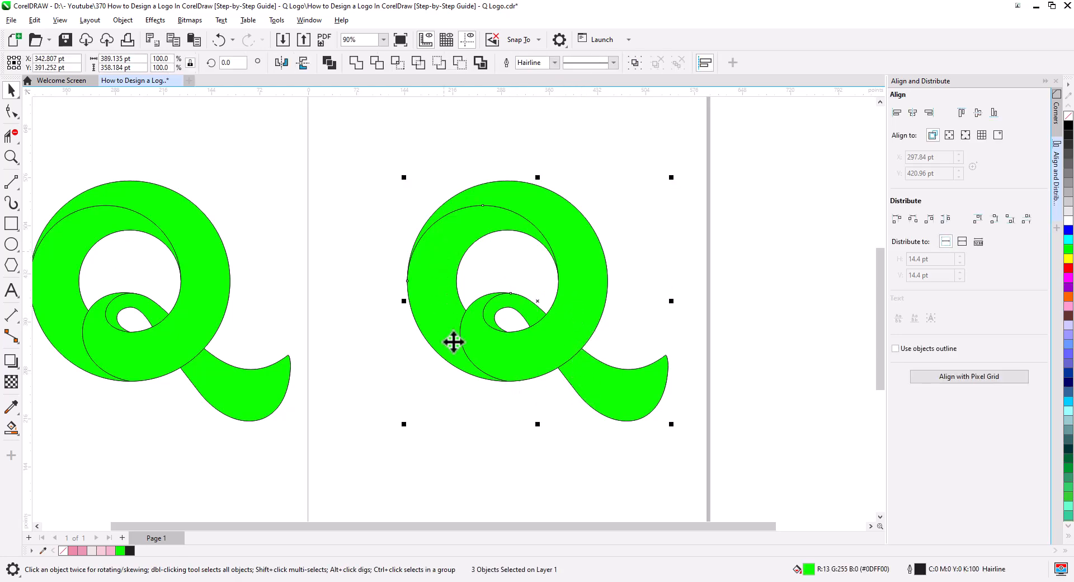
key("Delete")
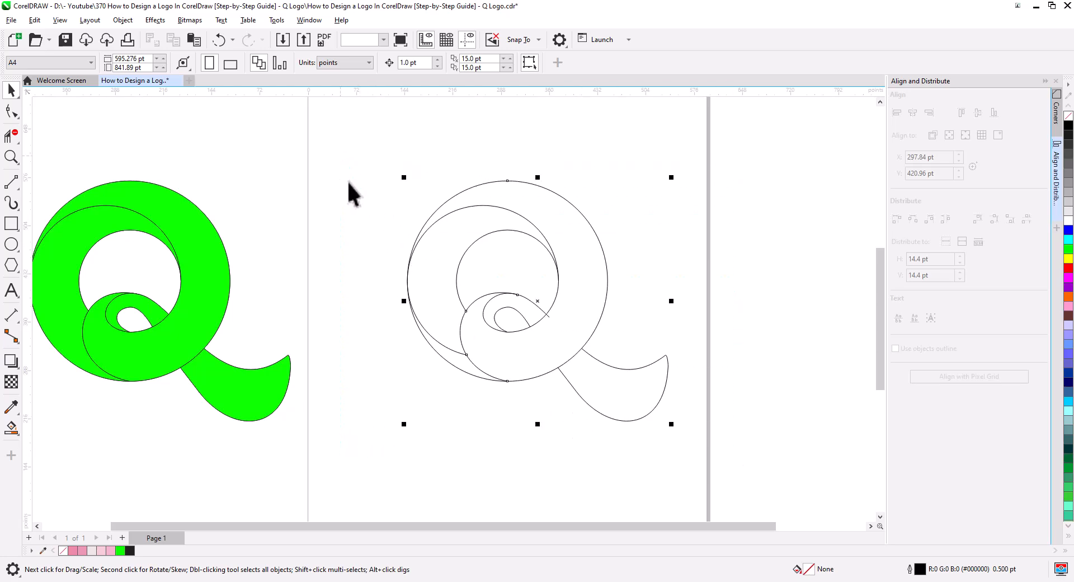
key("Delete")
key("ctrl+v")
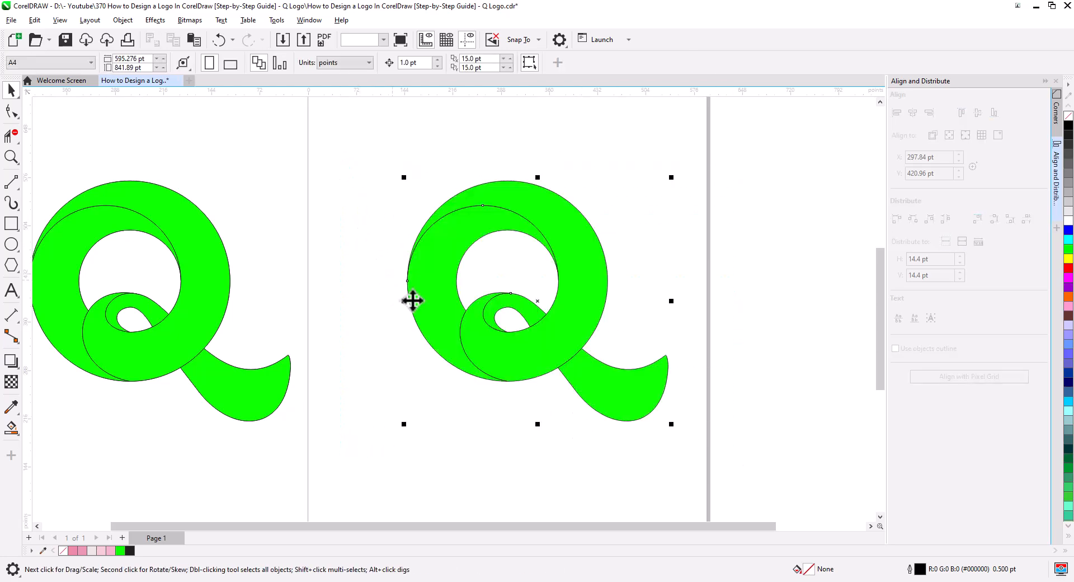
left_click(476, 423)
Step: Apply a linear fountain fill to the loop-and-tail shape with Interactive Fill, running from the loop's left side to the tail's outer edge
scroll(468, 310, "up", 1)
scroll(483, 328, "up", 1)
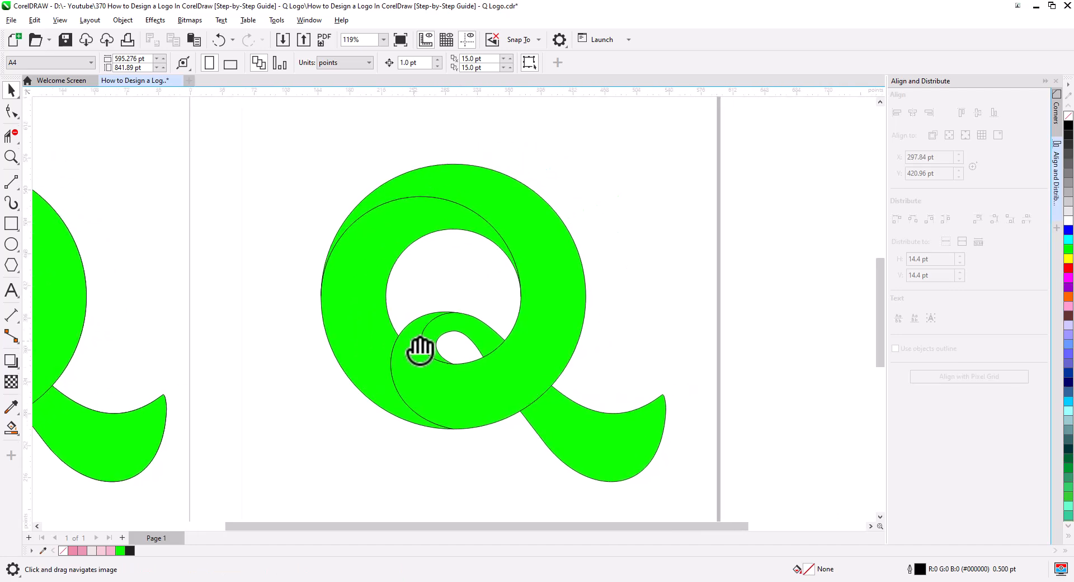
left_click(487, 335)
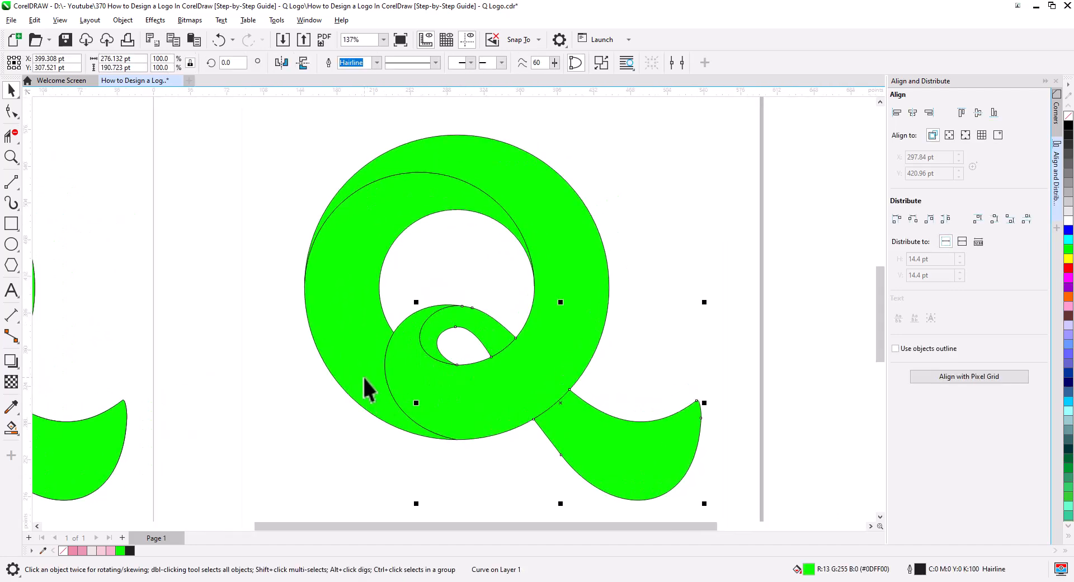
left_click(11, 429)
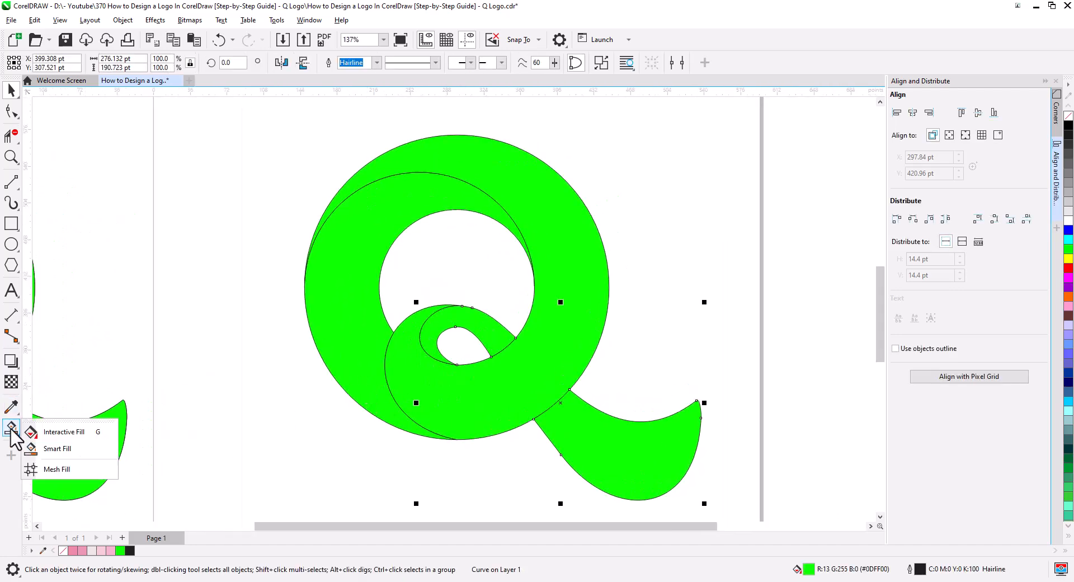
left_click(65, 433)
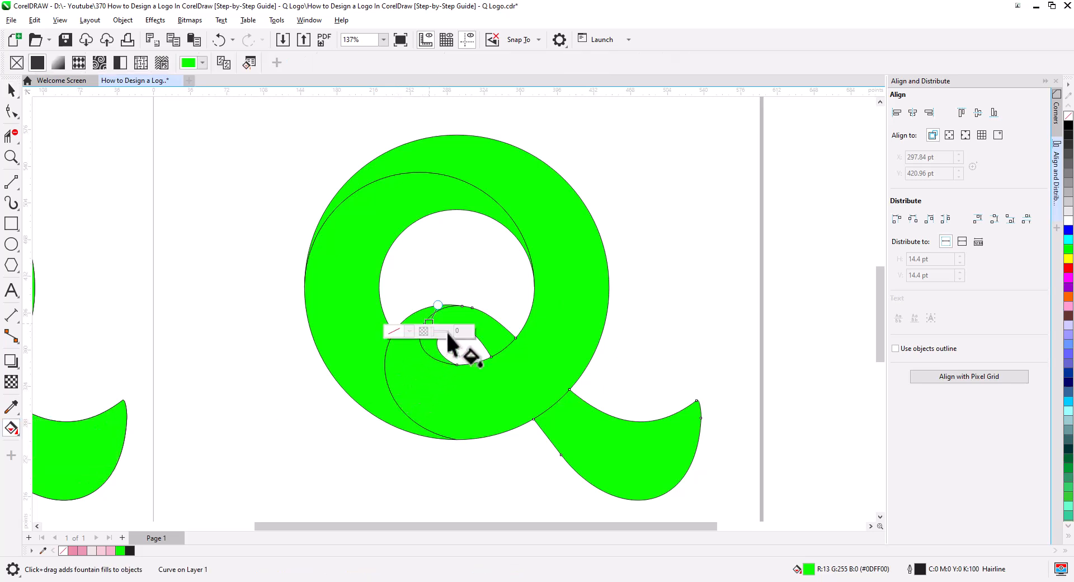
left_click_drag(445, 331, 692, 460)
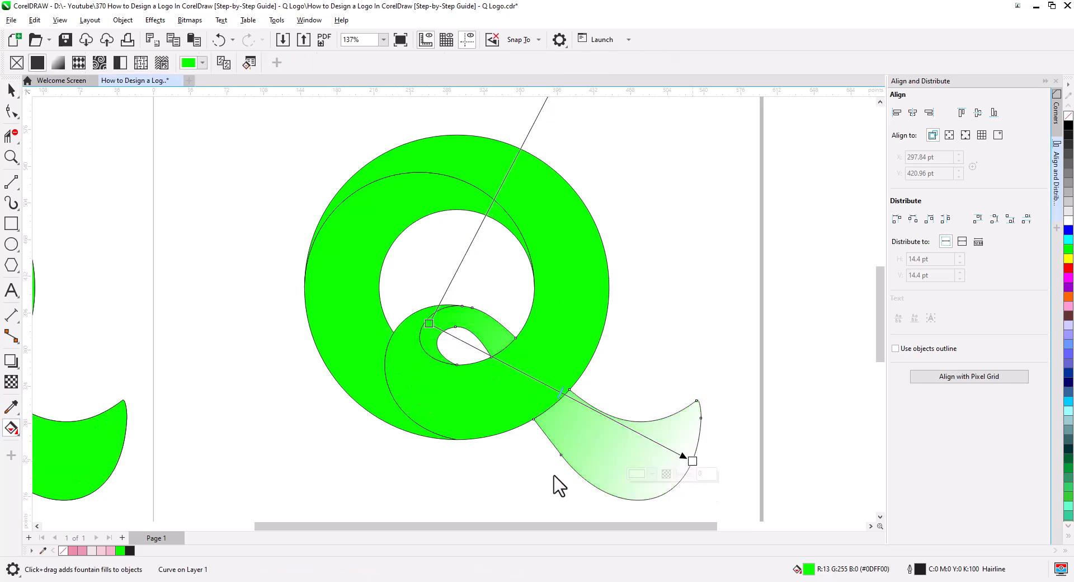
Step: Recolour the loop-and-tail gradient from the document palette, with the pink #E88AA8 at its start and a light pink at its end
left_click_drag(73, 550, 430, 324)
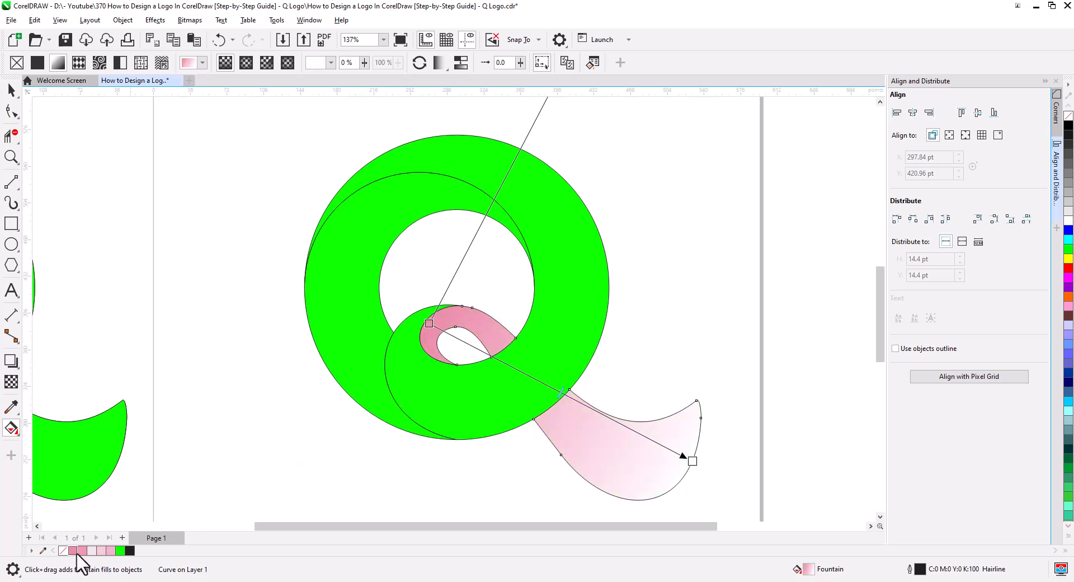
left_click_drag(84, 553, 494, 430)
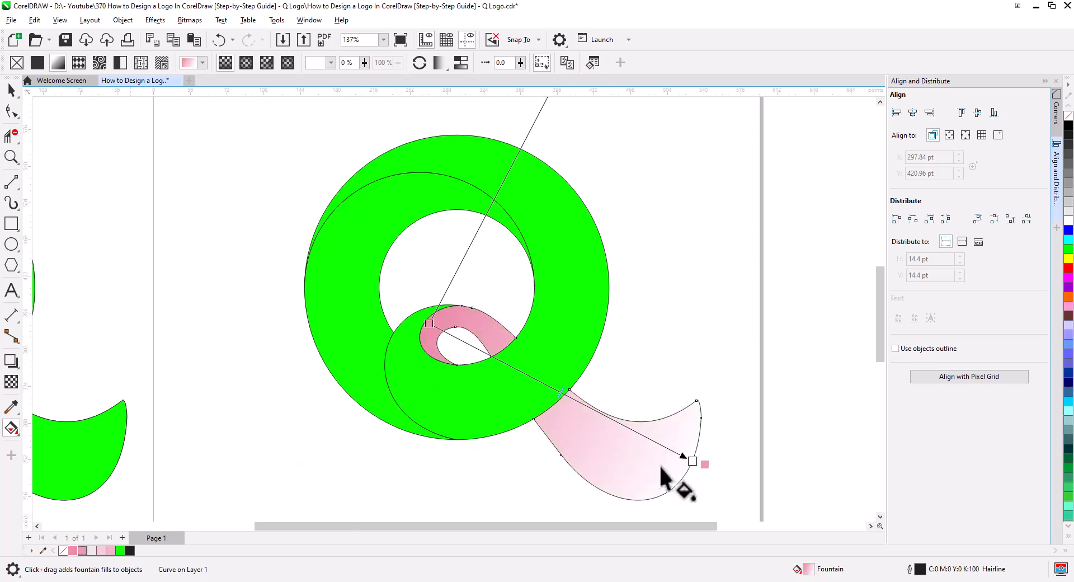
left_click_drag(660, 468, 663, 465)
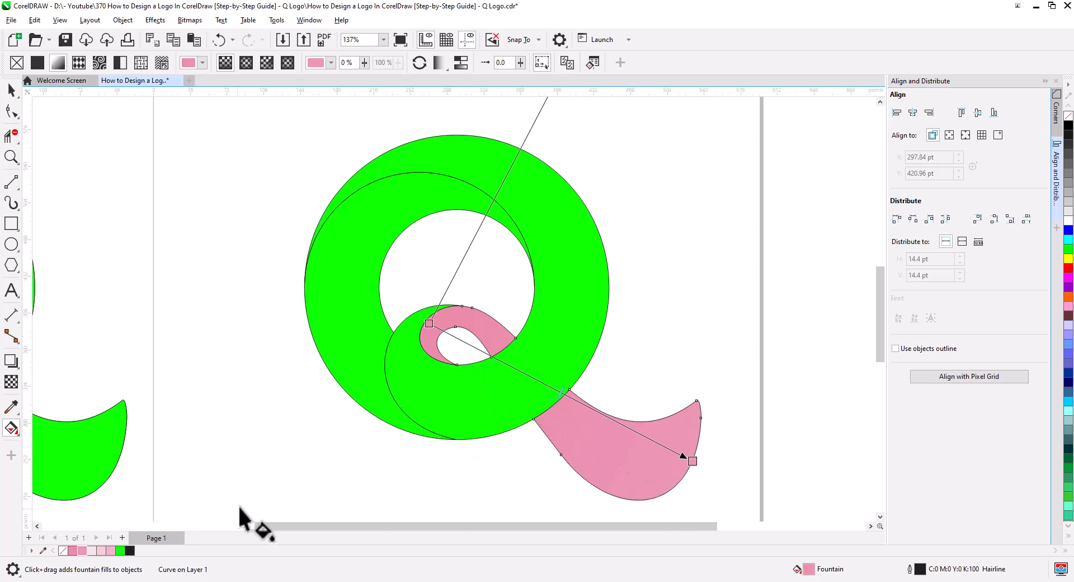
left_click_drag(101, 553, 696, 463)
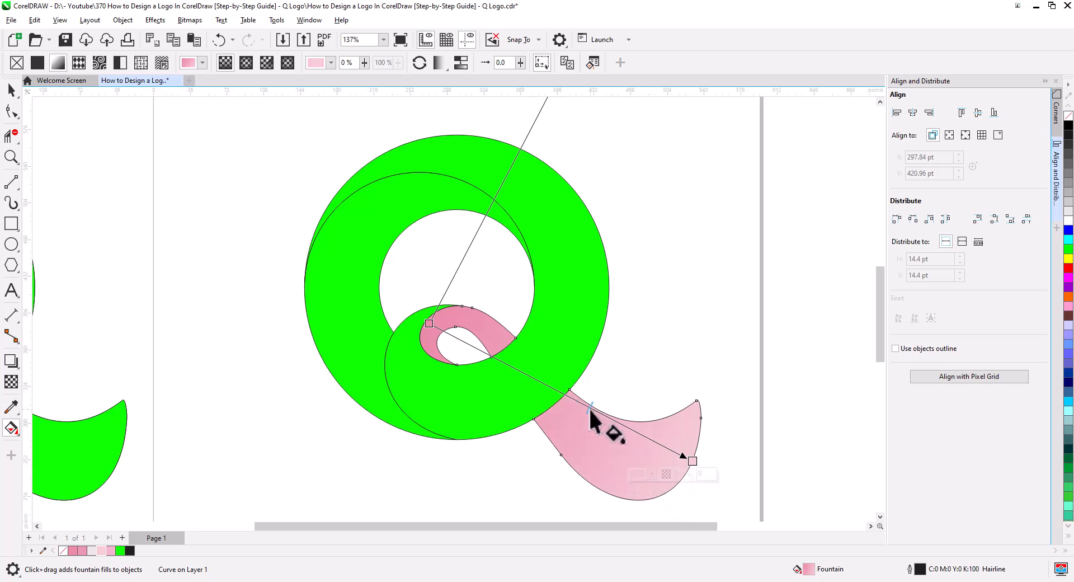
Step: Shorten the gradient's skew handle so it ends near the upper edge of the Q's inner opening
left_click_drag(504, 313, 526, 383)
scroll(571, 179, "up", 1)
left_click_drag(593, 120, 547, 228)
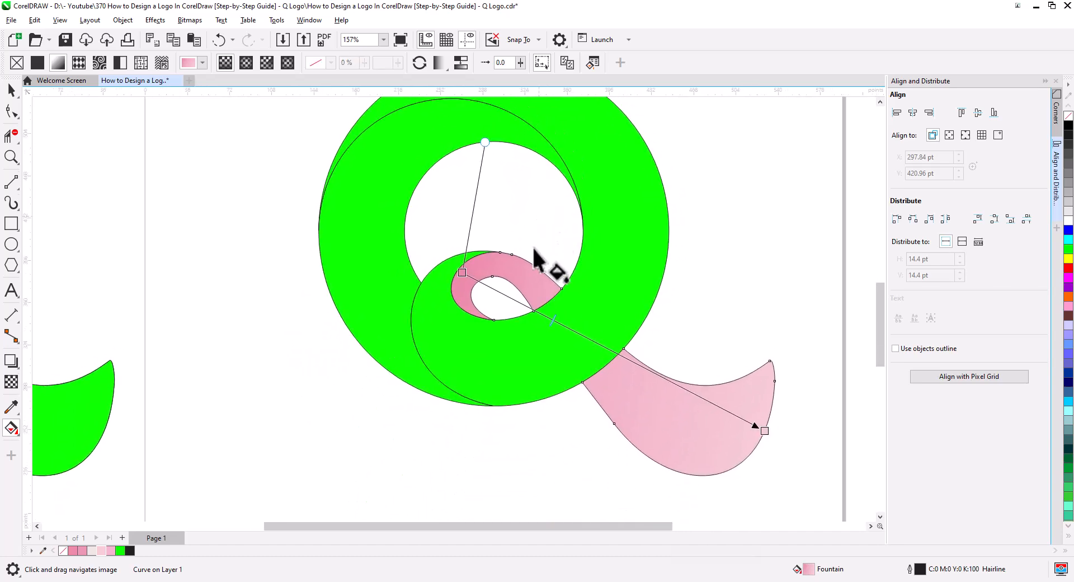
Step: Darken the gradient's start colour at the loop to RGB 179, 62, 99 (#B33E63)
scroll(538, 254, "up", 3)
left_click_drag(584, 294, 488, 254)
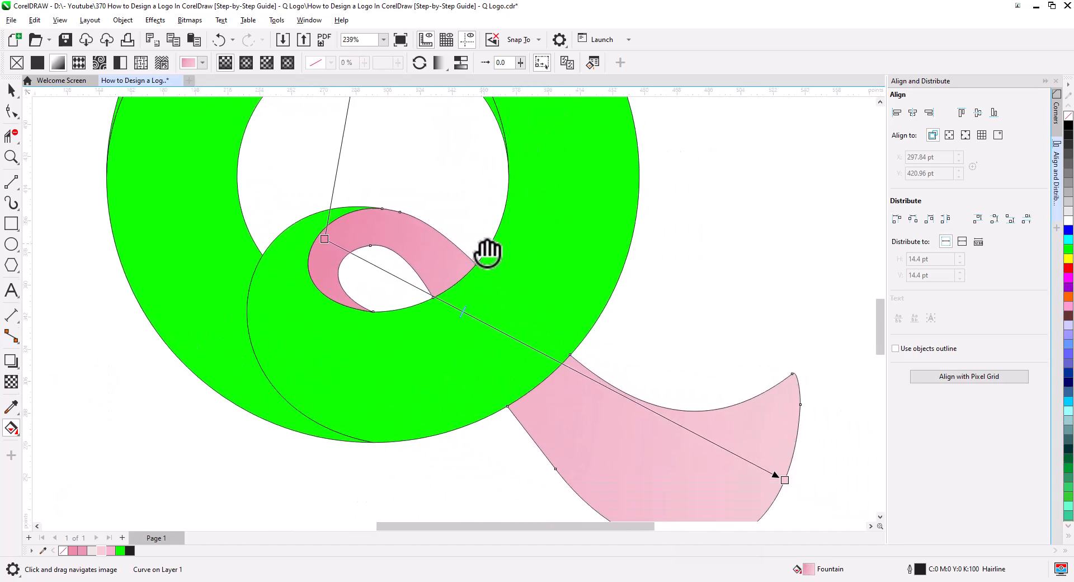
left_click(327, 240)
left_click(281, 249)
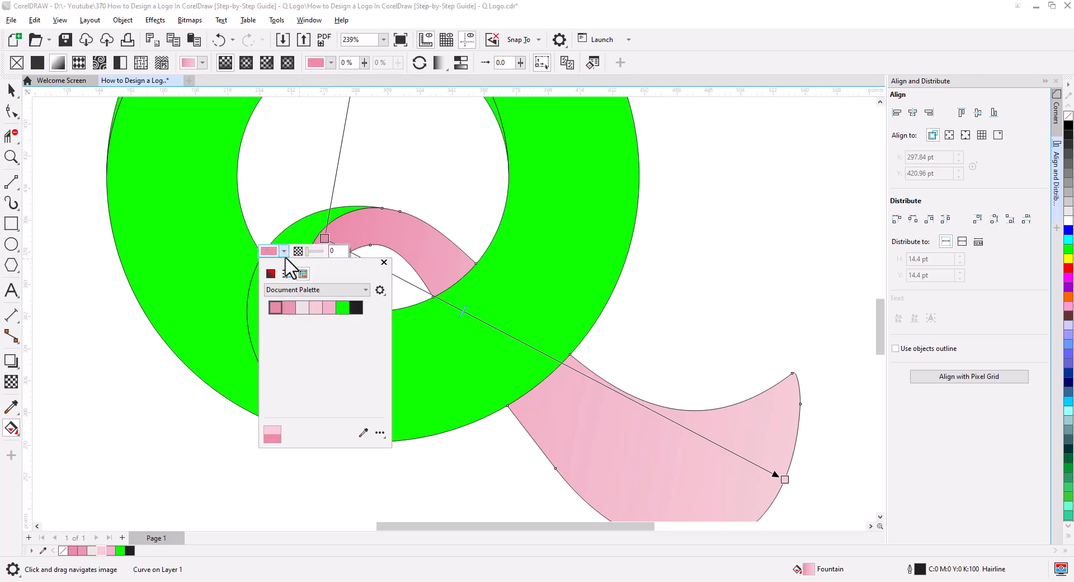
left_click(285, 276)
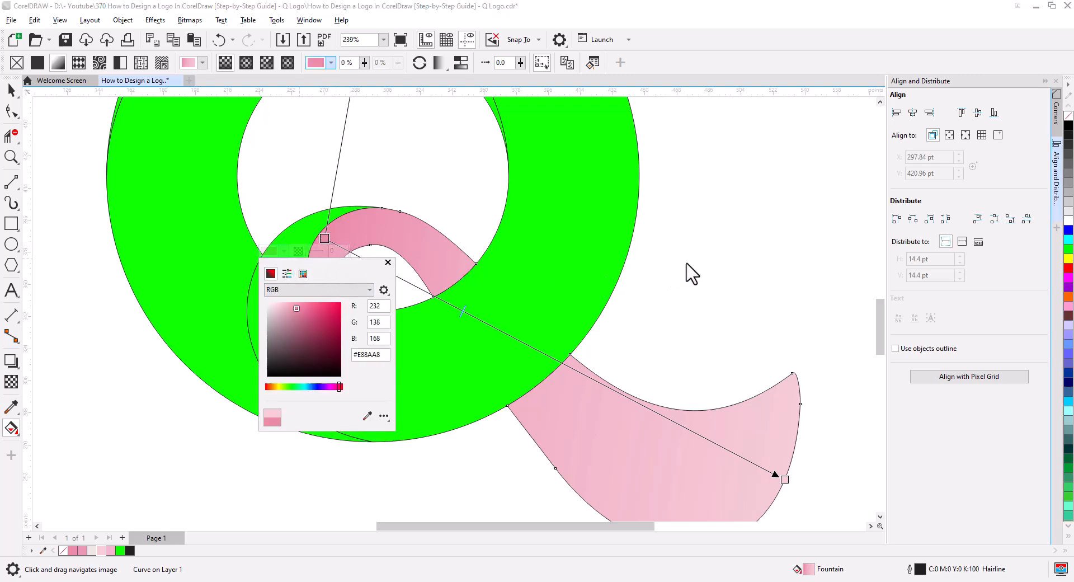
mouse_move(367, 272)
left_mouse_down()
mouse_move(770, 208)
mouse_move(778, 190)
left_mouse_up()
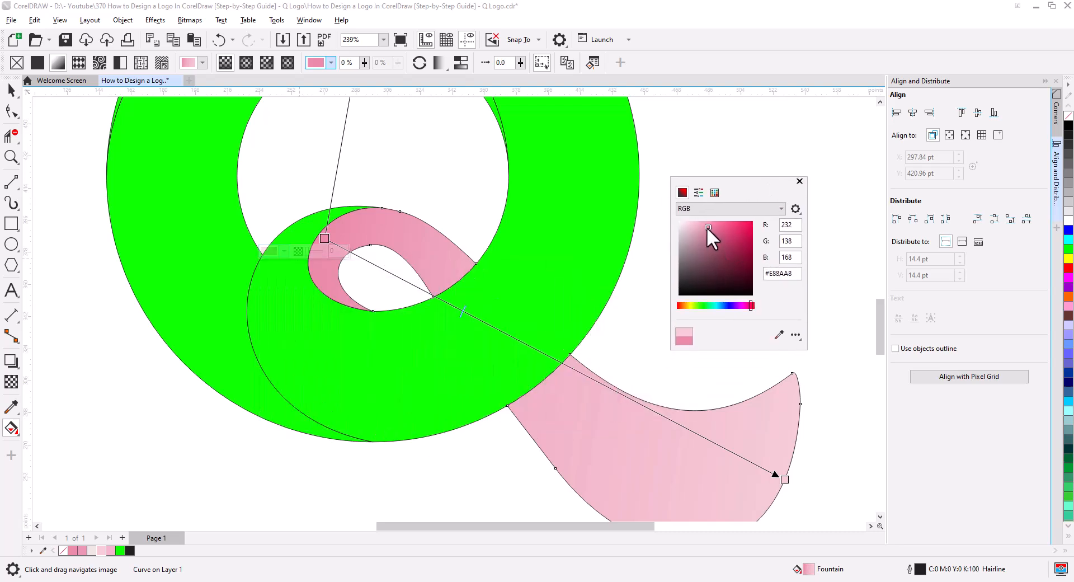
left_click_drag(707, 227, 725, 243)
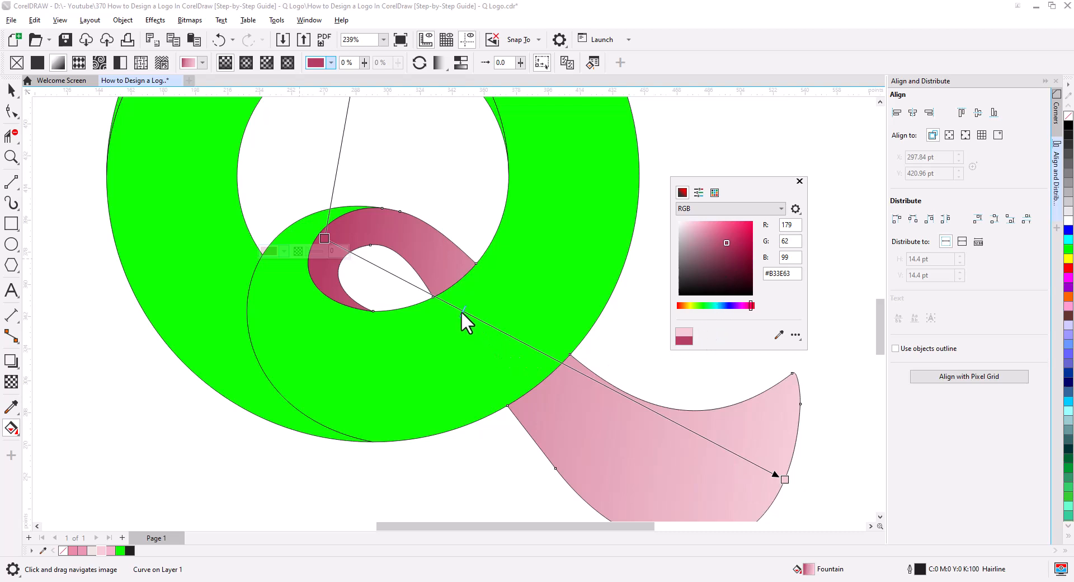
Step: Shift the gradient's midpoint toward the tail and pull its light end in to just beside the loop's lower right edge
left_click_drag(462, 314, 508, 341)
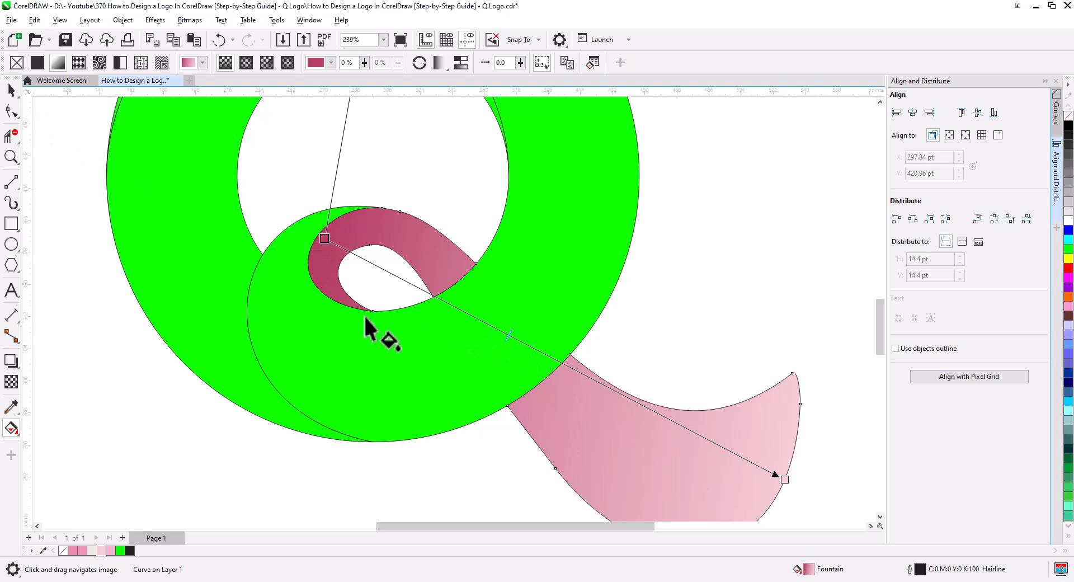
left_click_drag(784, 480, 481, 308)
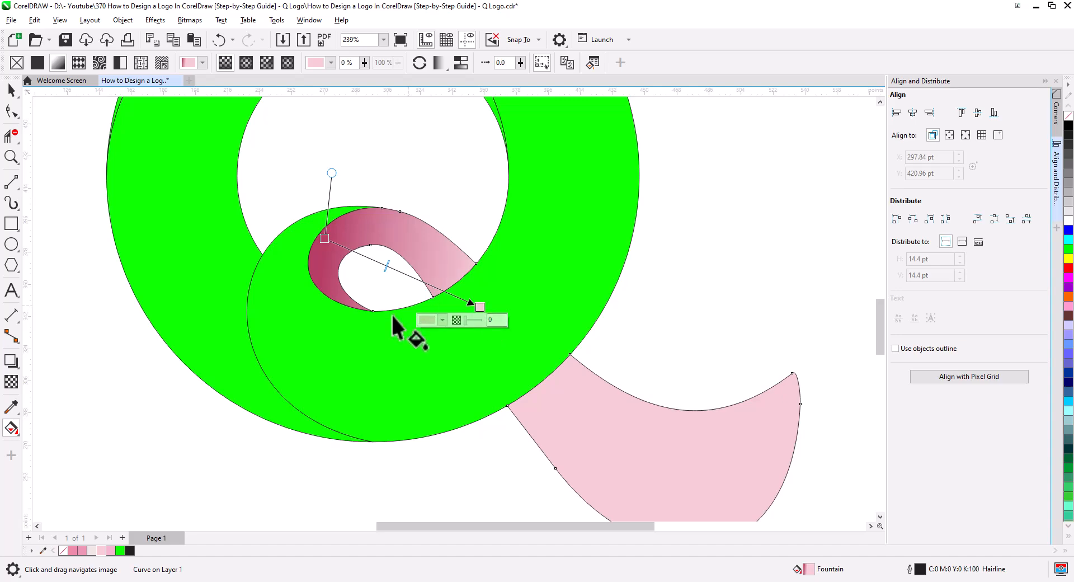
Step: Break the combined loop-and-tail curve apart so the loop and the tail are separate objects
left_click(10, 89)
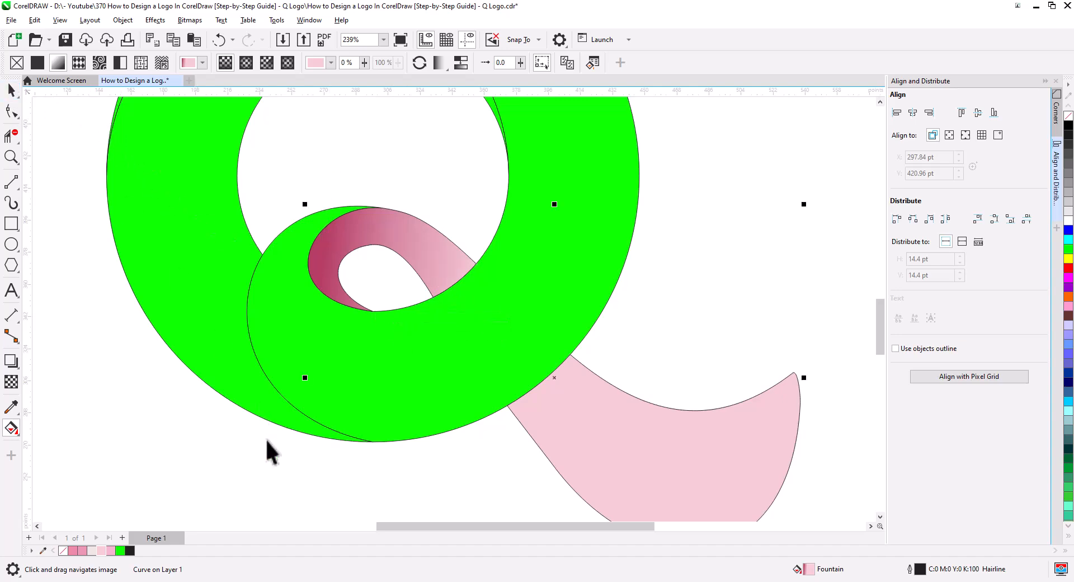
right_click(597, 443)
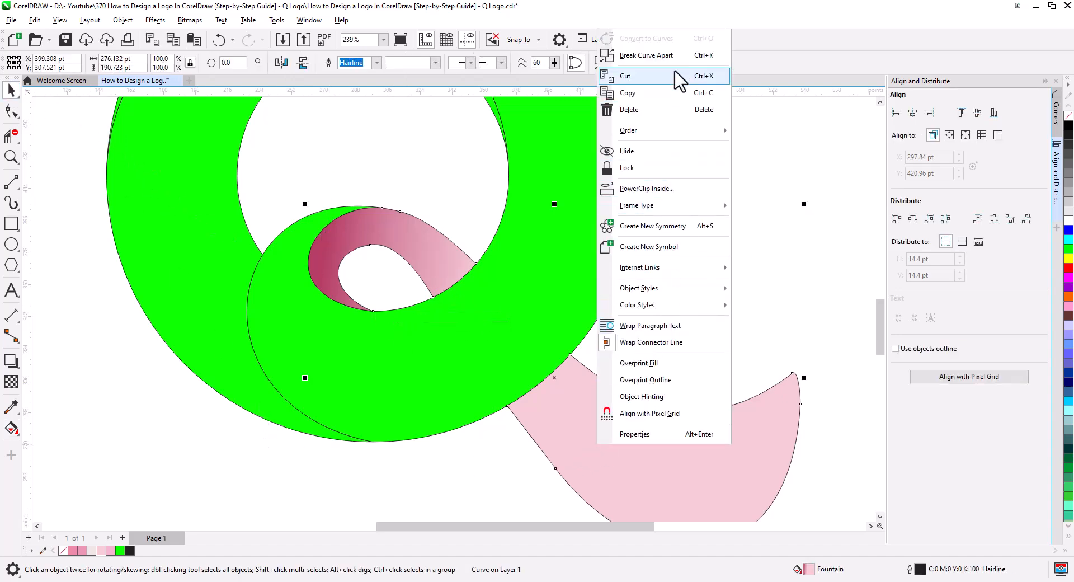
left_click(672, 56)
left_click(667, 311)
scroll(667, 311, "down", 1)
left_click_drag(678, 327, 593, 285)
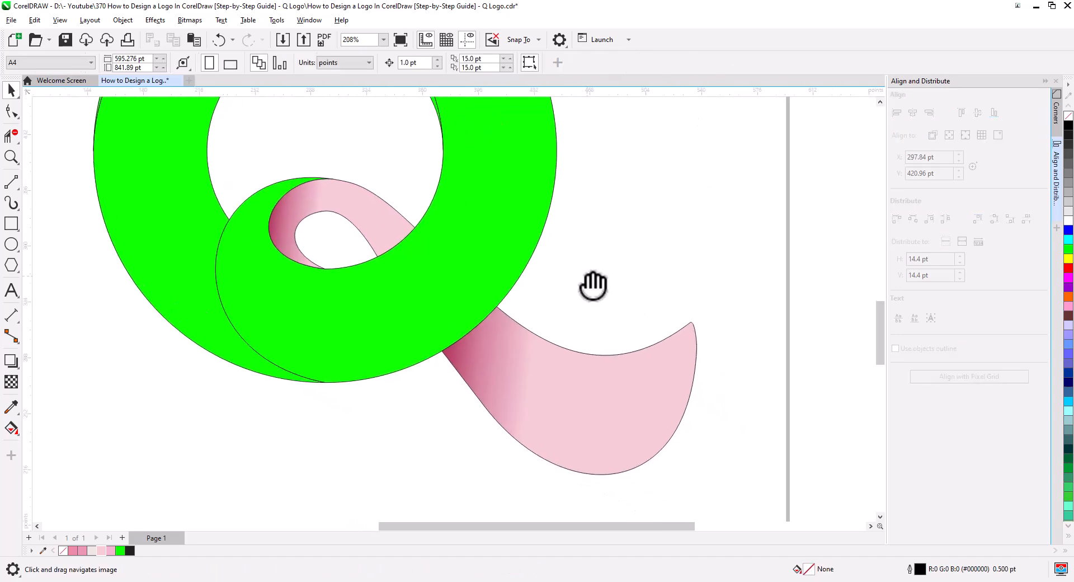
Step: Run the loop's gradient from its upper left edge to near its lower right end, and tilt the skew handle into the Q's inner opening
left_click(354, 200)
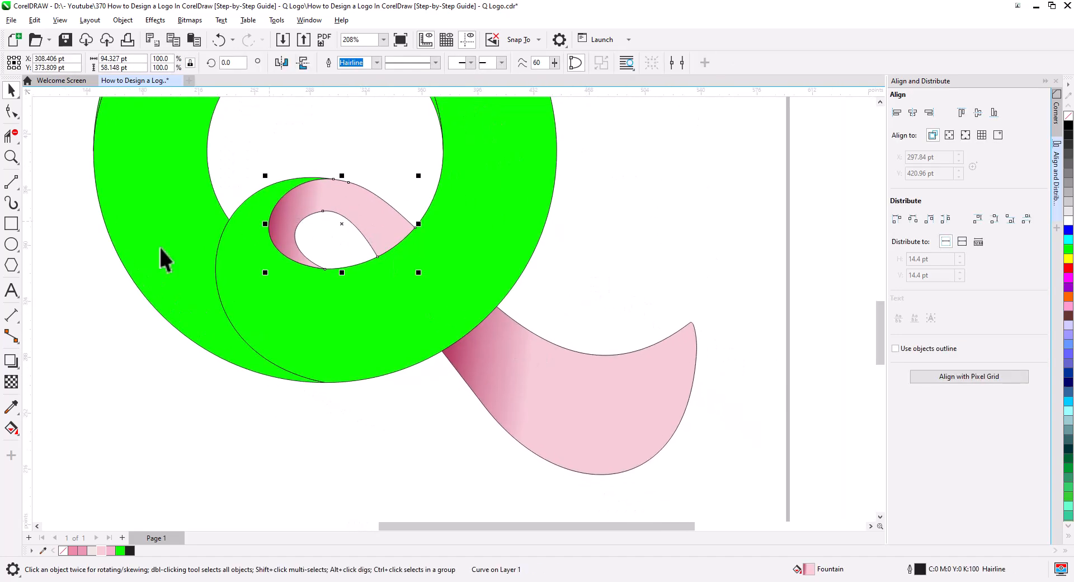
left_click(12, 430)
left_click_drag(275, 191, 378, 237)
left_click_drag(291, 155, 316, 135)
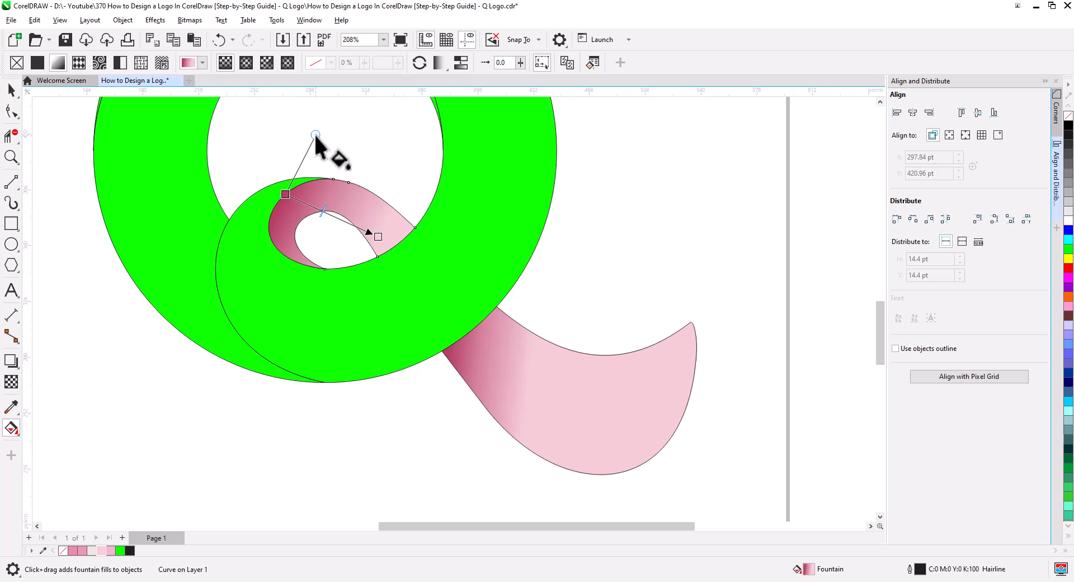
Step: Stretch the tail's gradient from just inside the ring's edge to the tail's middle, with the skew handle nearly vertical
left_click(524, 380)
left_click_drag(452, 325, 483, 342)
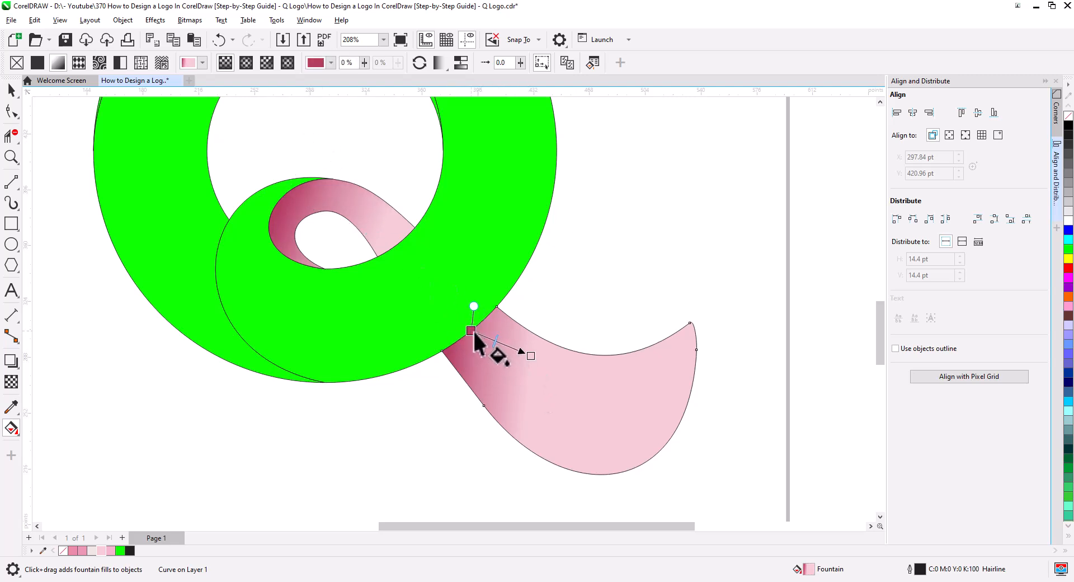
left_click_drag(474, 307, 491, 304)
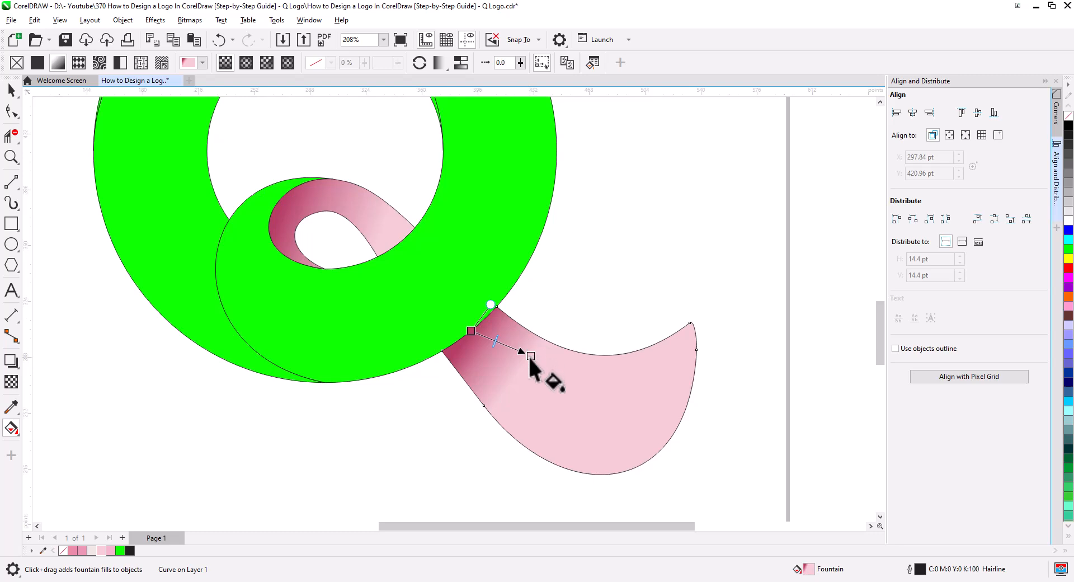
left_click_drag(531, 357, 608, 370)
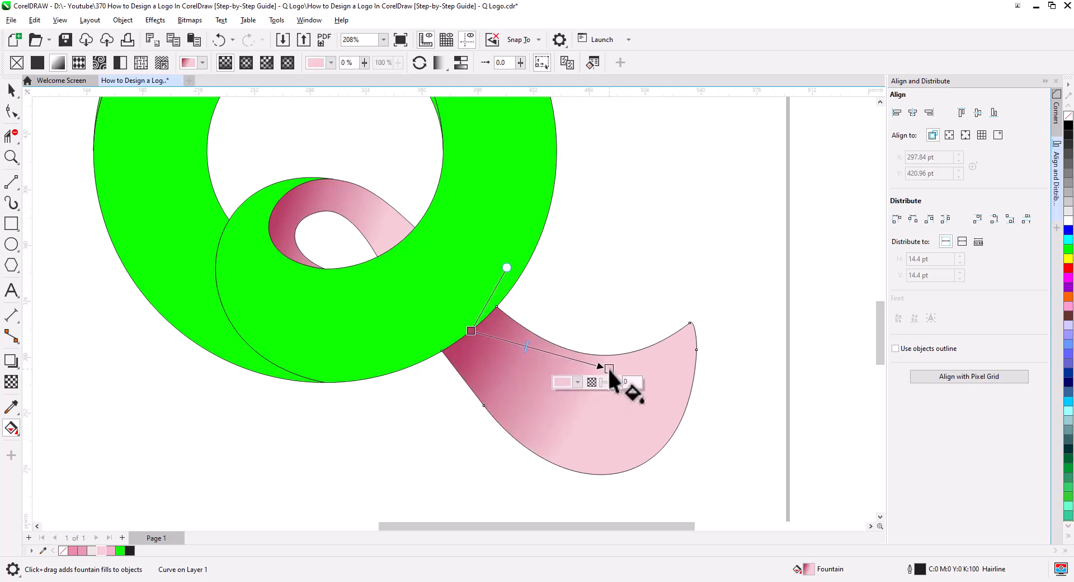
left_click_drag(507, 267, 458, 256)
left_click_drag(471, 330, 463, 327)
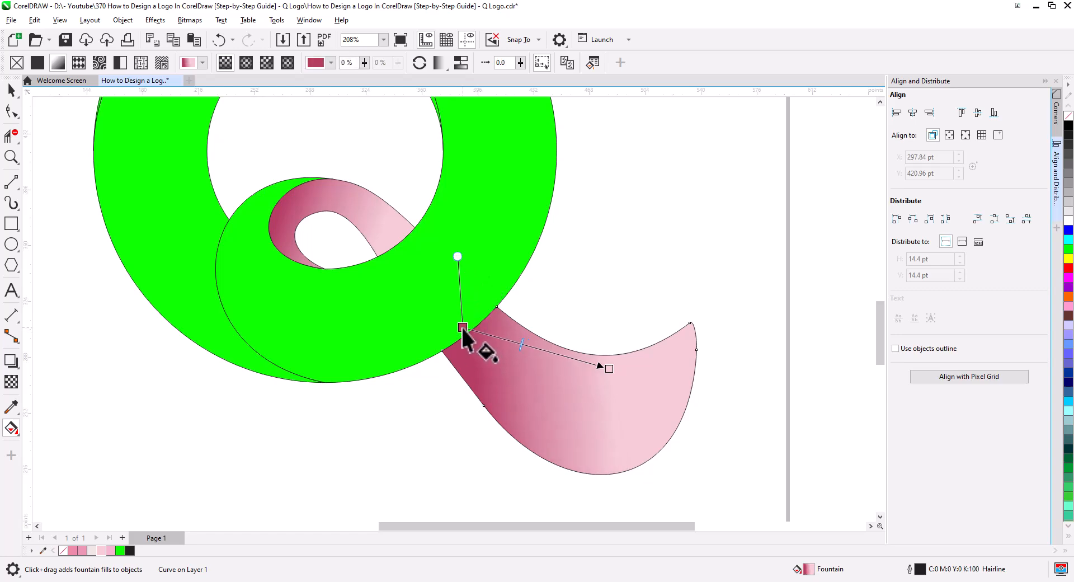
left_click(11, 90)
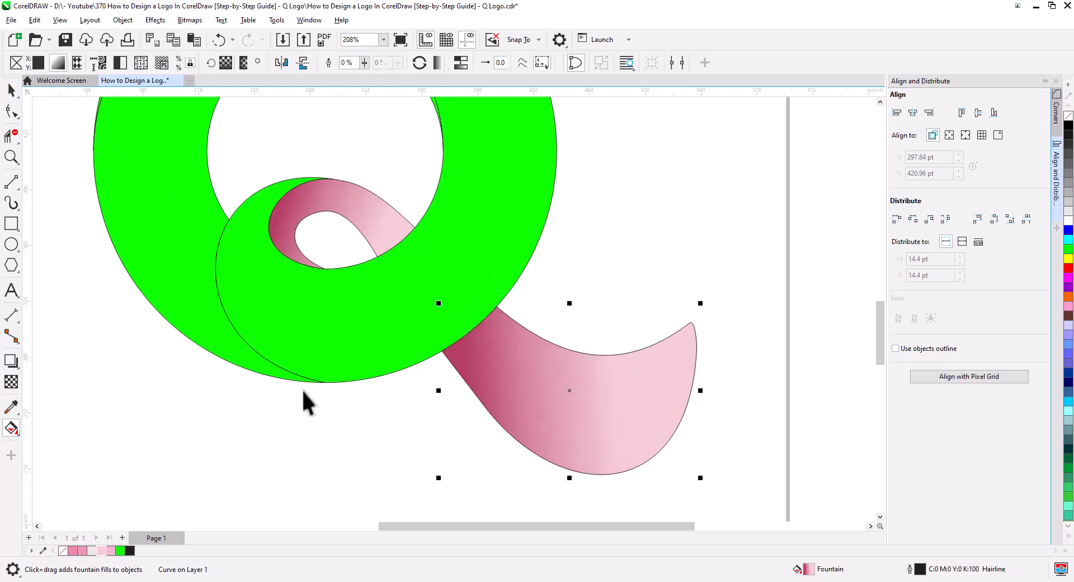
scroll(395, 448, "down", 3)
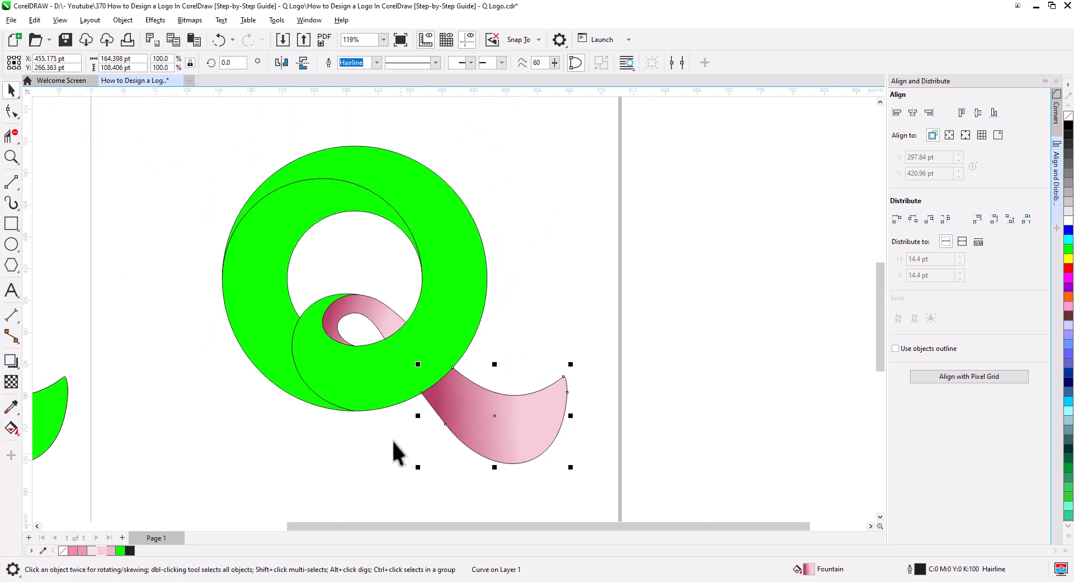
Step: Try a bottom-to-top linear gradient from green to white on the Q's left crescent
left_click(281, 315)
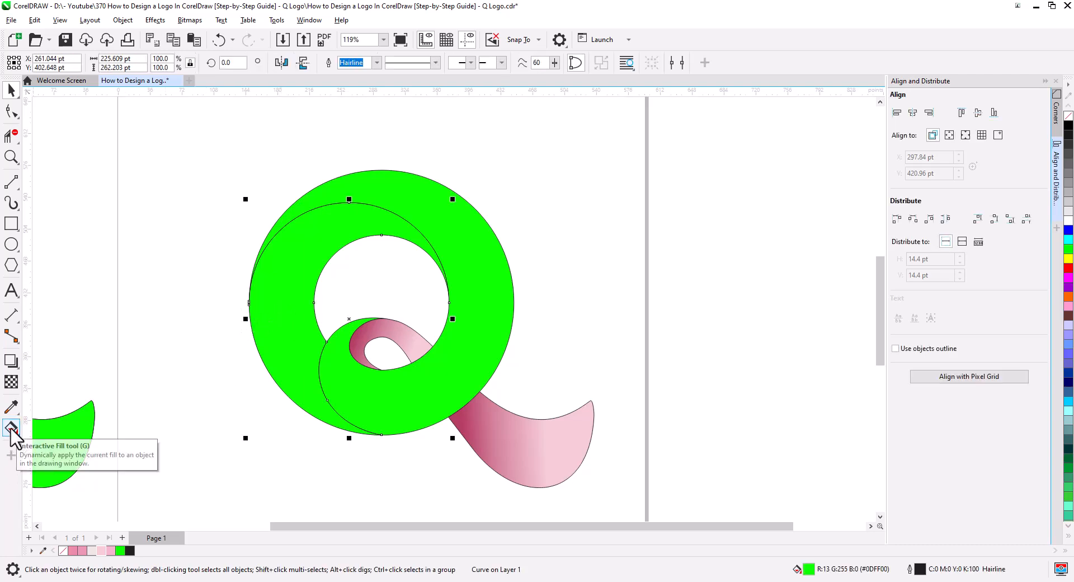
left_click(11, 184)
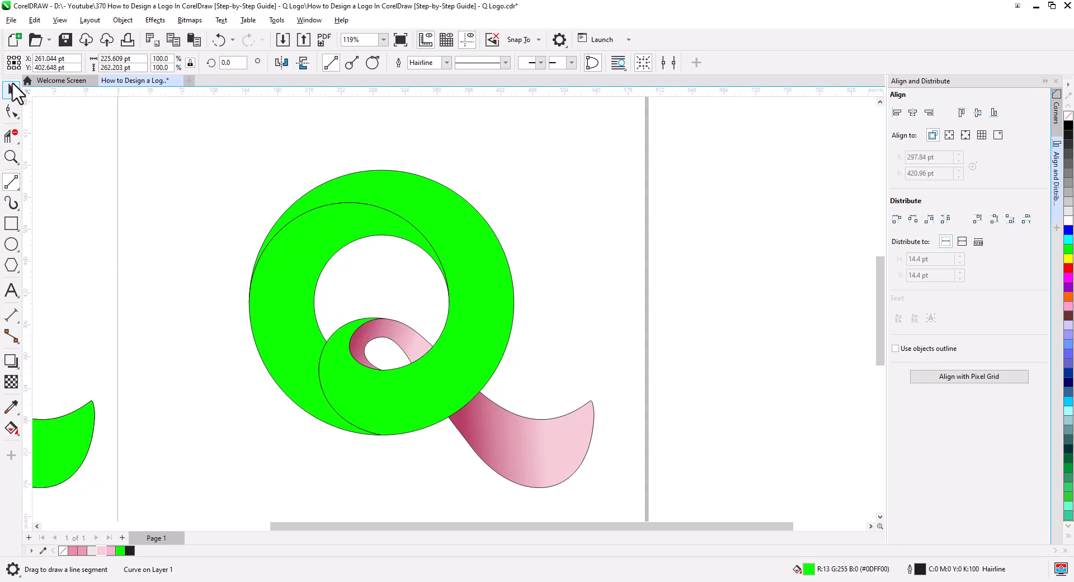
left_click(11, 88)
left_click(11, 428)
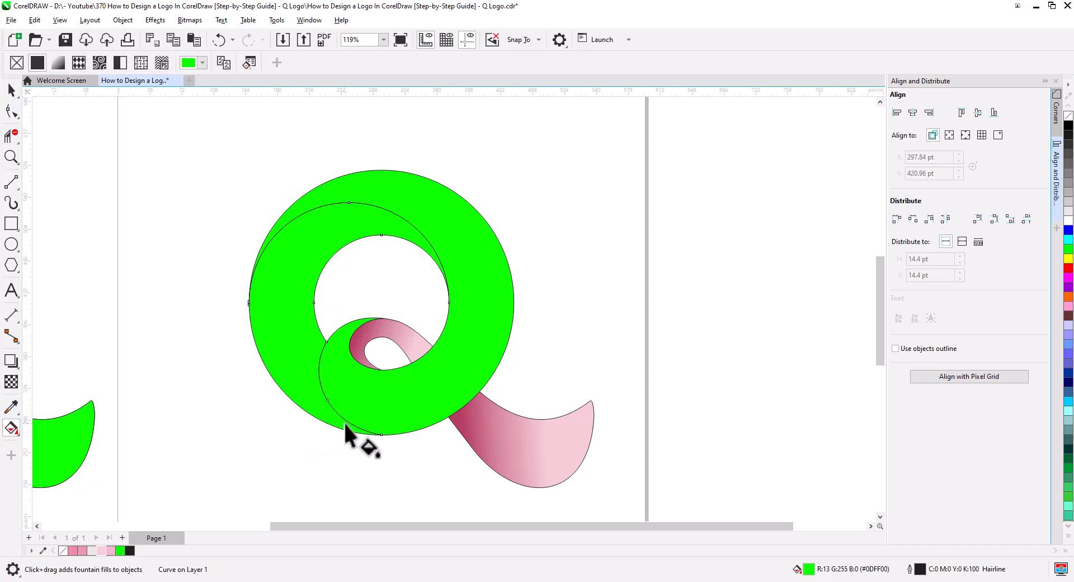
left_click_drag(347, 421, 336, 219)
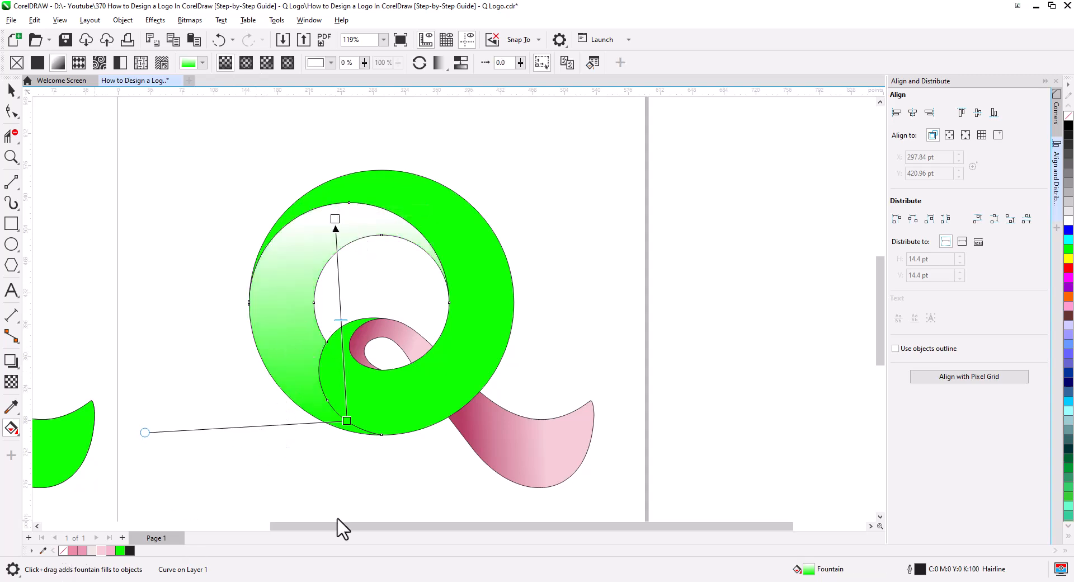
Step: Fill the left crescent with the dark rose (#B7476A) sampled from the loop's gradient
left_click(11, 407)
left_click(363, 345)
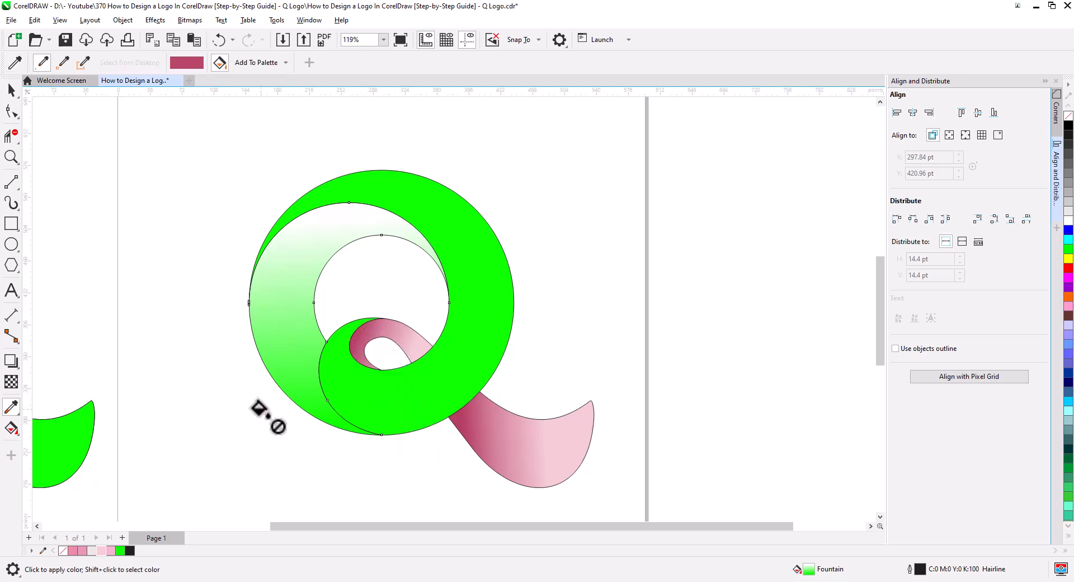
left_click(280, 254)
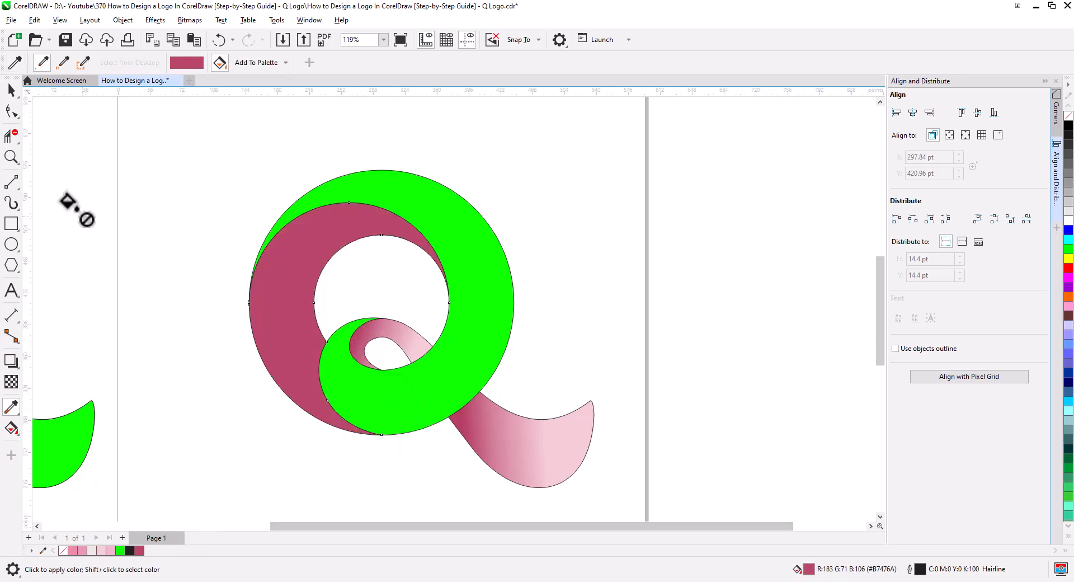
left_click(11, 91)
Step: Apply a bottom-to-top linear gradient to the left crescent with dark rose ends, a light pink middle stop and a pink stop on either side
left_click(11, 428)
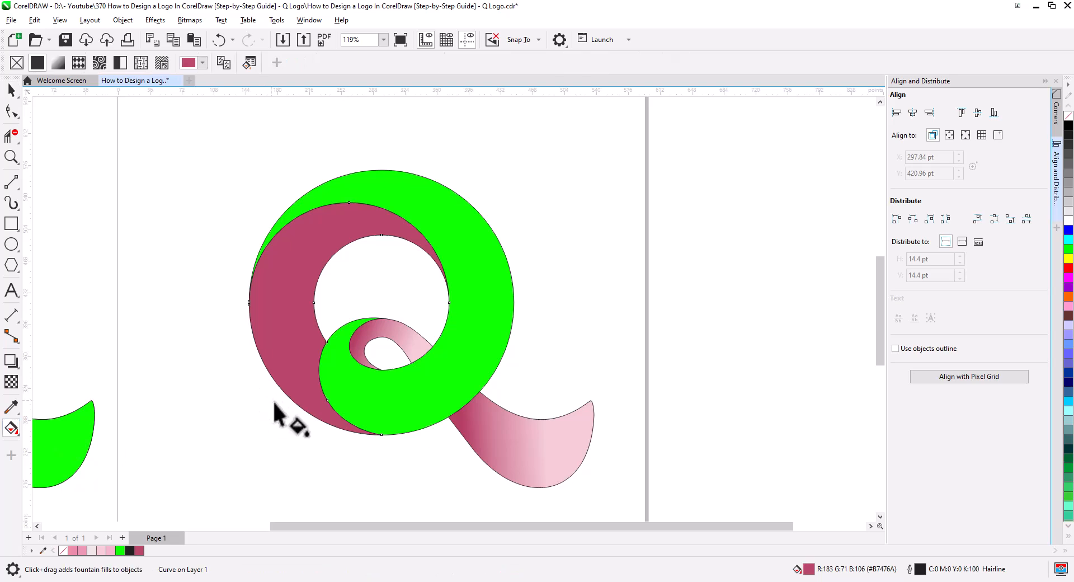
left_click_drag(324, 408, 351, 210)
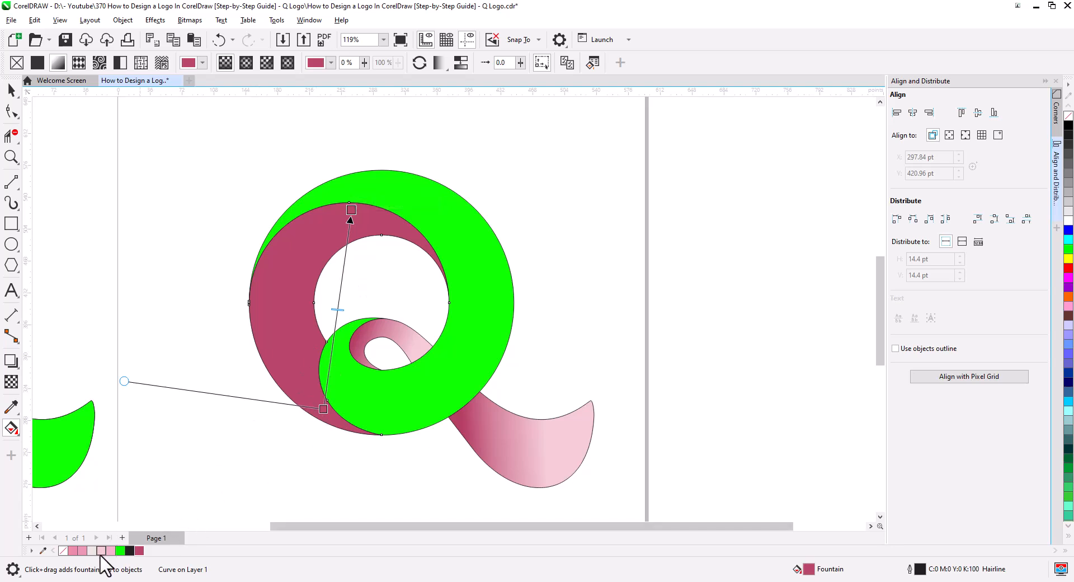
left_click_drag(101, 553, 275, 384)
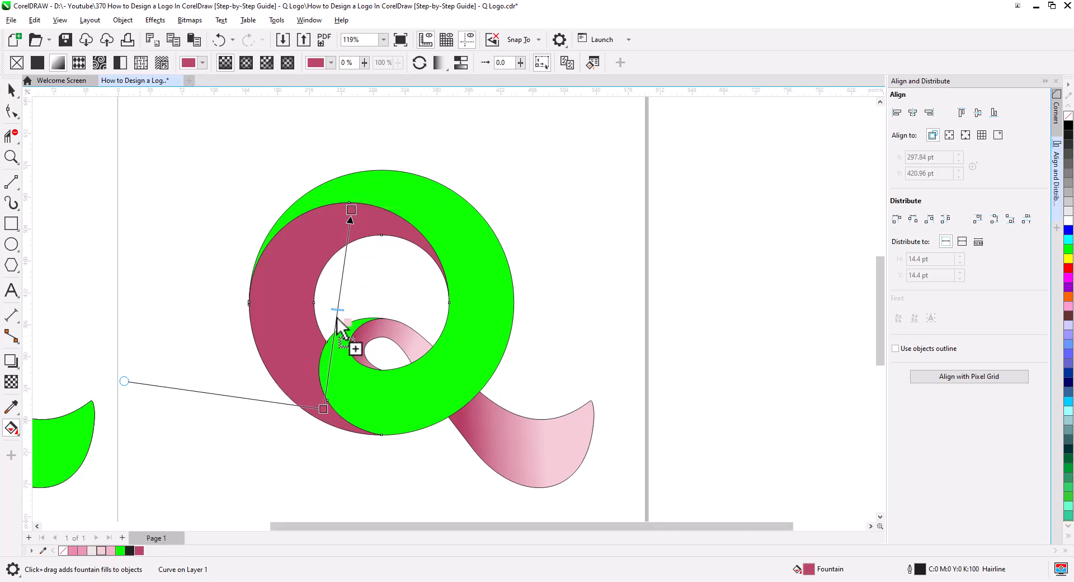
left_click_drag(338, 313, 336, 313)
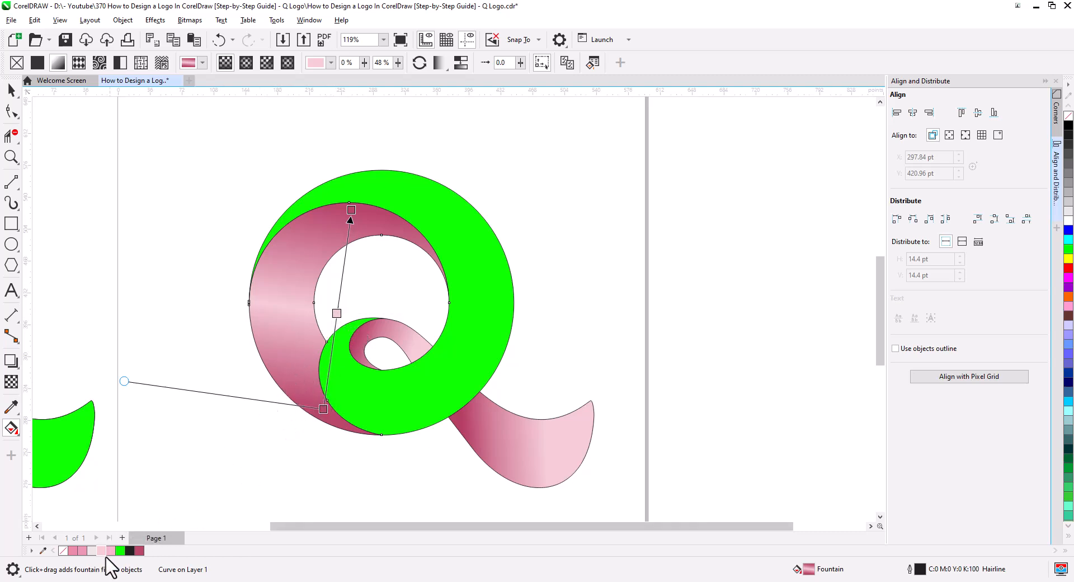
left_click_drag(125, 554, 331, 355)
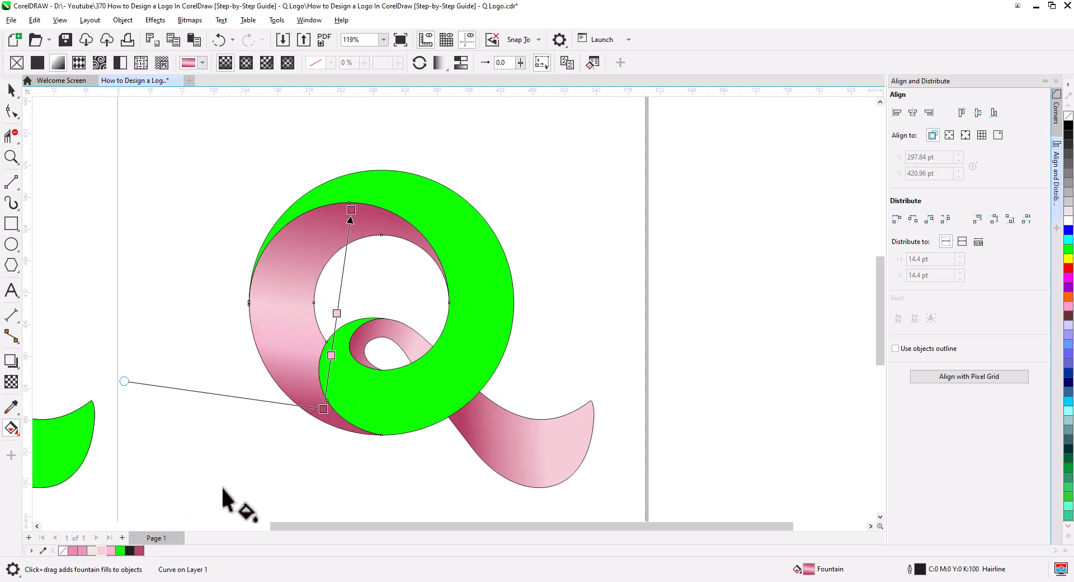
left_click_drag(338, 264, 347, 265)
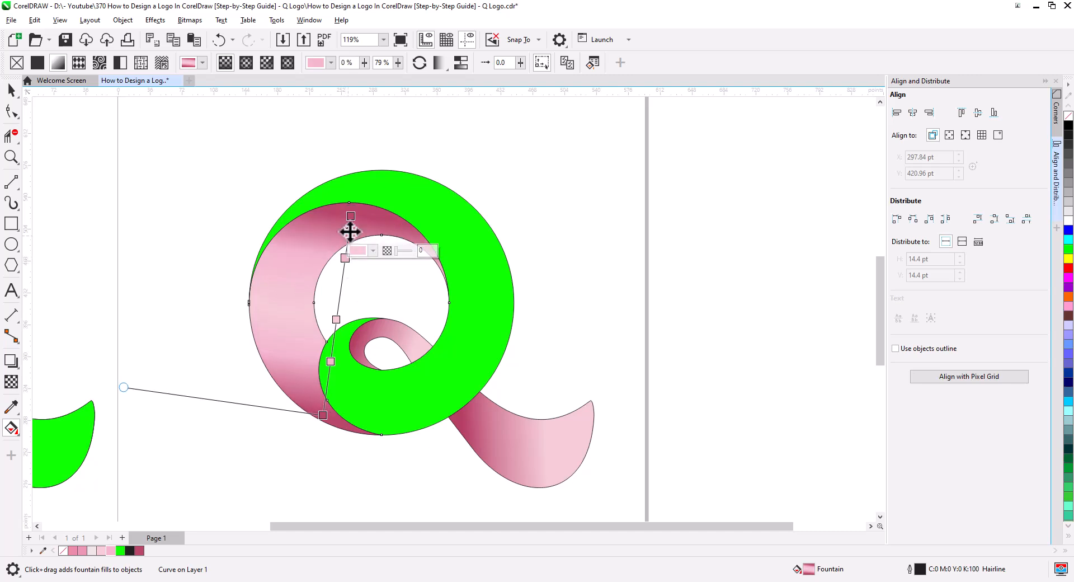
Step: Move the crescent gradient's end to its upper edge, place the upper pink stop at 79%, and tilt the skew handle downward
left_click_drag(352, 218, 357, 209)
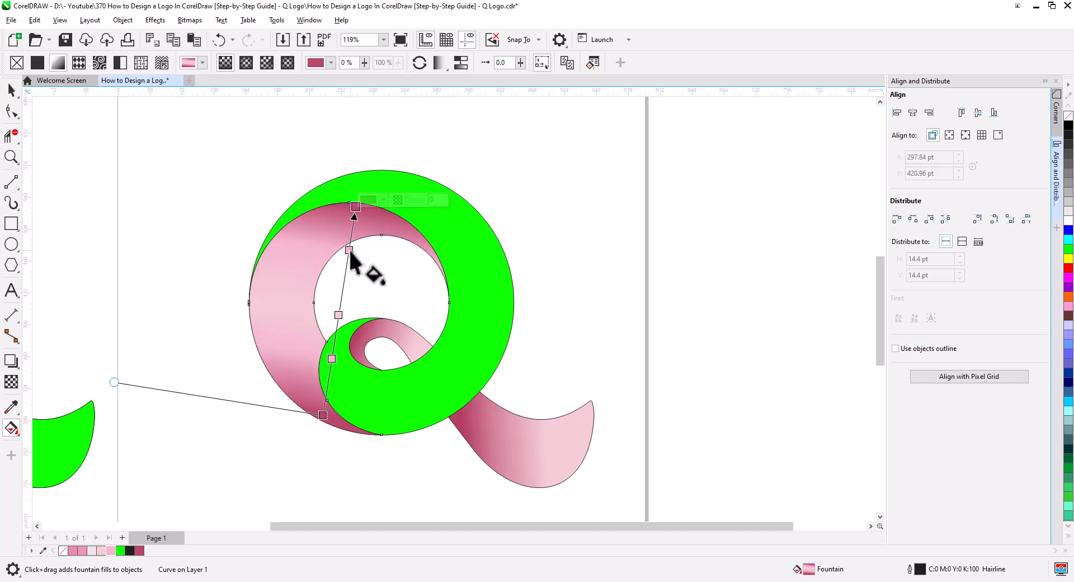
left_click_drag(349, 250, 347, 259)
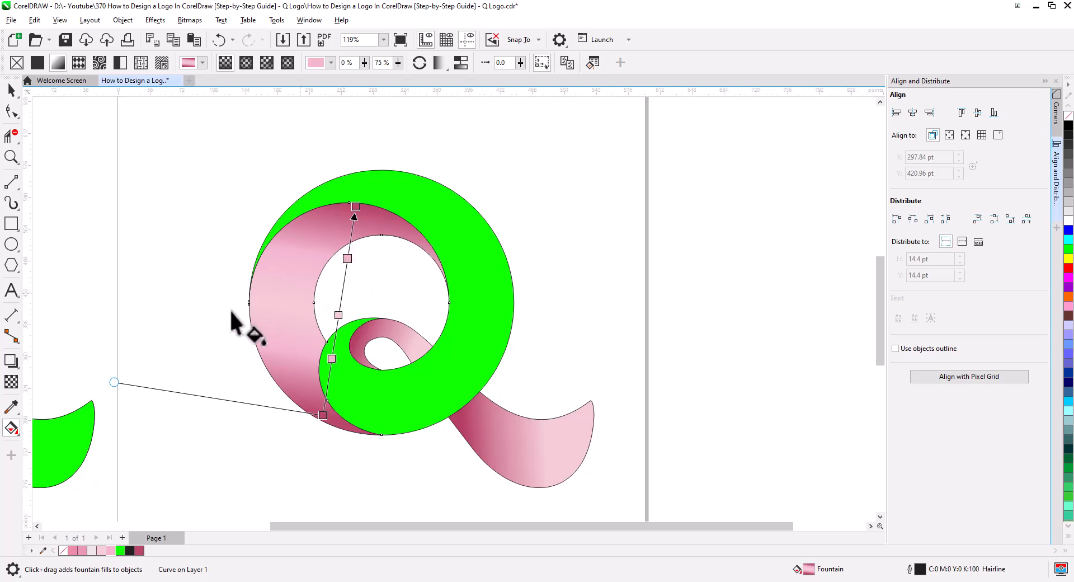
left_click_drag(113, 382, 137, 433)
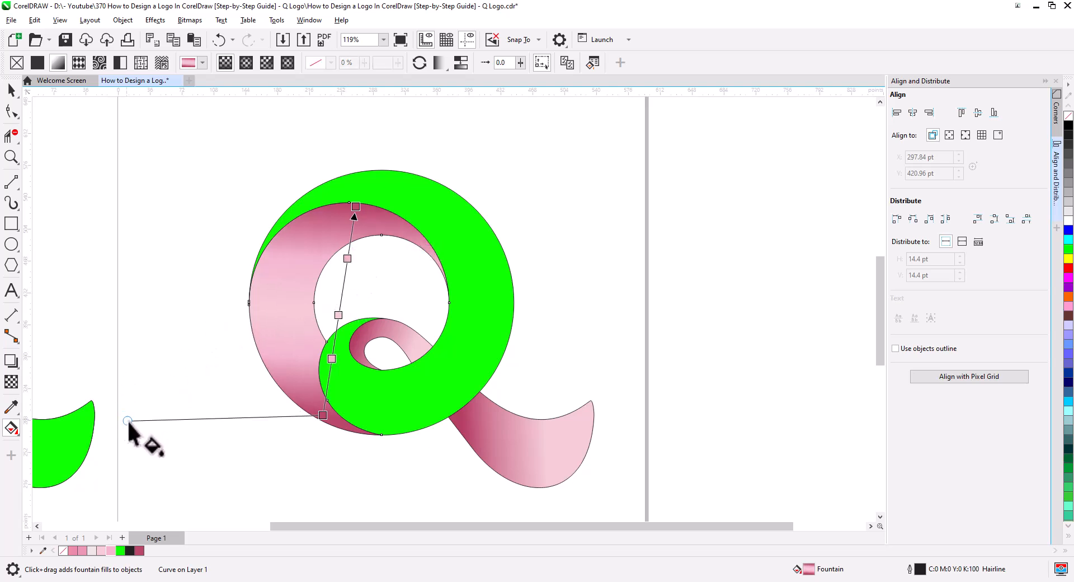
left_click_drag(347, 258, 353, 251)
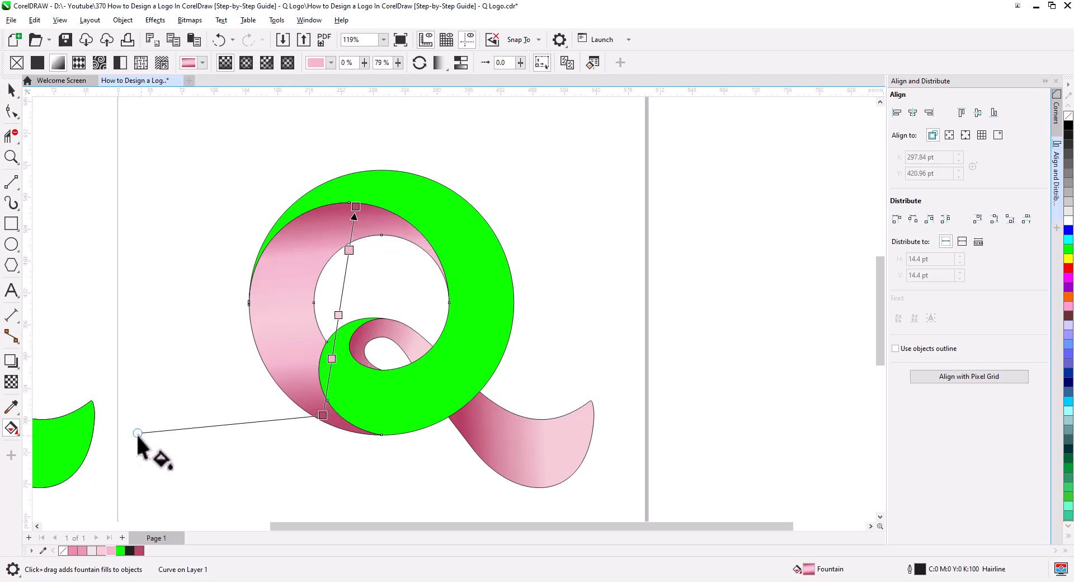
left_click_drag(138, 433, 138, 446)
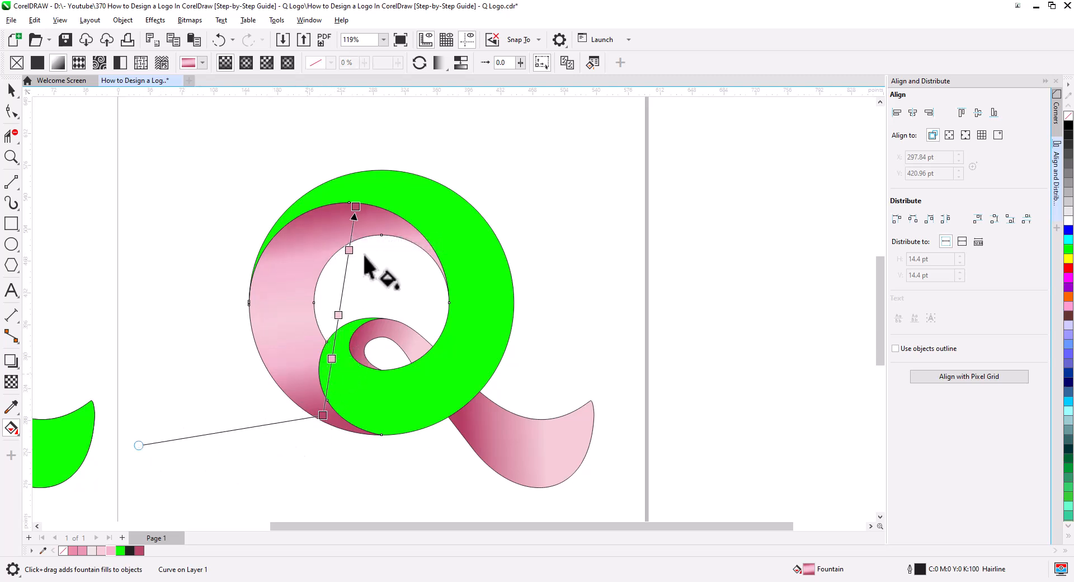
Step: Move the crescent gradient's end to the top edge of the Q's inner opening and raise the skew handle slightly
left_click_drag(356, 207, 398, 236)
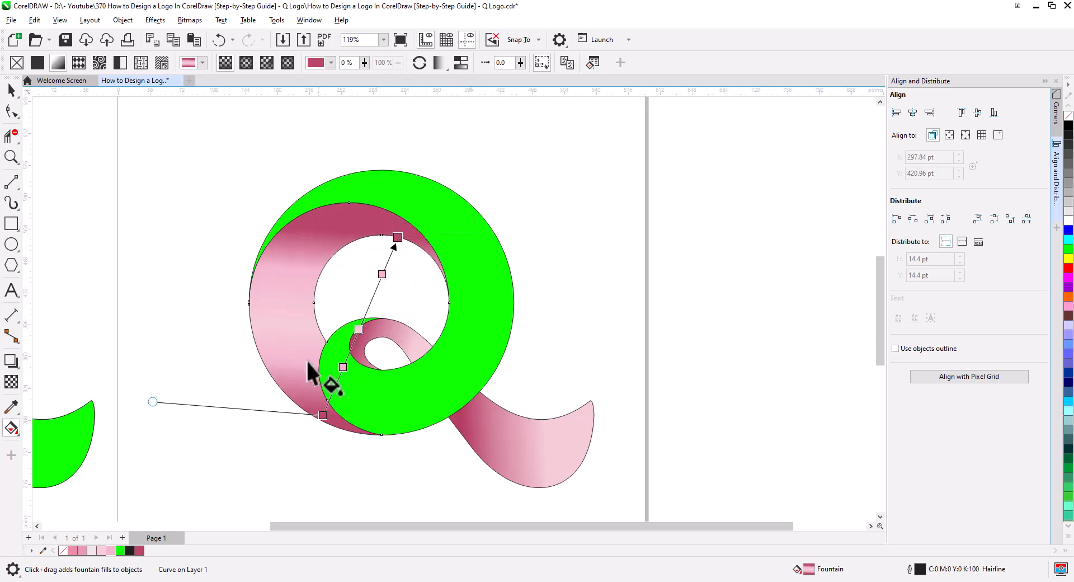
left_click_drag(152, 401, 158, 389)
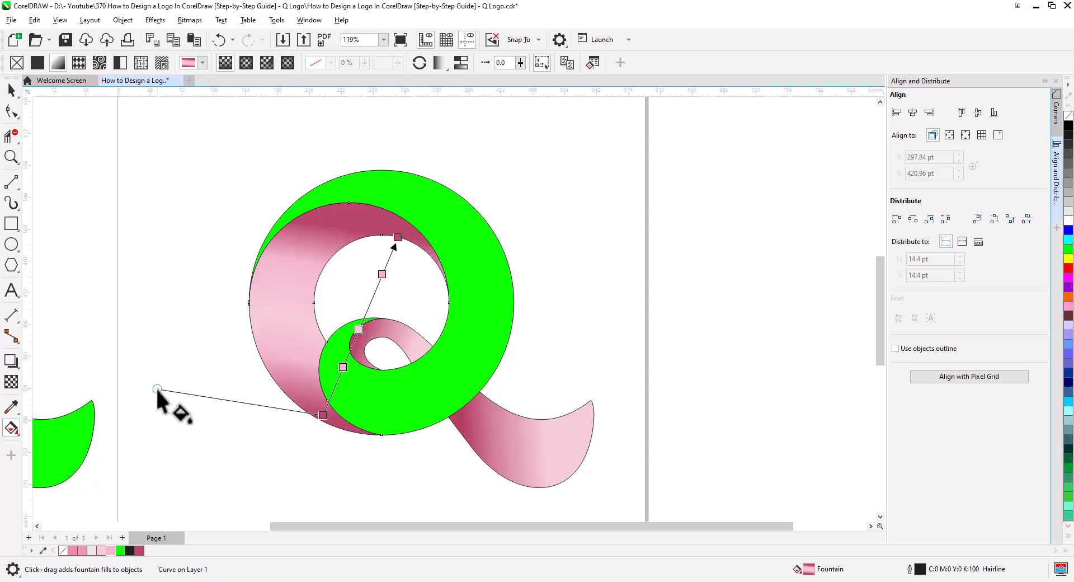
left_click(13, 90)
left_click(182, 271)
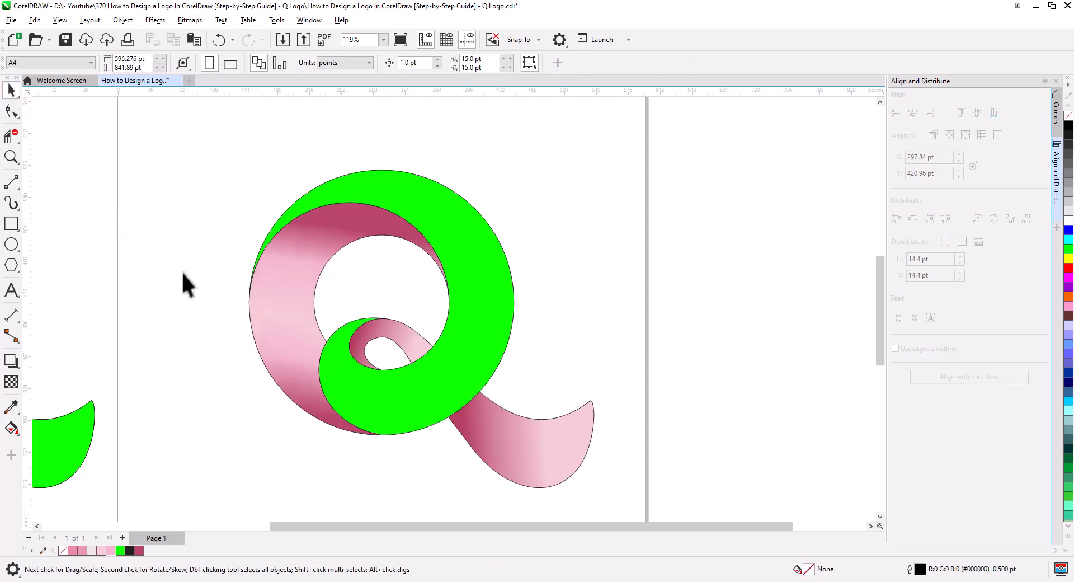
Step: Draw a slightly sloping straight line about 162 pt wide across the right side of the green ring
scroll(202, 294, "down", 2)
left_click_drag(224, 314, 328, 305)
scroll(431, 322, "up", 2)
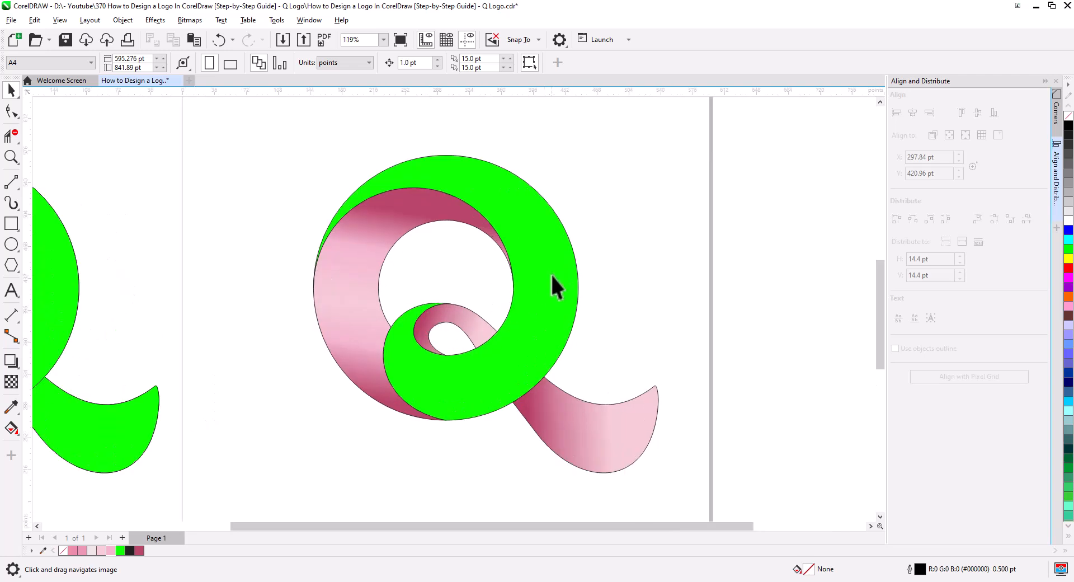
left_click(550, 274)
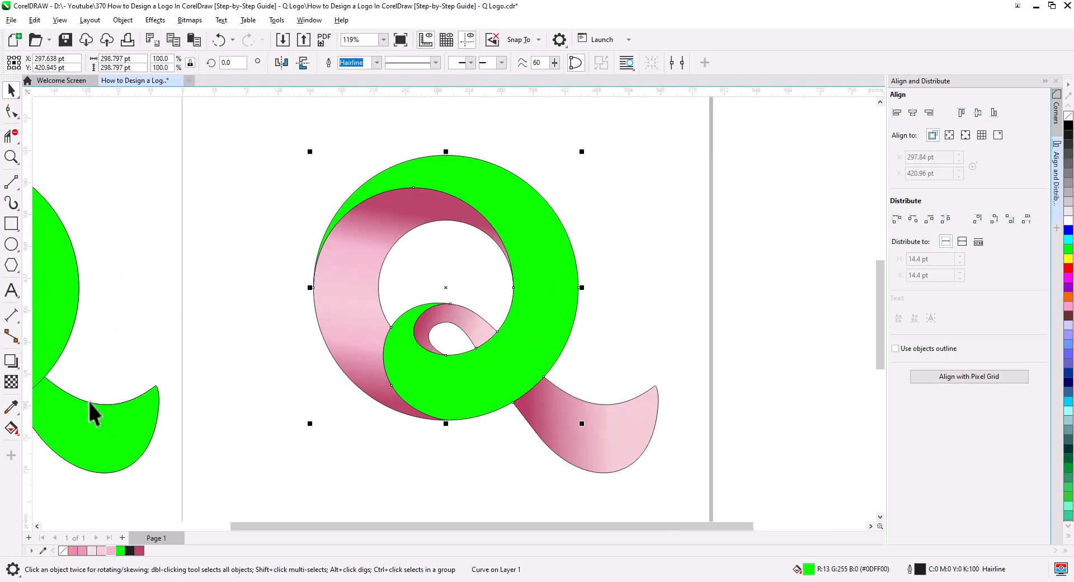
left_click(10, 430)
left_click(13, 90)
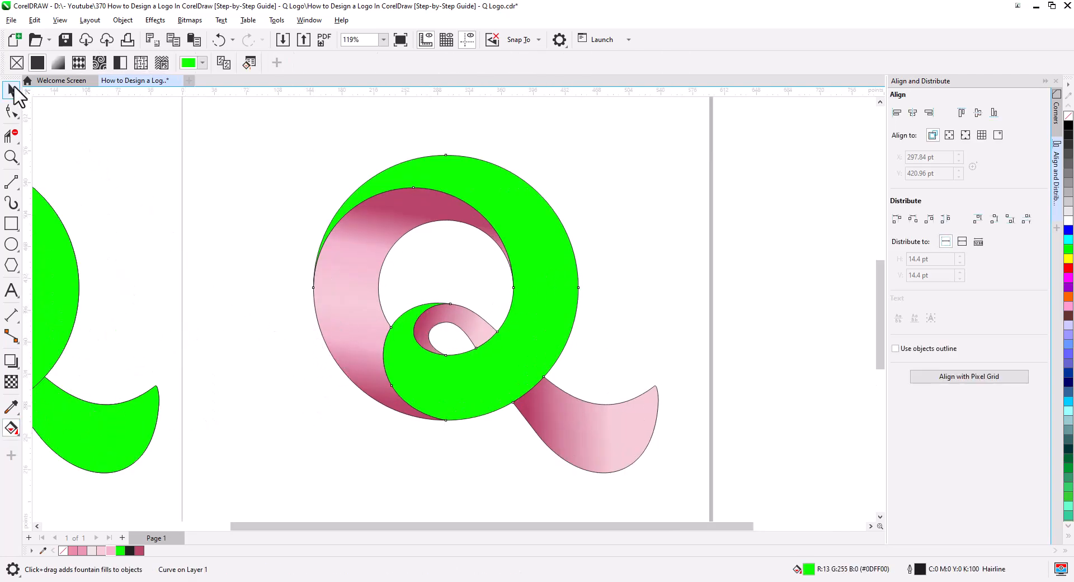
left_click(10, 183)
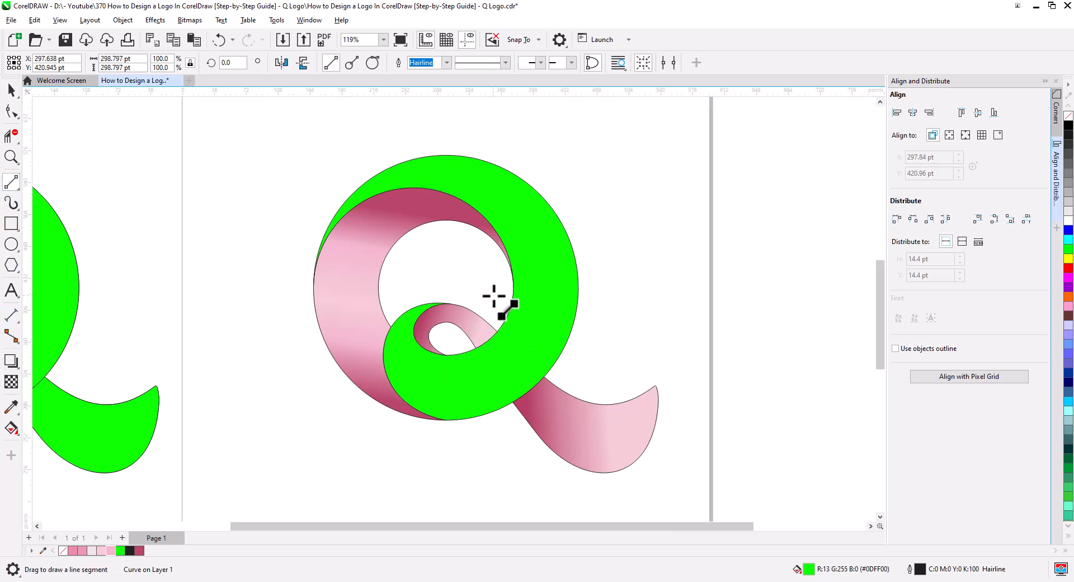
mouse_move(494, 296)
left_mouse_down()
mouse_move(647, 314)
mouse_move(636, 314)
left_mouse_up()
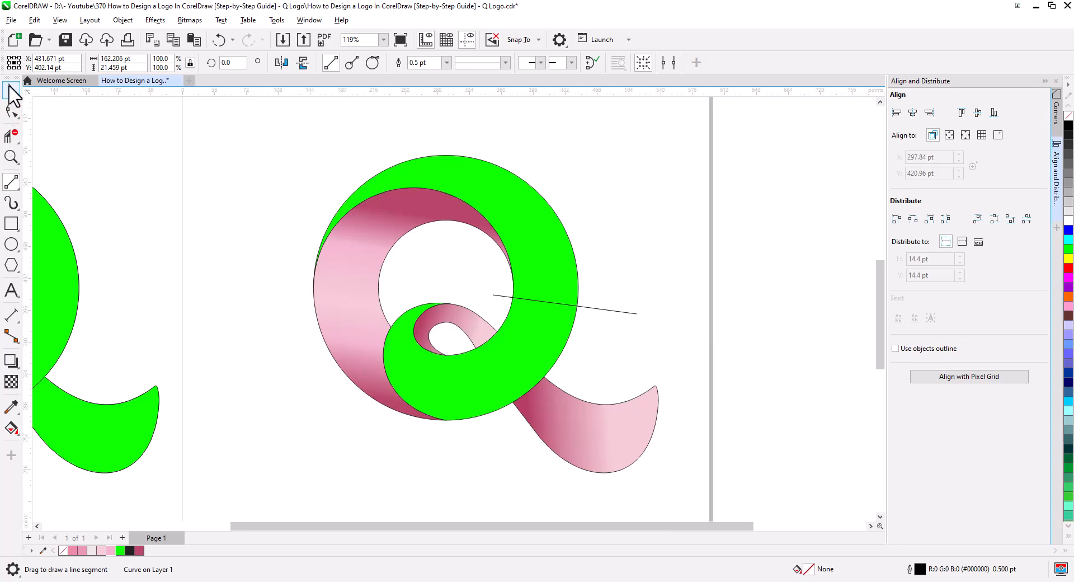
Step: Cut the green ring along the drawn line and break the curve apart into separate upper and lower pieces
left_click(12, 89)
left_click(540, 258, "shift")
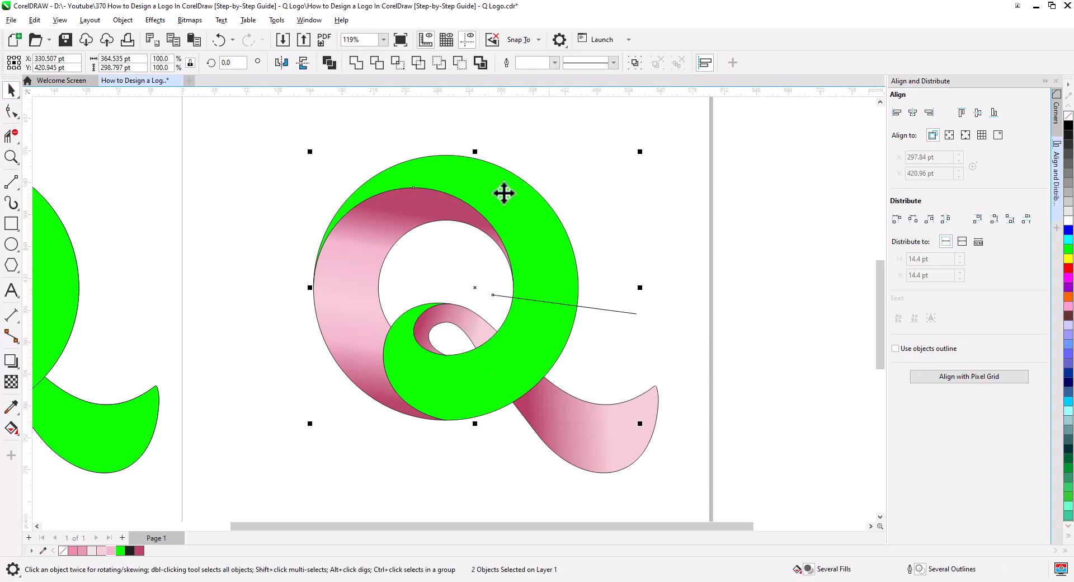
left_click(460, 62)
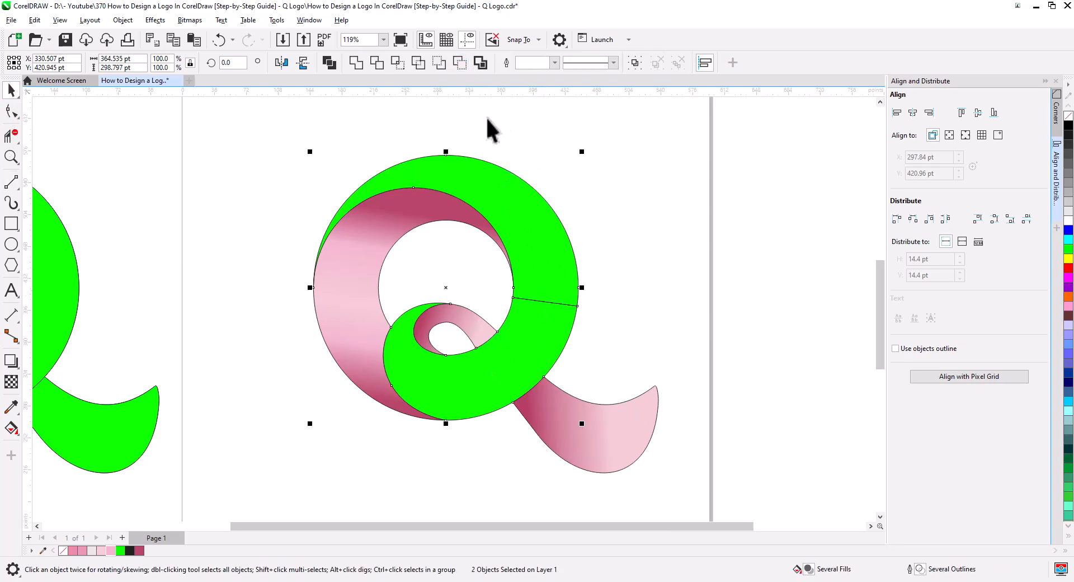
right_click(542, 248)
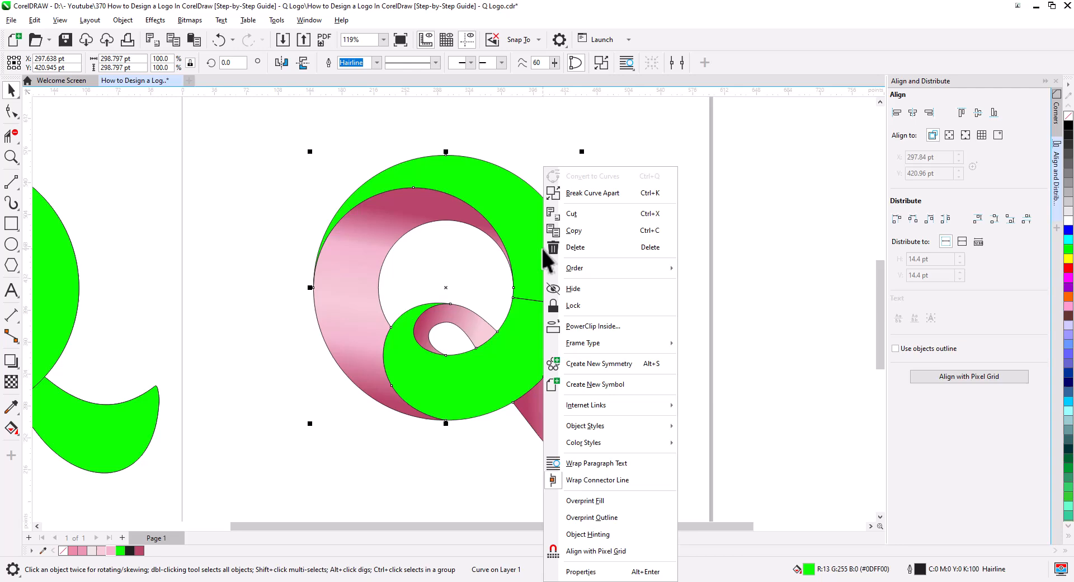
left_click(603, 194)
left_click(241, 452)
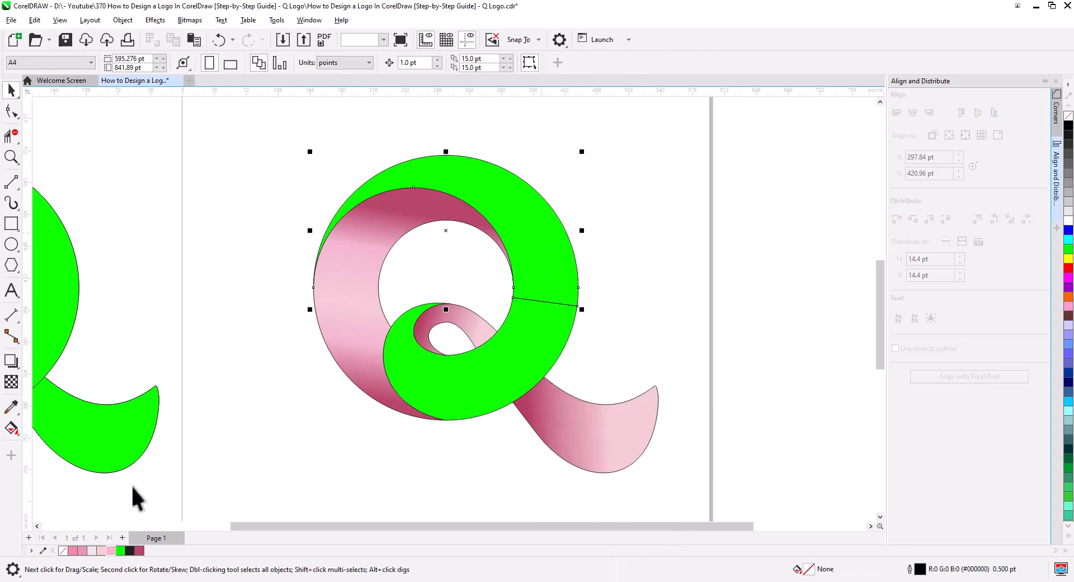
Step: Apply a skewed linear gradient to the ring's upper piece, from pink beyond its upper left to light pink at the cut
left_click(12, 429)
left_click_drag(334, 214, 536, 287)
left_click_drag(506, 231, 482, 331)
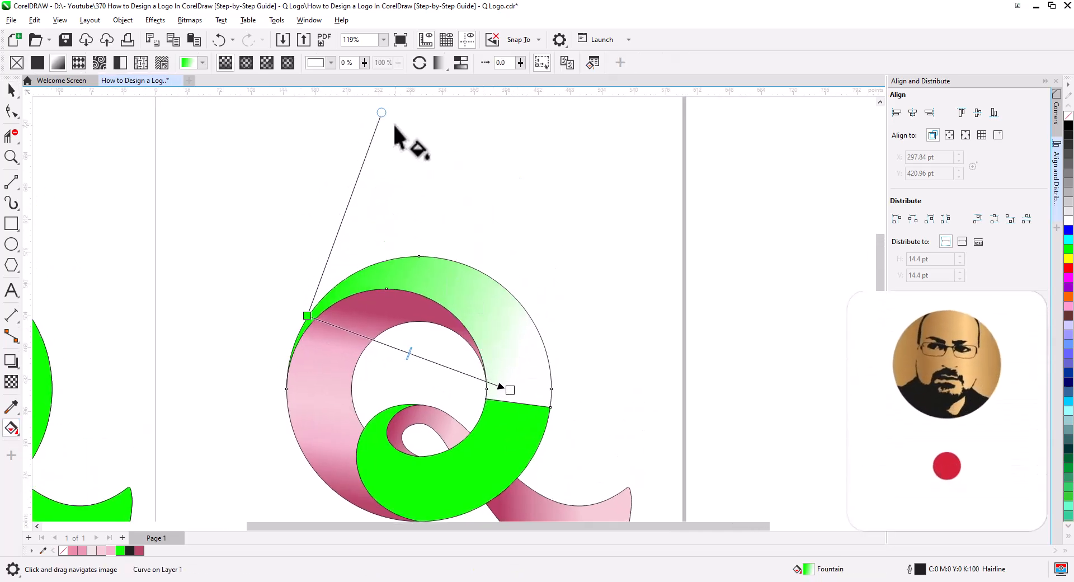
left_click_drag(381, 113, 499, 280)
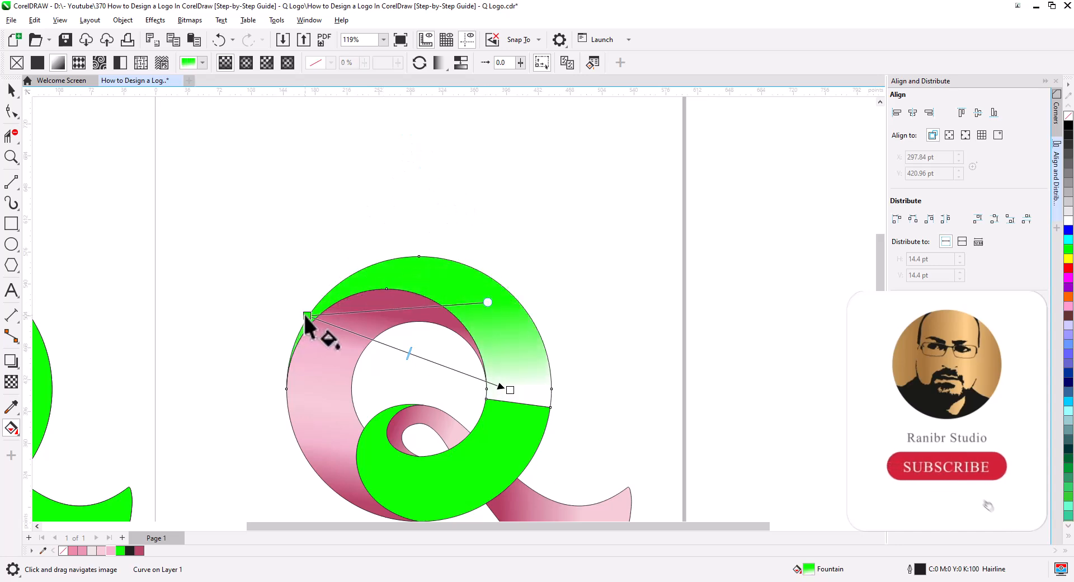
left_click_drag(307, 316, 280, 261)
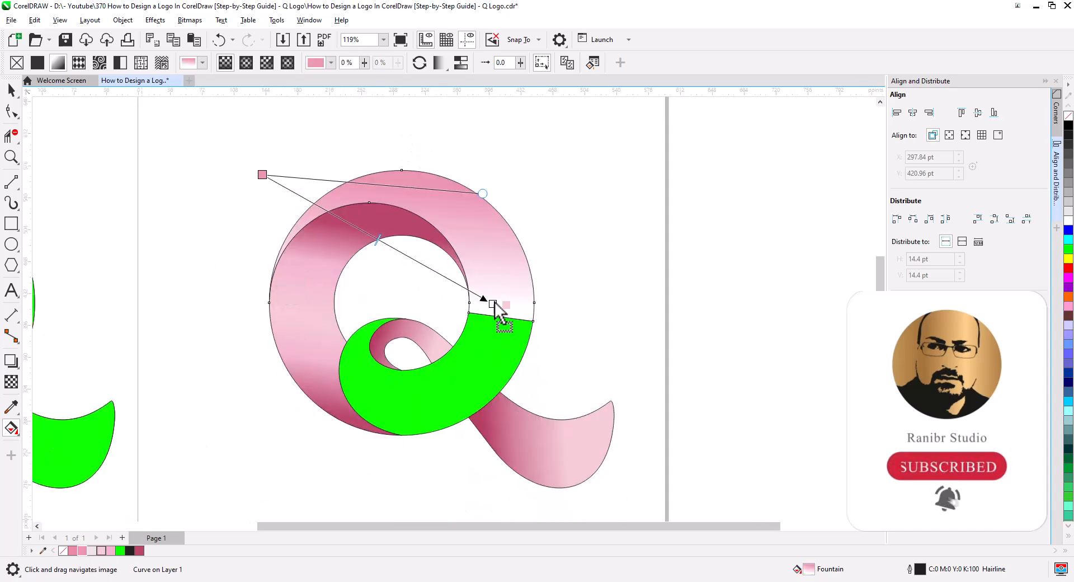
Step: Give the ring's lower piece a skewed gradient from the cut to the small loop, with light pink ends and a pink stop at 70%
left_click(504, 352)
left_click_drag(509, 318, 370, 351)
left_click_drag(101, 550, 371, 351)
left_click_drag(371, 351, 370, 344)
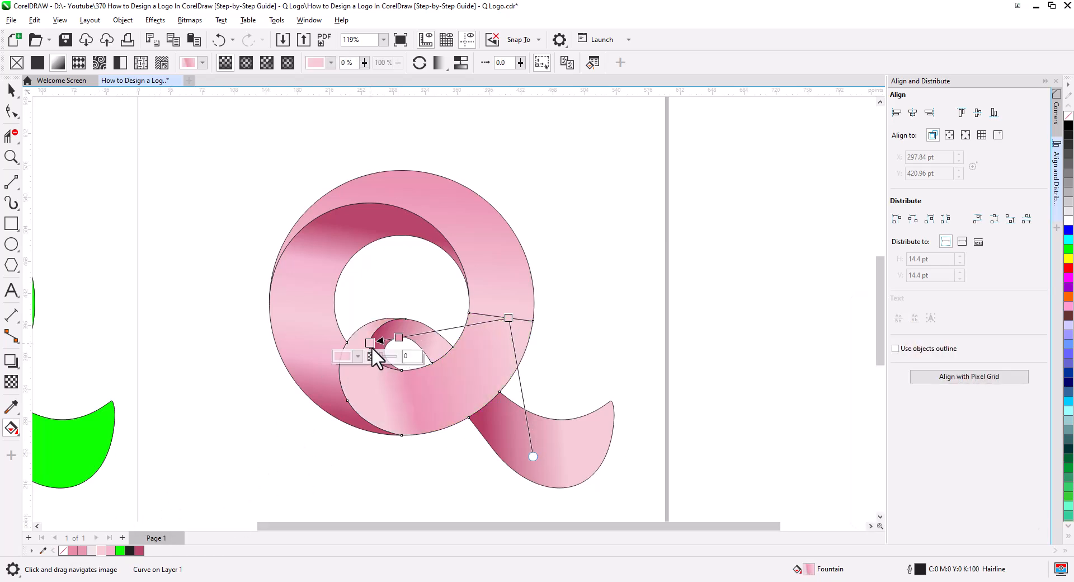
left_click_drag(532, 455, 570, 454)
left_click_drag(399, 337, 415, 335)
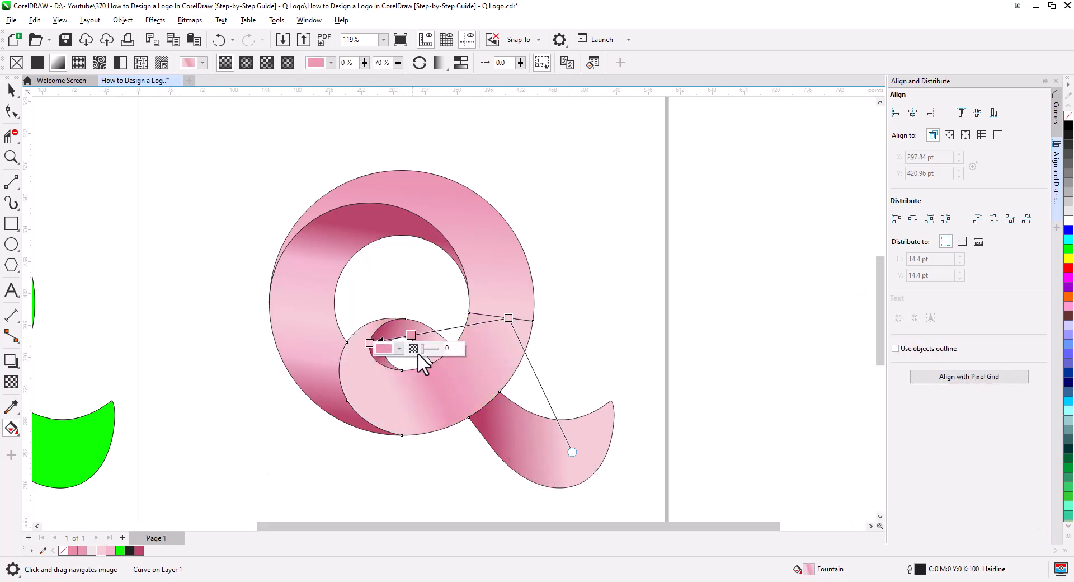
Step: Recolour the loop end of the lower piece's gradient so it runs from light pink at the cut to a stronger pink
left_click(399, 348)
left_click(412, 338)
left_click_drag(111, 551, 370, 343)
key("ctrl+z")
left_click(11, 90)
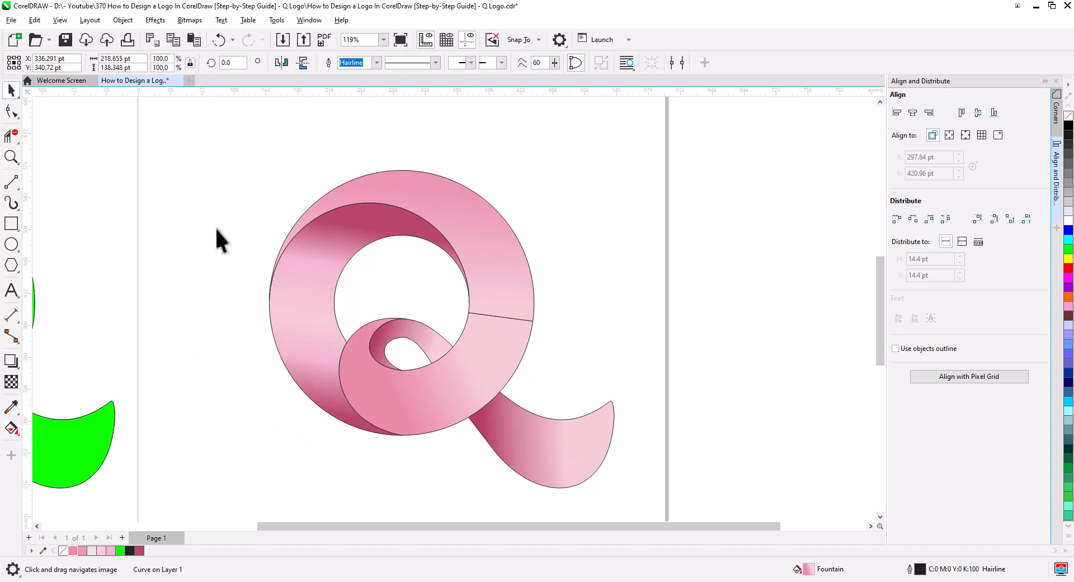
Step: Remove the outlines from all shapes of the pink Q
left_click_drag(215, 147, 660, 504)
right_click(1067, 116)
left_click(708, 351)
Step: Recolour the left crescent's intermediate gradient stops with deeper pinks and shift the gradient's upper end slightly to the right
left_click_drag(573, 372, 614, 375)
left_click(352, 391)
left_click(11, 428)
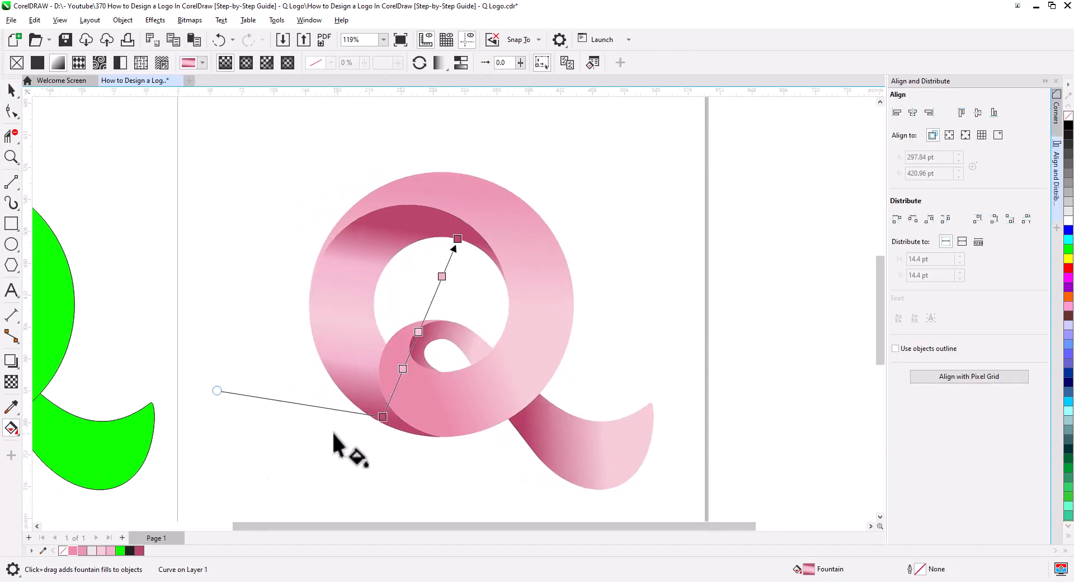
left_click_drag(83, 551, 402, 369)
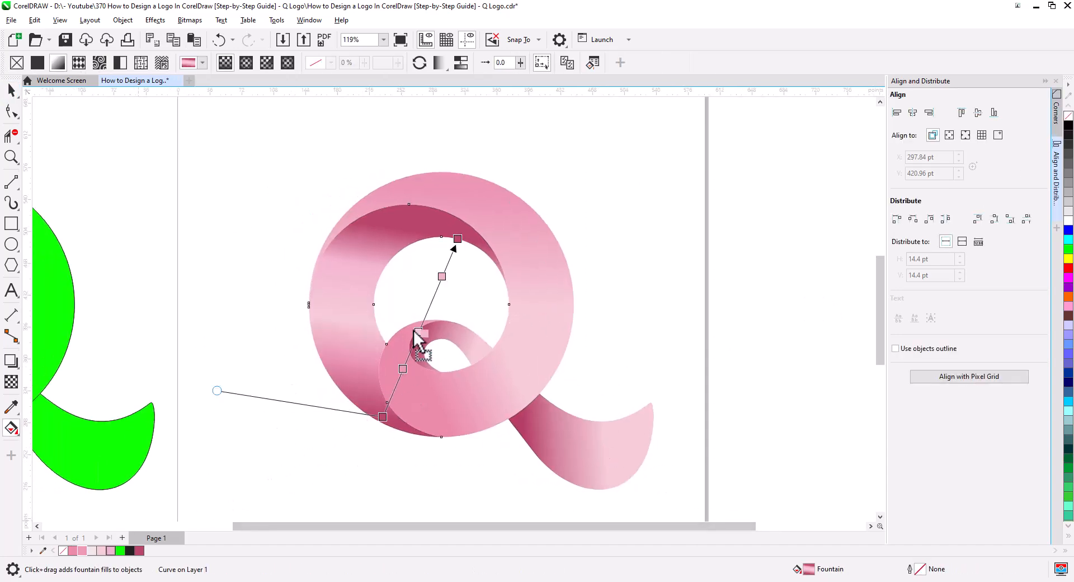
left_click_drag(413, 330, 418, 332)
left_click_drag(82, 551, 442, 277)
left_click_drag(457, 239, 471, 237)
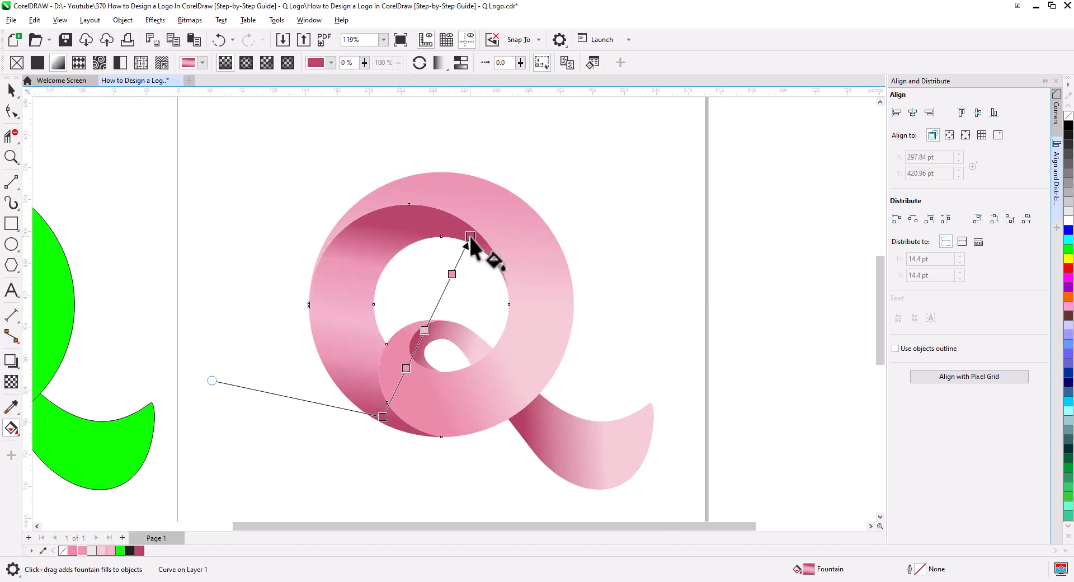
key("space")
left_click(111, 207)
Step: Overlay a black copy of the left crescent and fade it with a linear transparency so only its lower tip stays dark
scroll(513, 293, "down", 1)
left_click_drag(479, 400, 478, 413)
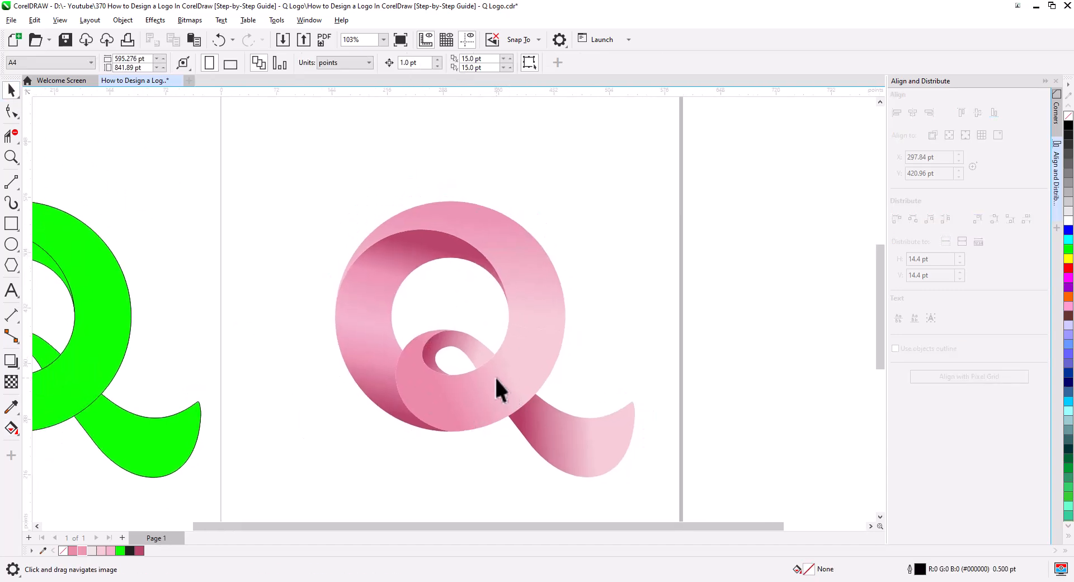
scroll(496, 378, "down", 1)
left_click(377, 381)
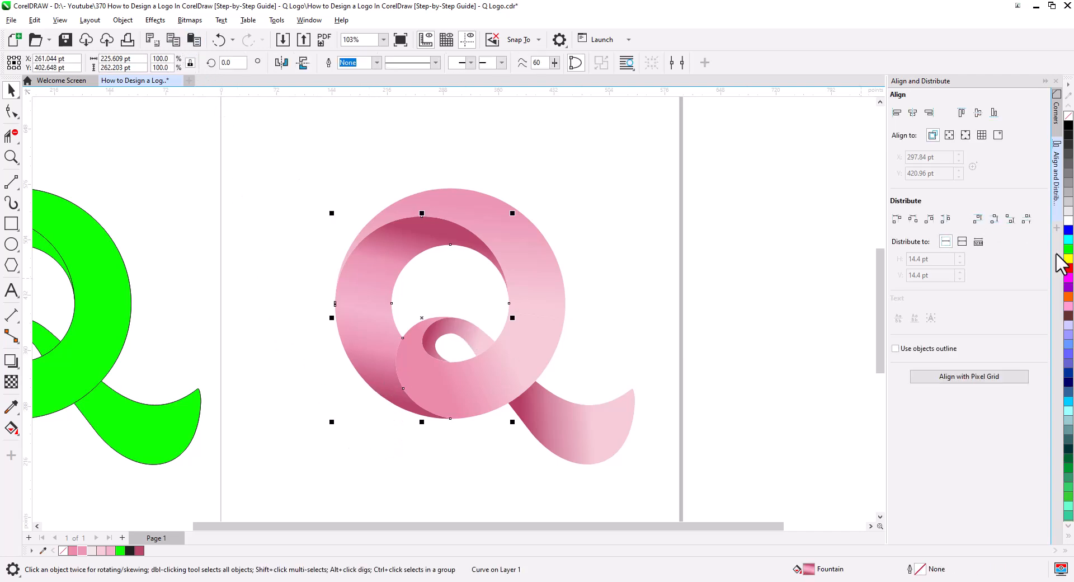
left_click(1068, 125)
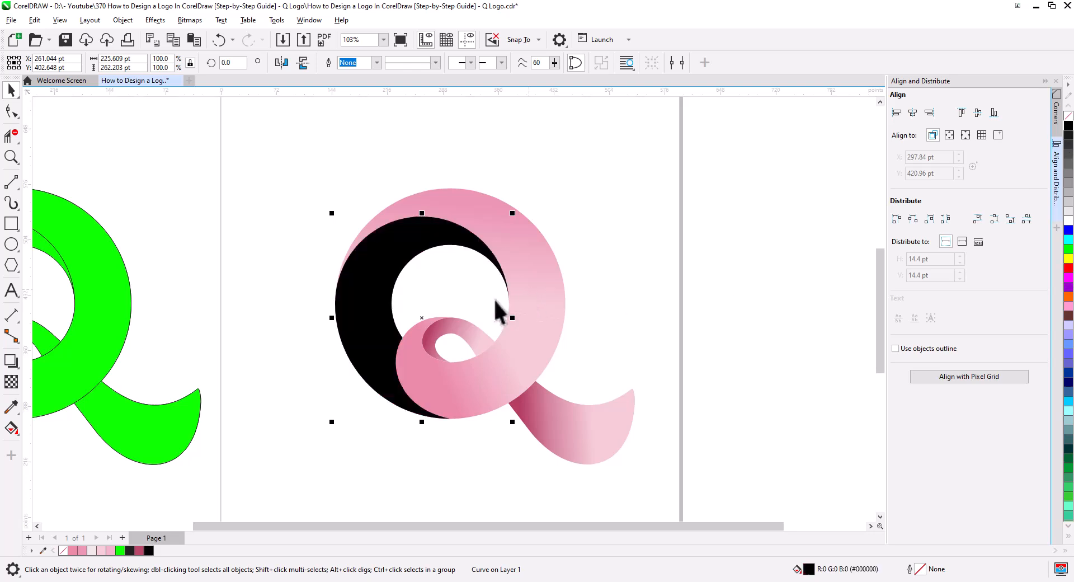
left_click(11, 382)
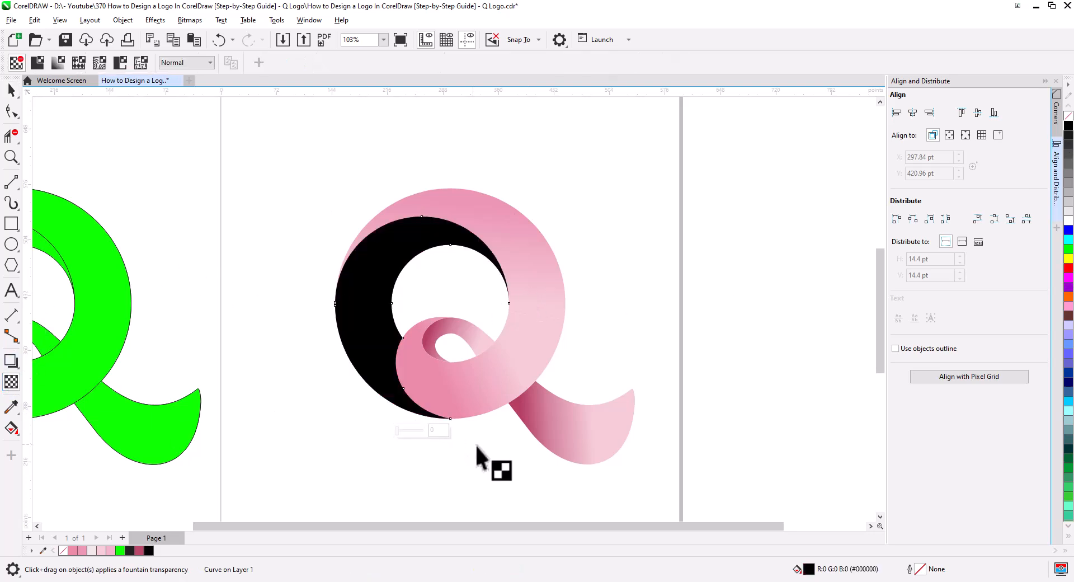
left_click_drag(487, 448, 385, 353)
left_click(11, 89)
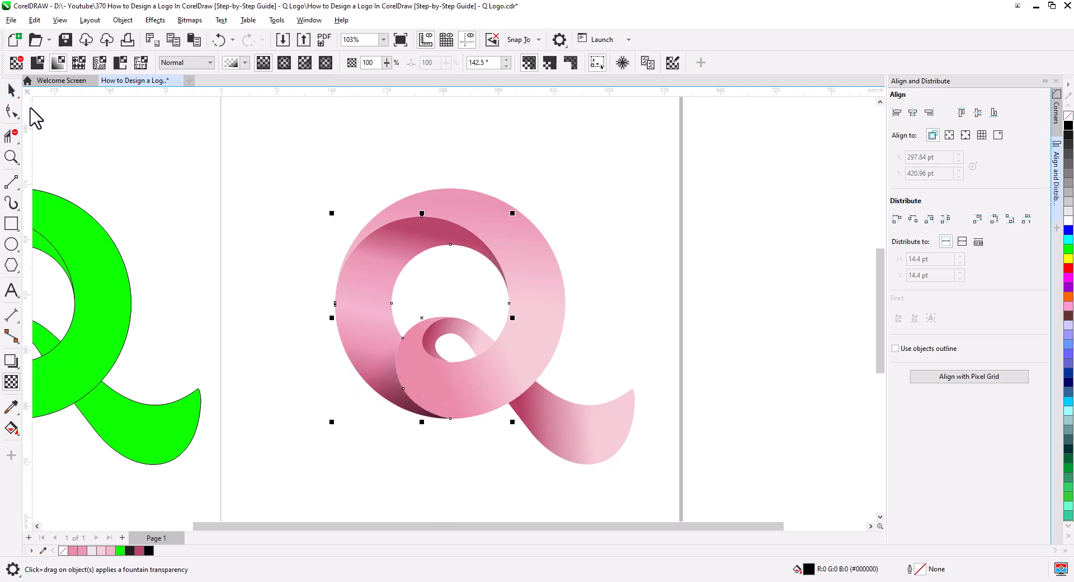
left_click(302, 268)
Step: Duplicate the crescent's black shadow in place and redirect the copy's transparency to fade leftward from the crescent's upper right tip
left_click(363, 311)
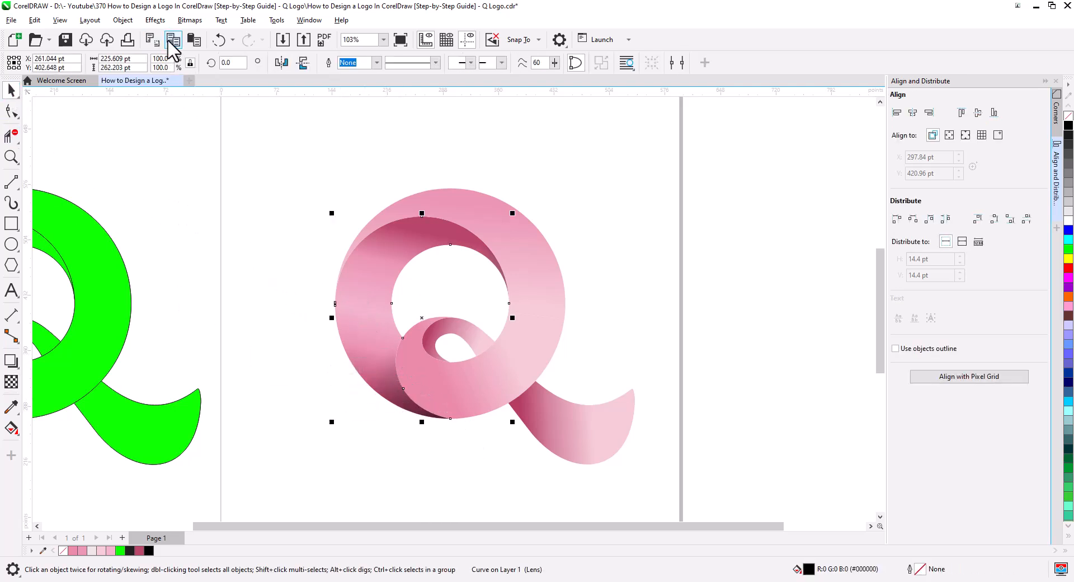
left_click(196, 40)
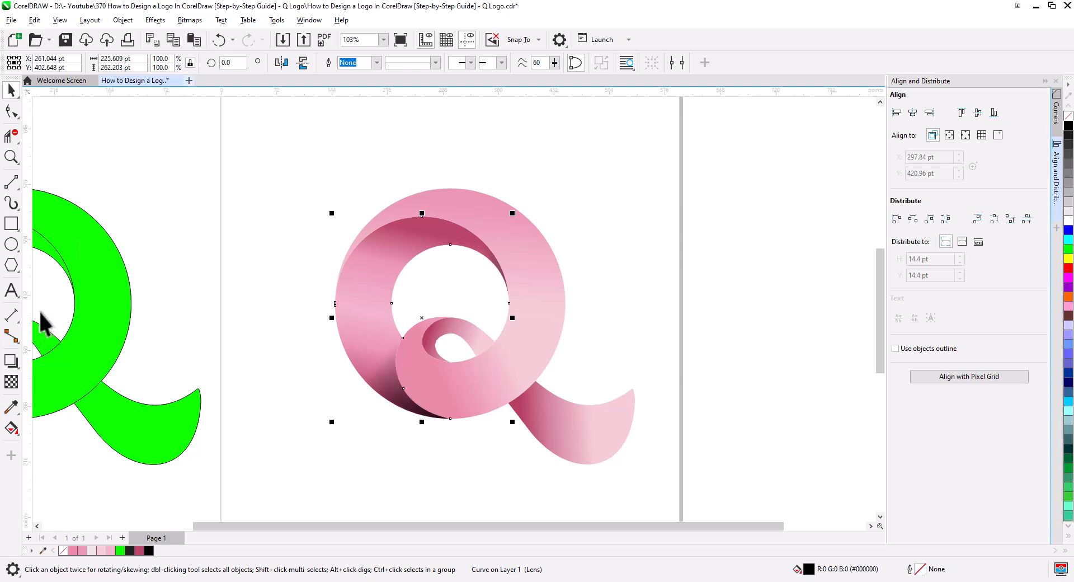
left_click(11, 382)
left_click_drag(516, 265, 412, 233)
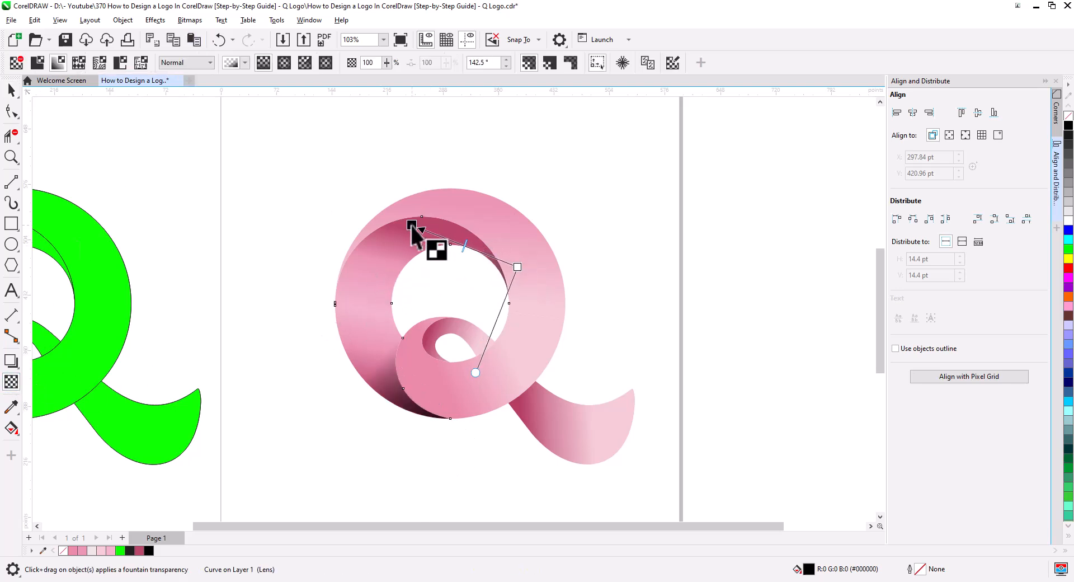
Step: Extend the upper shadow's transparency start beyond the ring's right edge and skew its handle outward over the tail
left_click_drag(512, 267, 562, 274)
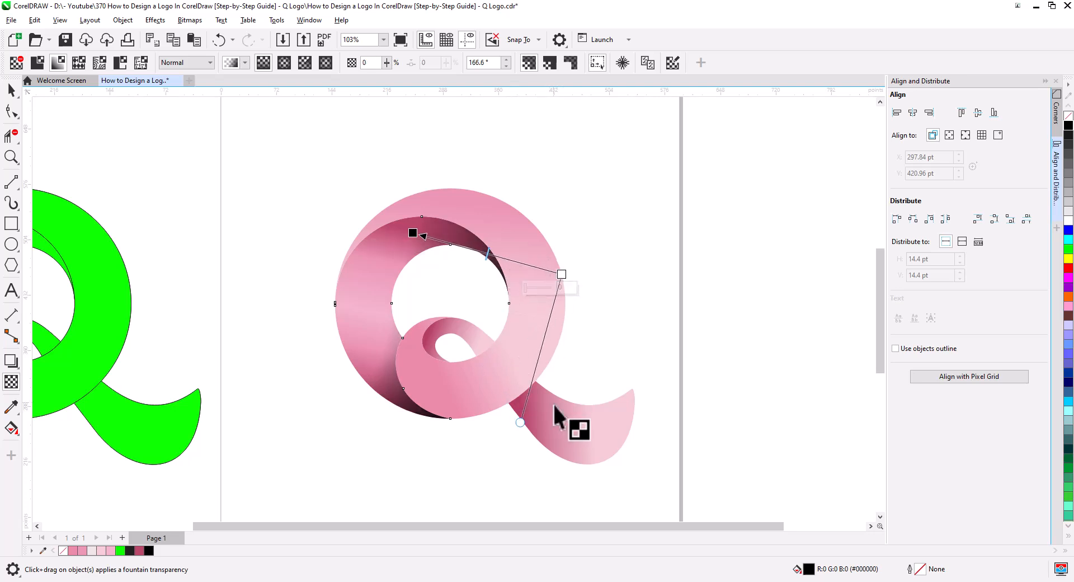
left_click_drag(519, 423, 599, 408)
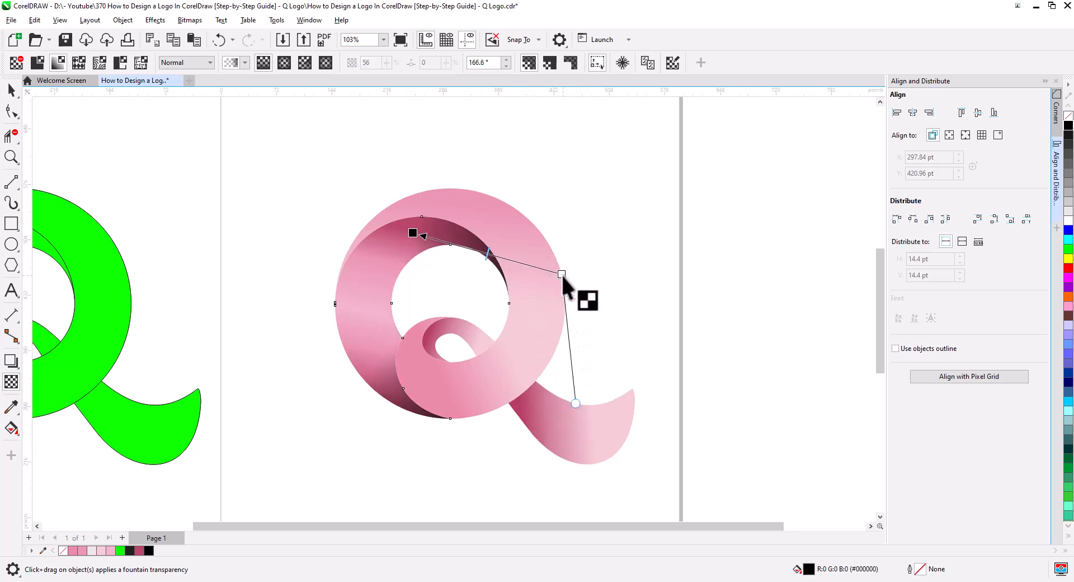
left_click_drag(562, 274, 577, 267)
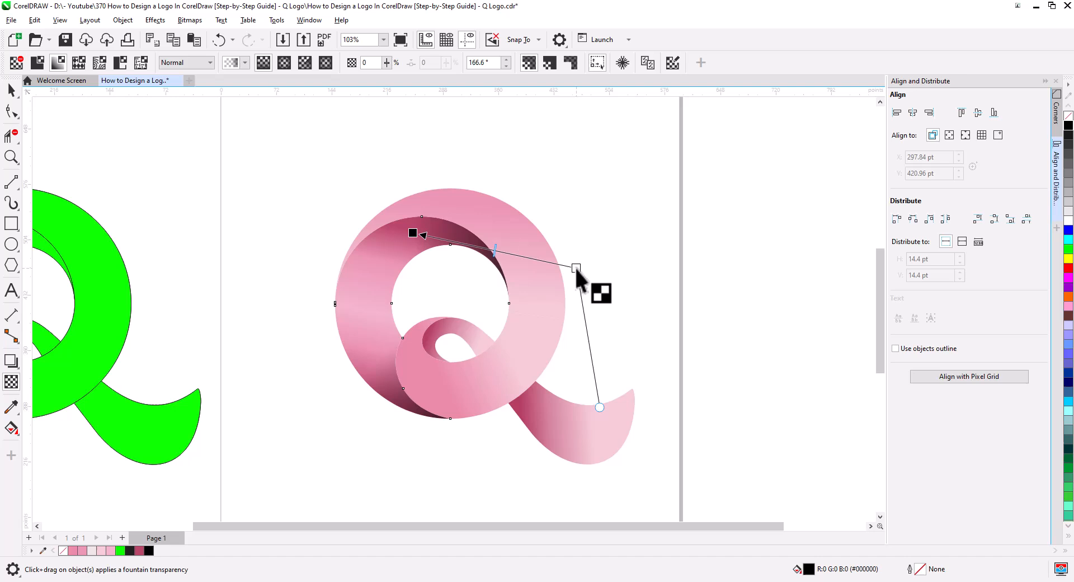
left_click(413, 233)
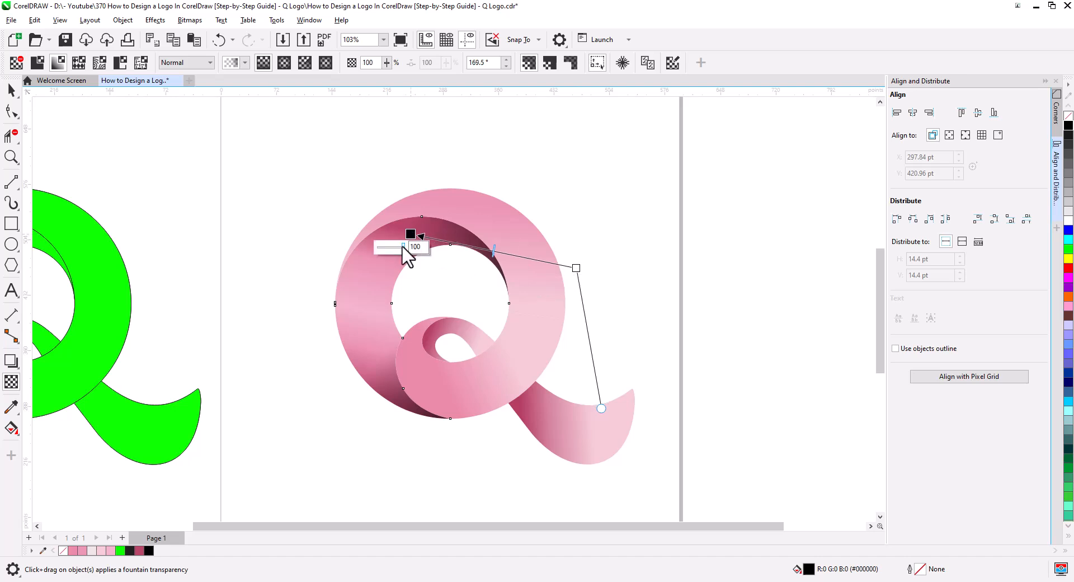
left_click(11, 91)
left_click(237, 280)
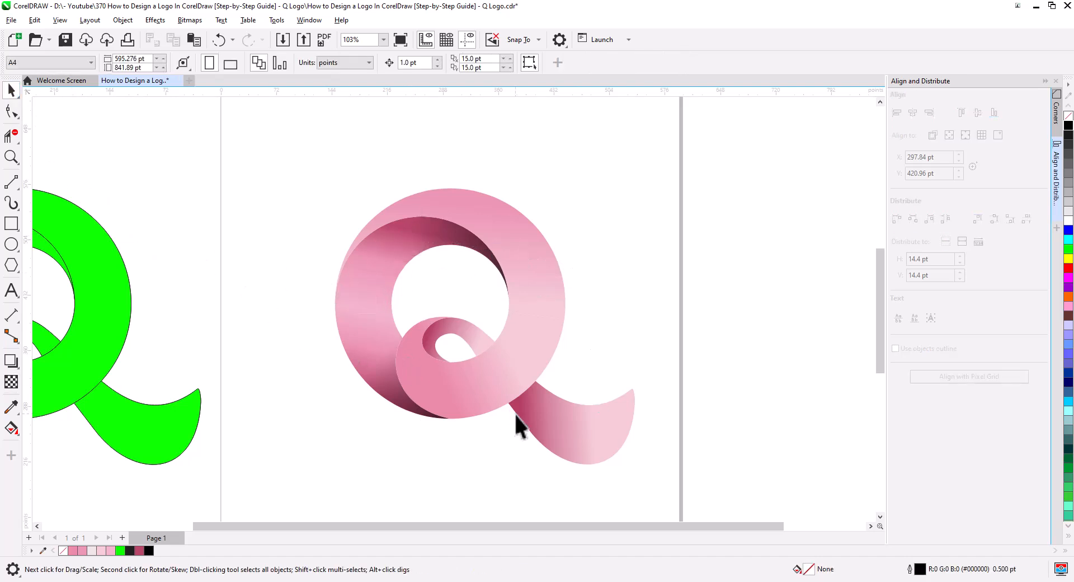
Step: Overlay a black copy of the small inner loop and fade it with a linear transparency from its lower left edge inward
left_click(456, 326)
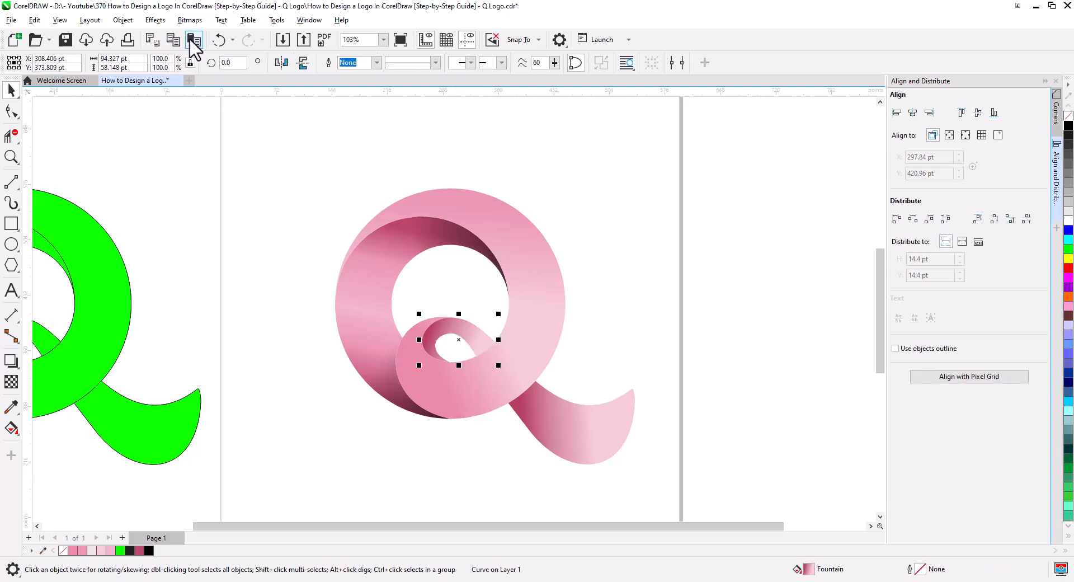
left_click(1068, 125)
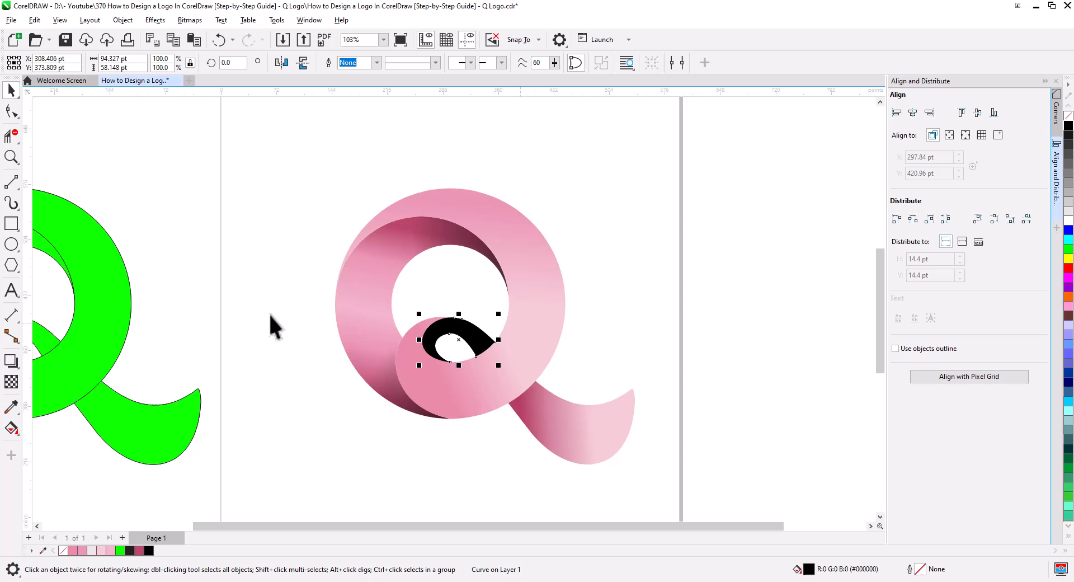
left_click(10, 384)
left_click_drag(419, 363, 450, 348)
Step: Overlay a black copy of the tail and fade it with a linear transparency starting where the tail meets the ring
left_click(546, 440)
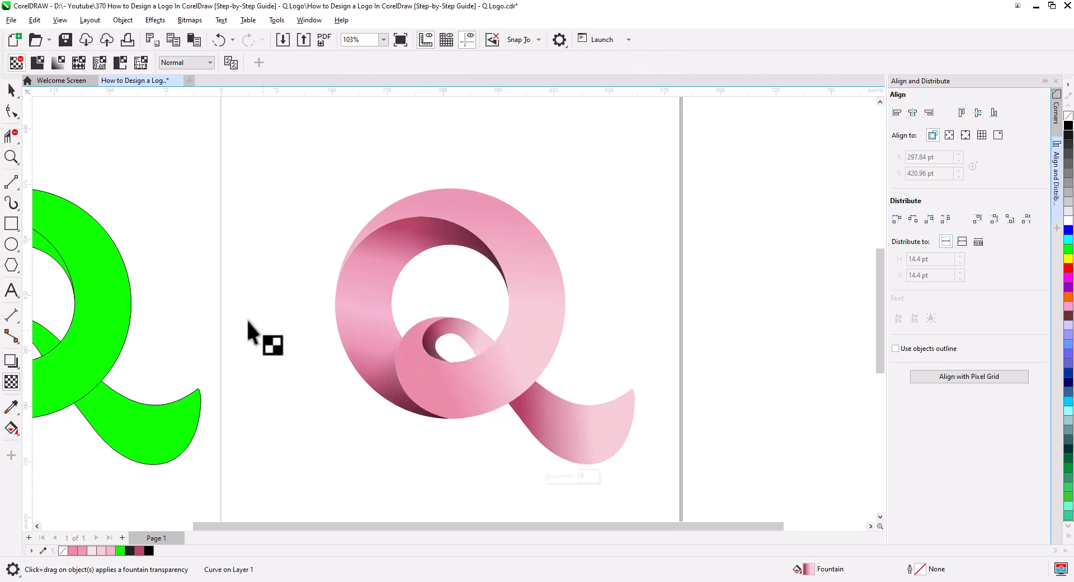
left_click(12, 90)
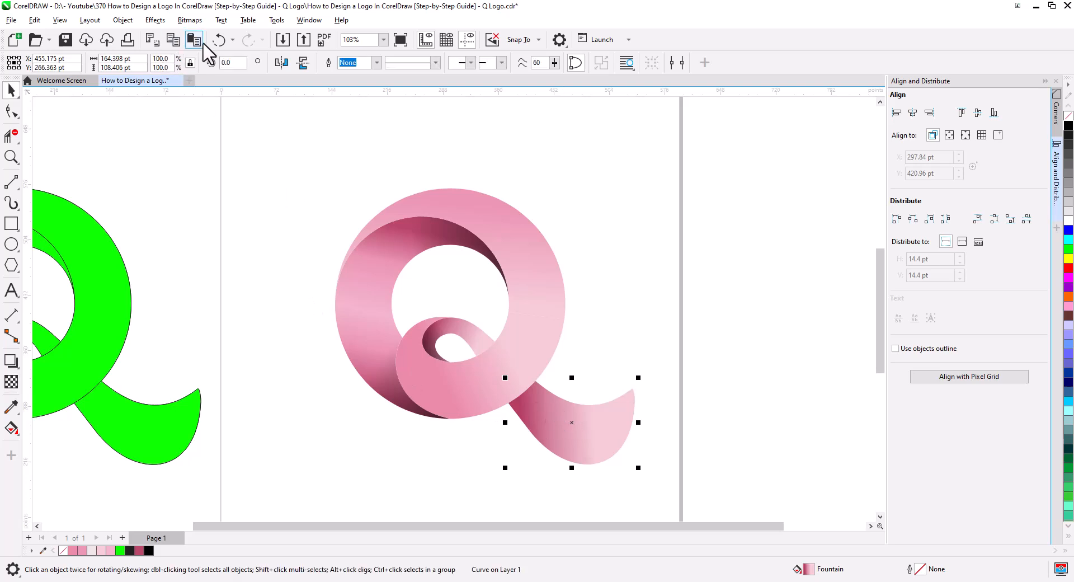
left_click(1068, 126)
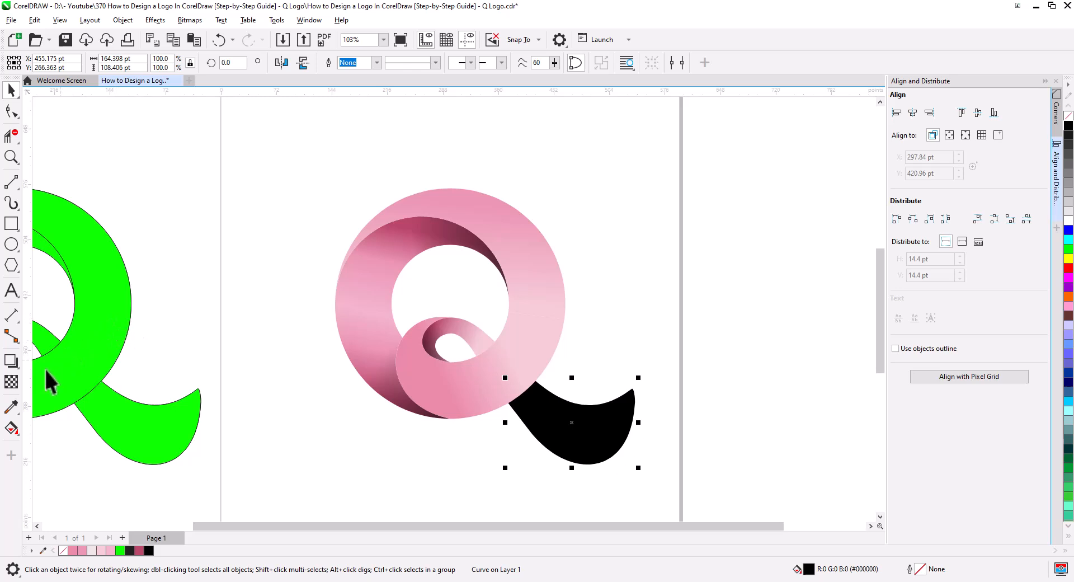
left_click(12, 383)
left_click_drag(498, 369, 562, 417)
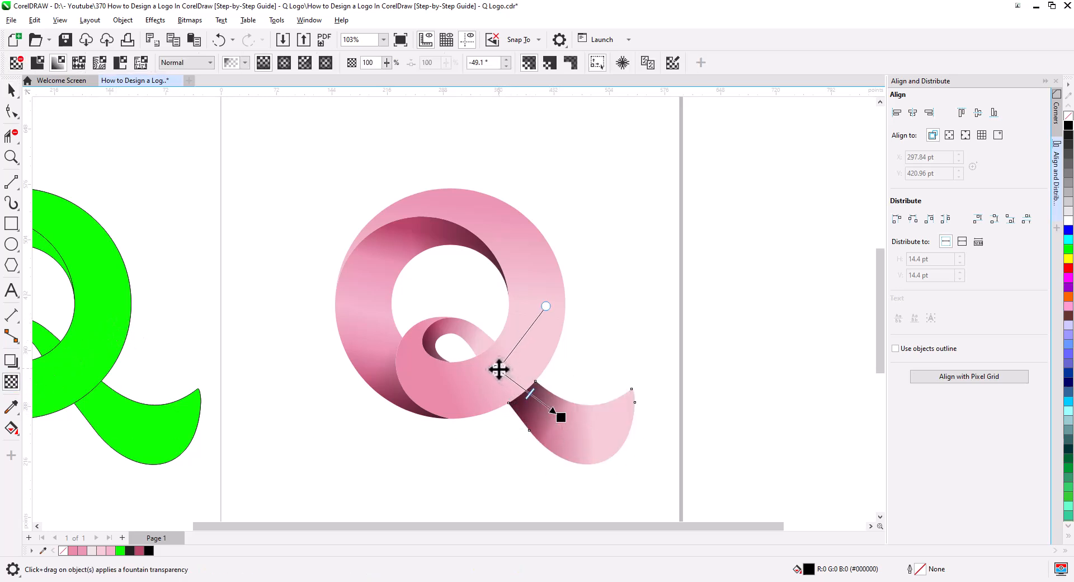
Step: Fine-tune the start and end of the tail shadow's transparency so the dark area stays near the ring
left_click_drag(507, 373, 503, 370)
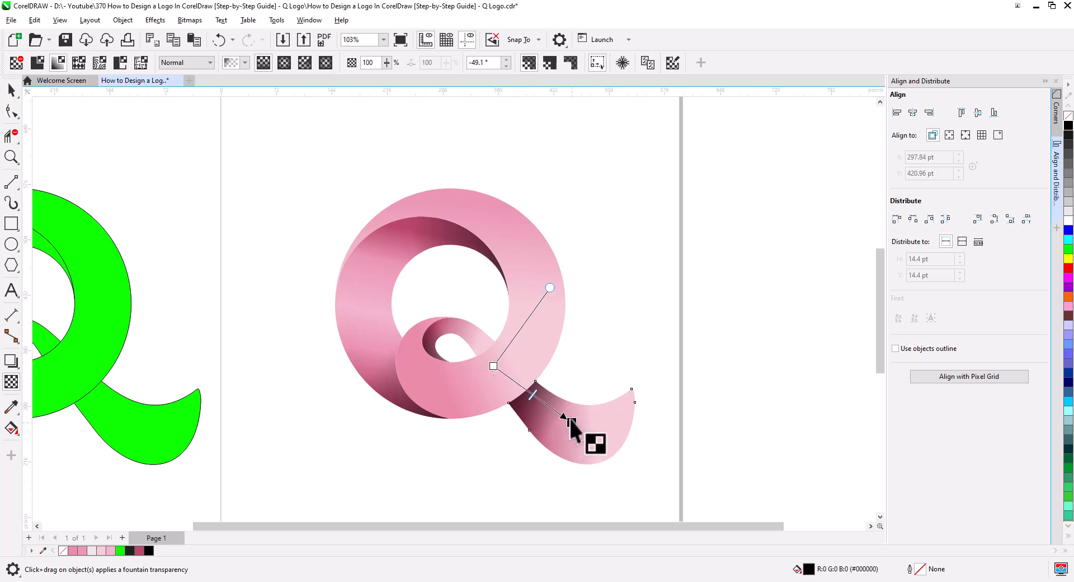
left_click_drag(569, 419, 557, 422)
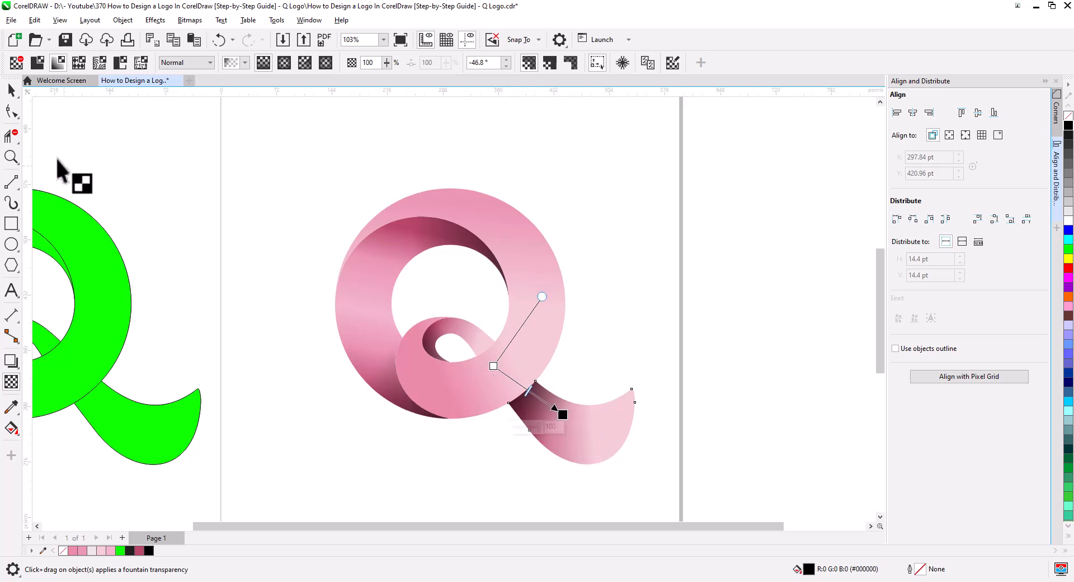
left_click(12, 89)
left_click(430, 438)
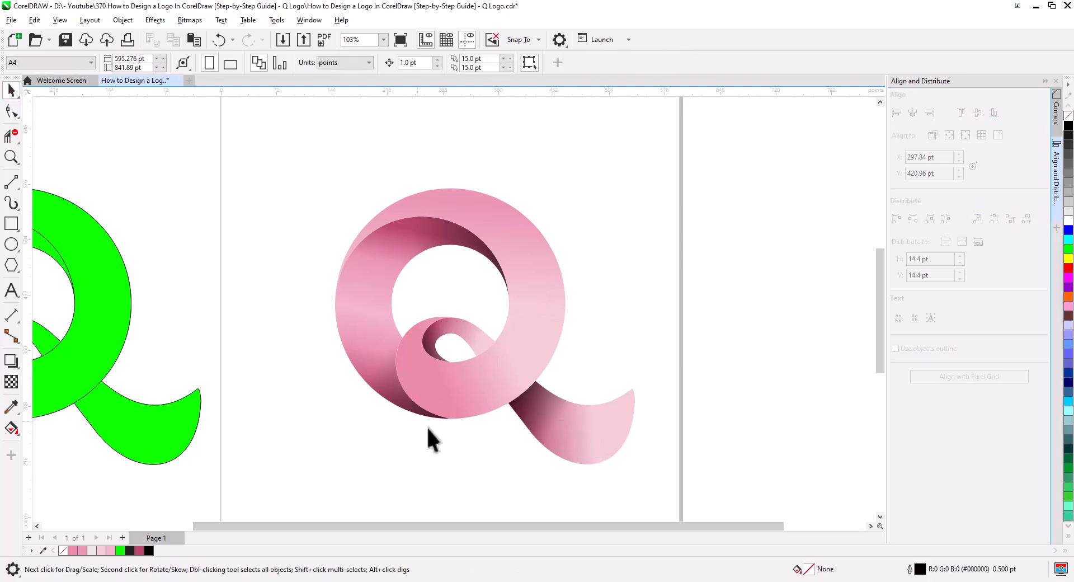
Step: Draw a near-vertical line through the ring from above its upper edge to below its lower edge and convert it to a curve
left_click(548, 319)
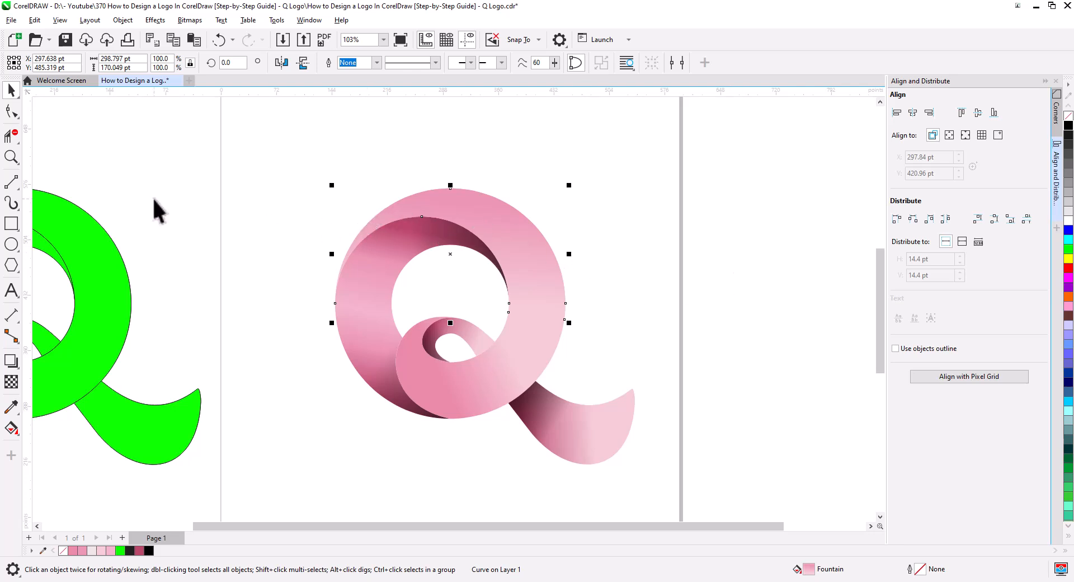
left_click(11, 182)
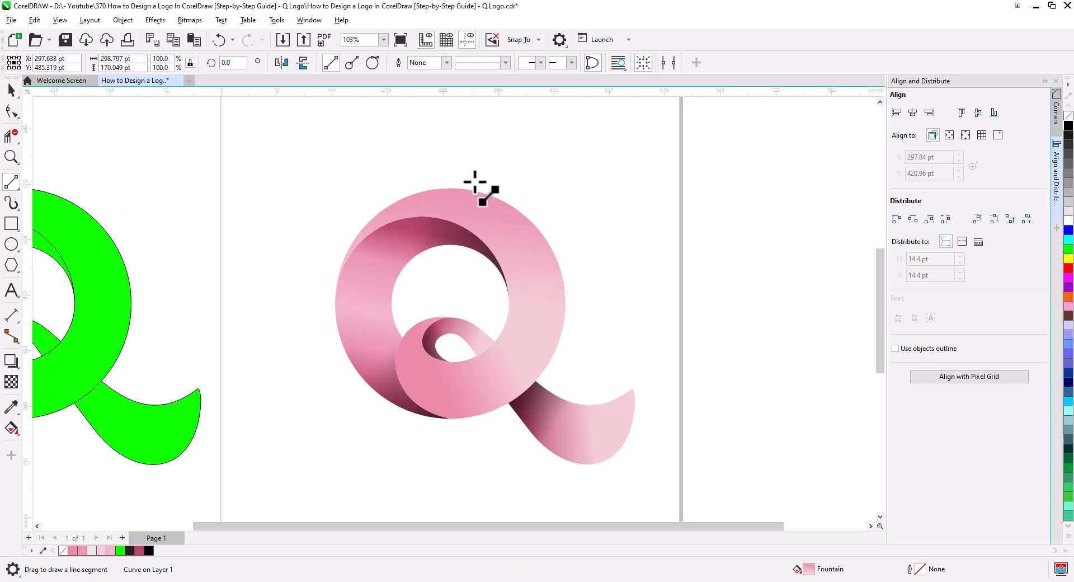
mouse_move(475, 179)
left_mouse_down()
mouse_move(520, 385)
mouse_move(488, 421)
left_mouse_up()
left_click(13, 110)
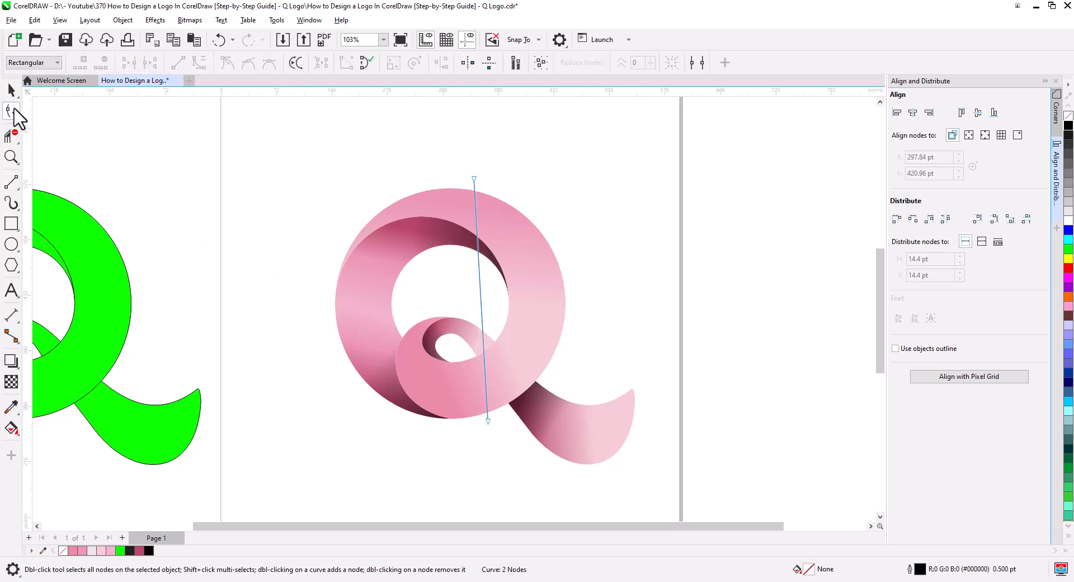
double_click(13, 110)
left_click(199, 62)
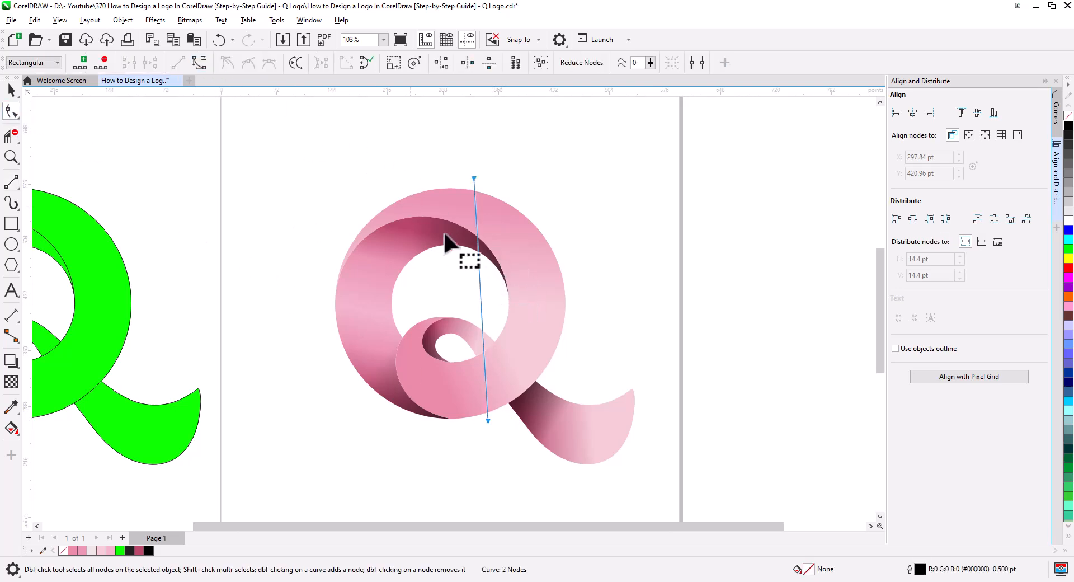
Step: Bend the line into an arc about 111 × 306 pt just inside the ring's right edge, adjusting its end nodes and handles
left_click_drag(481, 283, 543, 280)
left_click(474, 180)
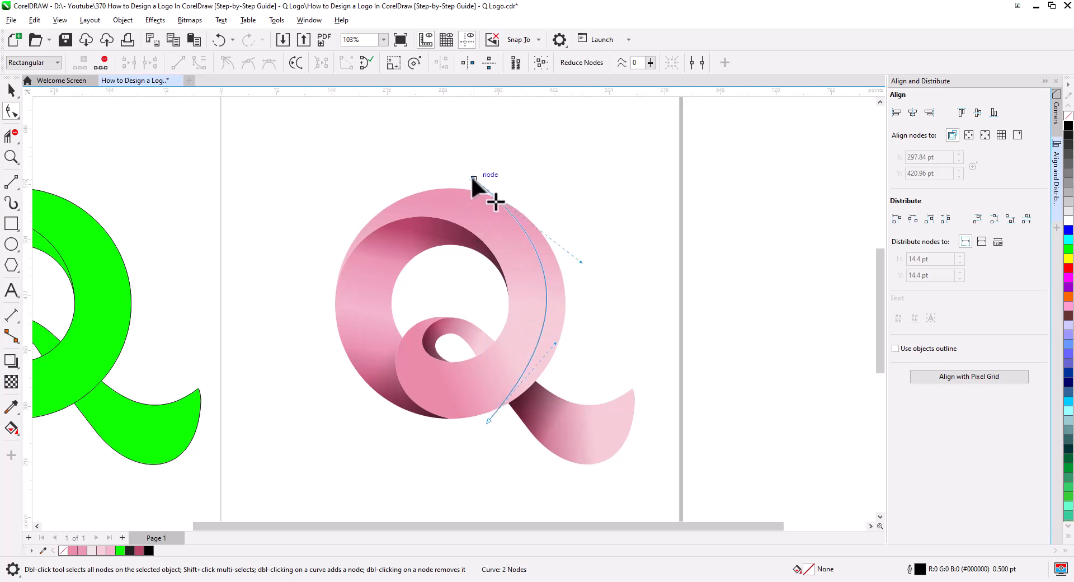
left_click_drag(471, 176, 476, 201)
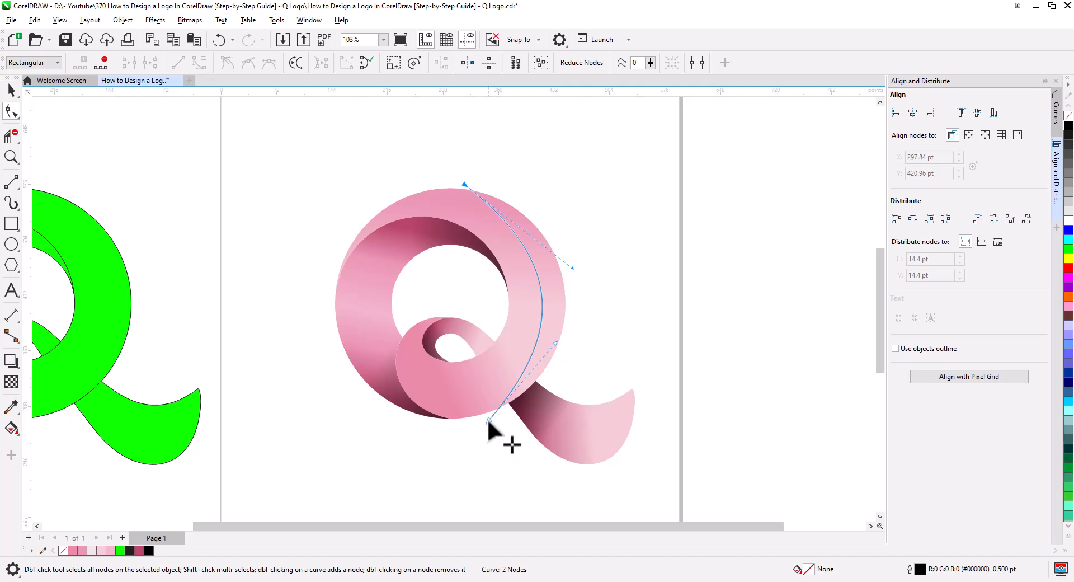
left_click_drag(487, 418, 472, 420)
left_click_drag(539, 345, 564, 372)
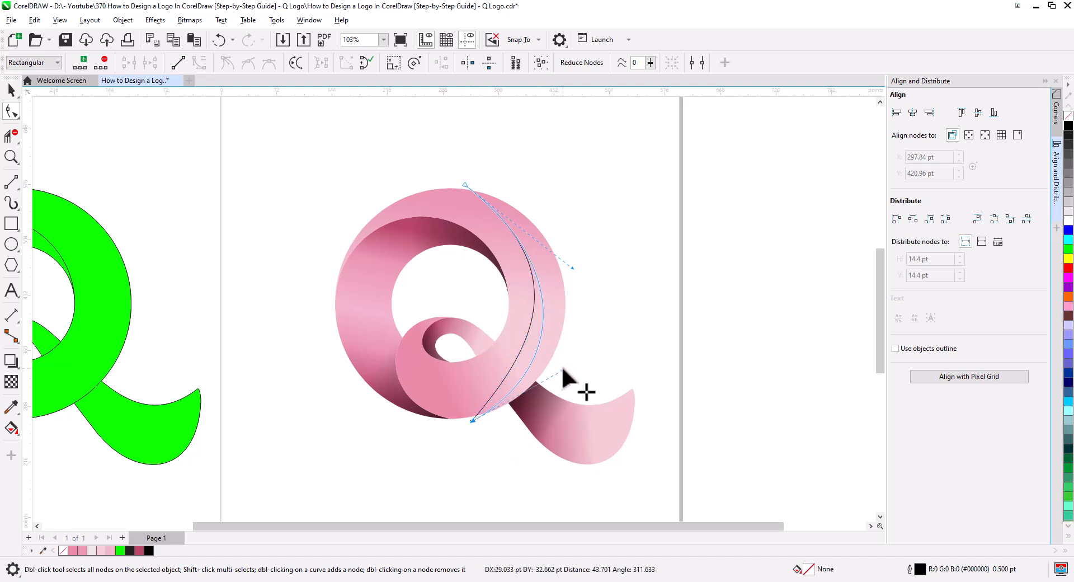
left_click_drag(573, 268, 592, 244)
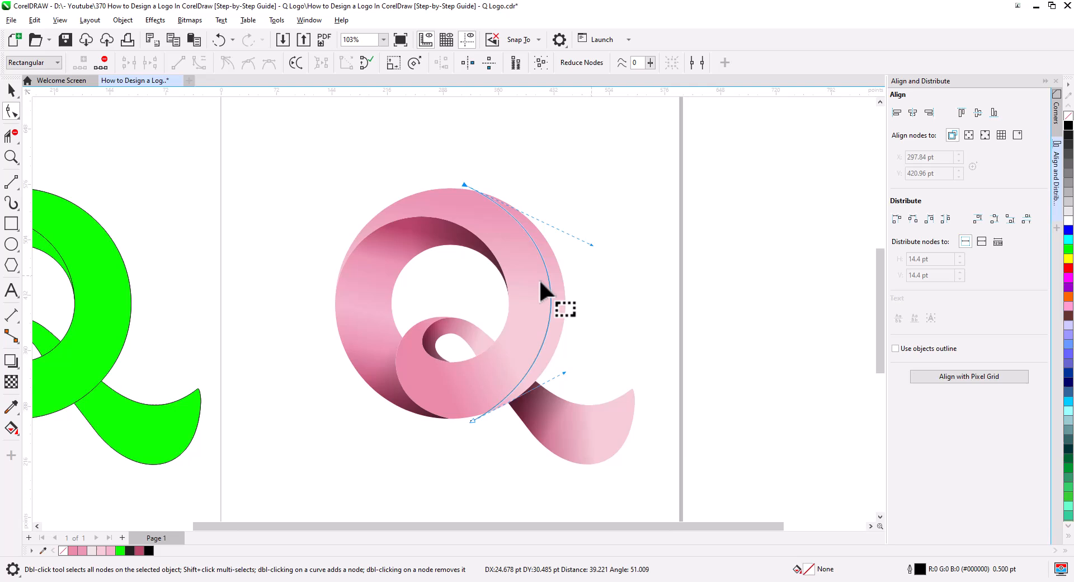
left_click(11, 89)
key("Escape")
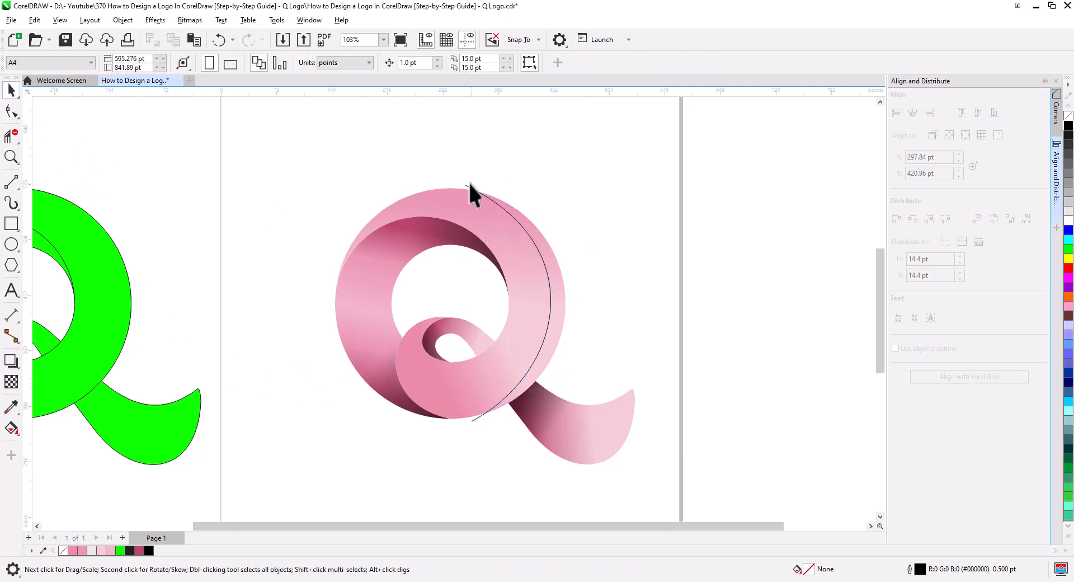
Step: Try to split the ring's upper arc along the curved line with Back Minus Front and Break Curve Apart
left_click(467, 188)
left_click(451, 220, "shift")
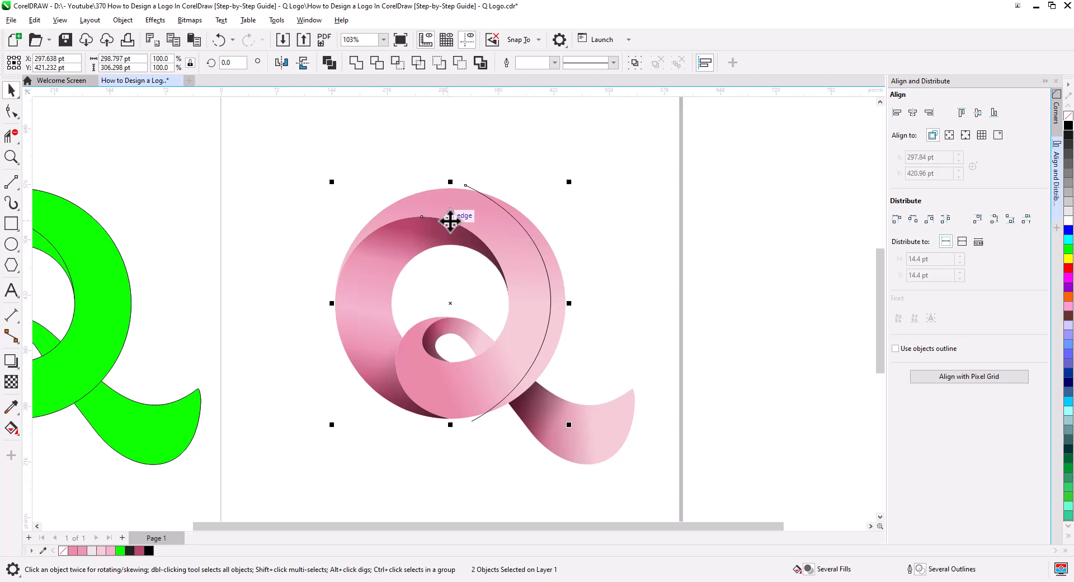
left_click(460, 63)
left_click(505, 227)
right_click(505, 227)
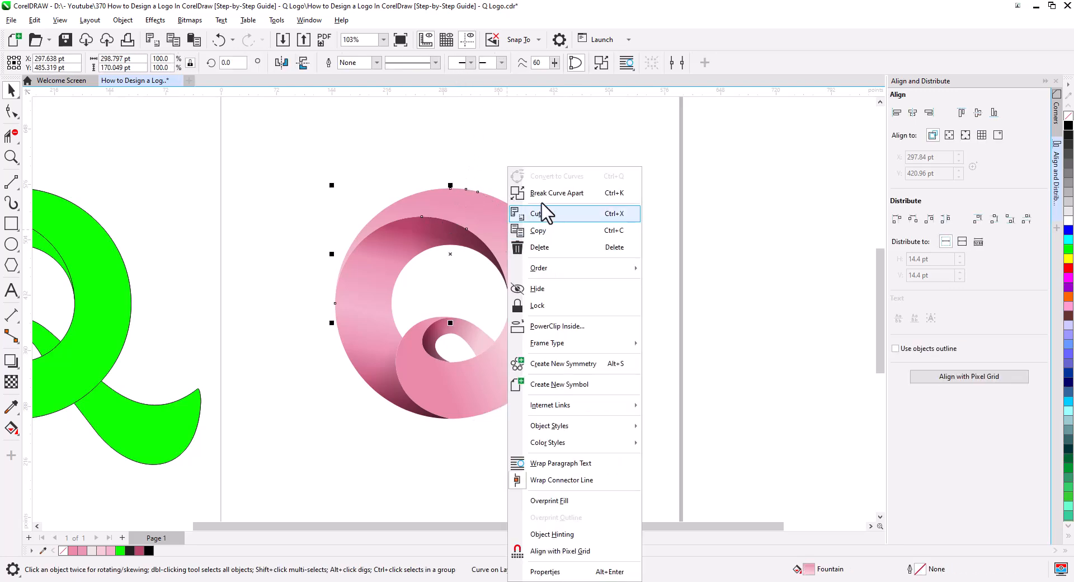
left_click(572, 193)
left_click(575, 194)
left_click(498, 227)
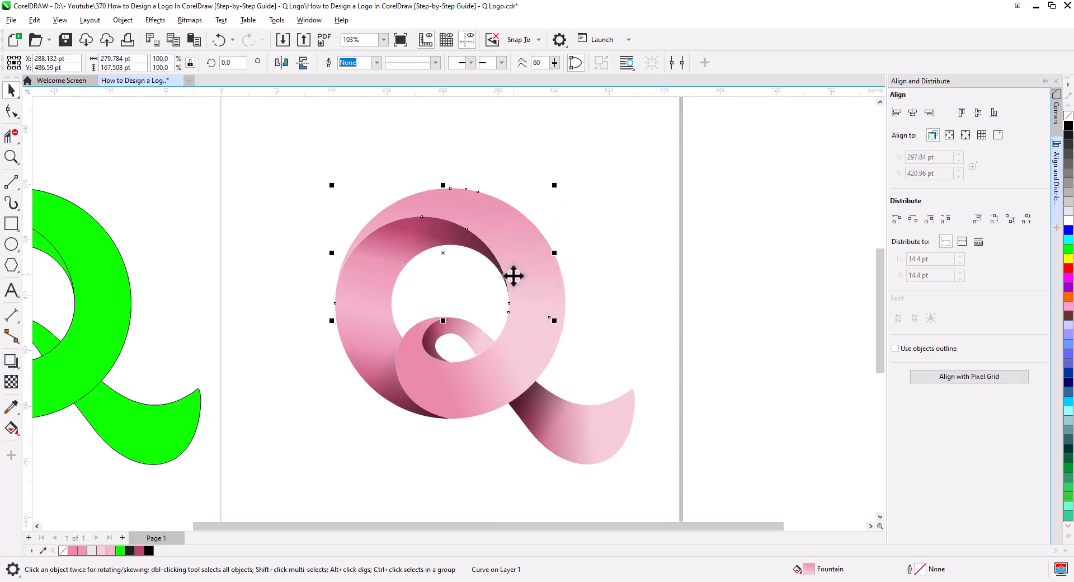
left_click(397, 181)
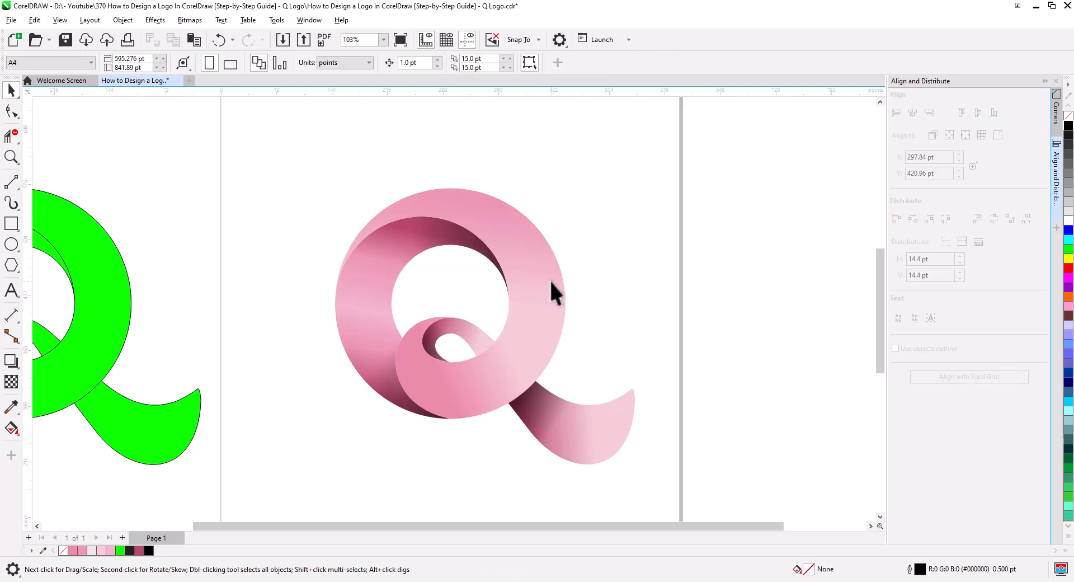
Step: Undo the break-apart and the subtraction on the ring's upper arc to restore the curved line
left_click(559, 302)
key("ctrl+z")
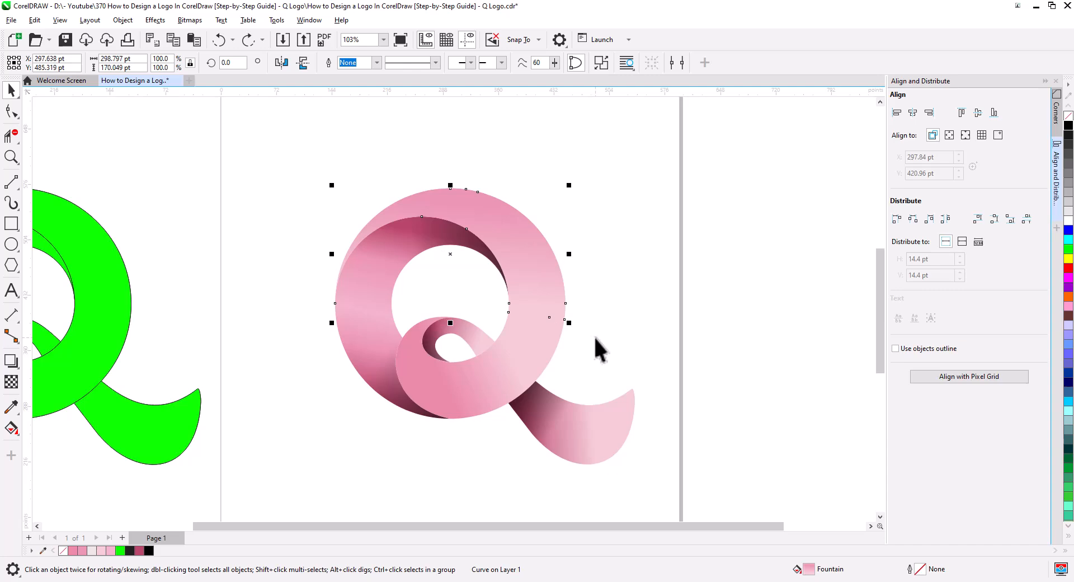
key("ctrl+z")
left_click(570, 311)
left_click(546, 246)
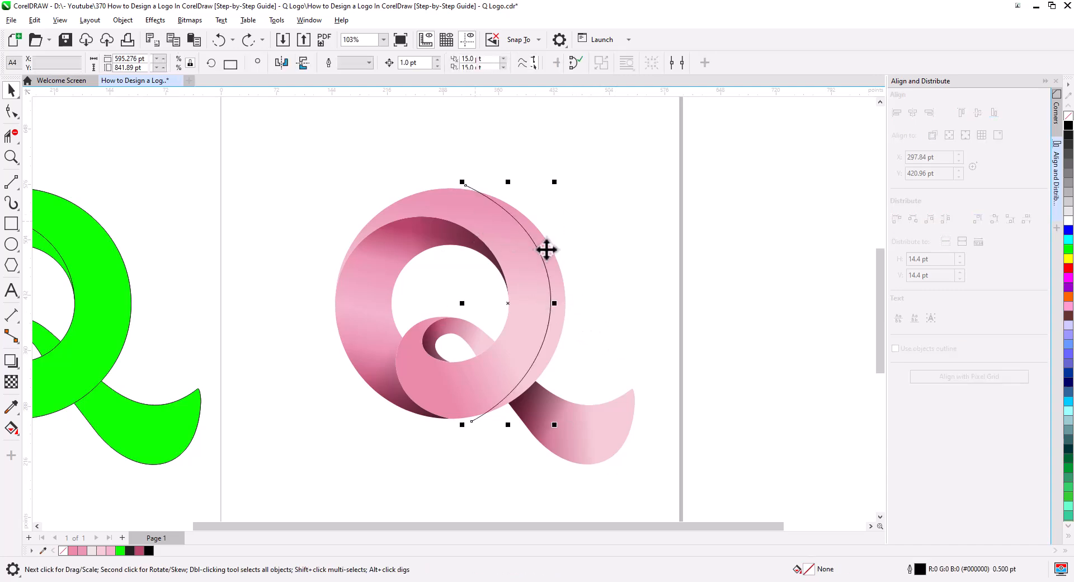
left_click(652, 187)
Step: Duplicate the ring's upper arc in place with a black outline and move the curved line clear of the ring's right side
left_click(435, 206)
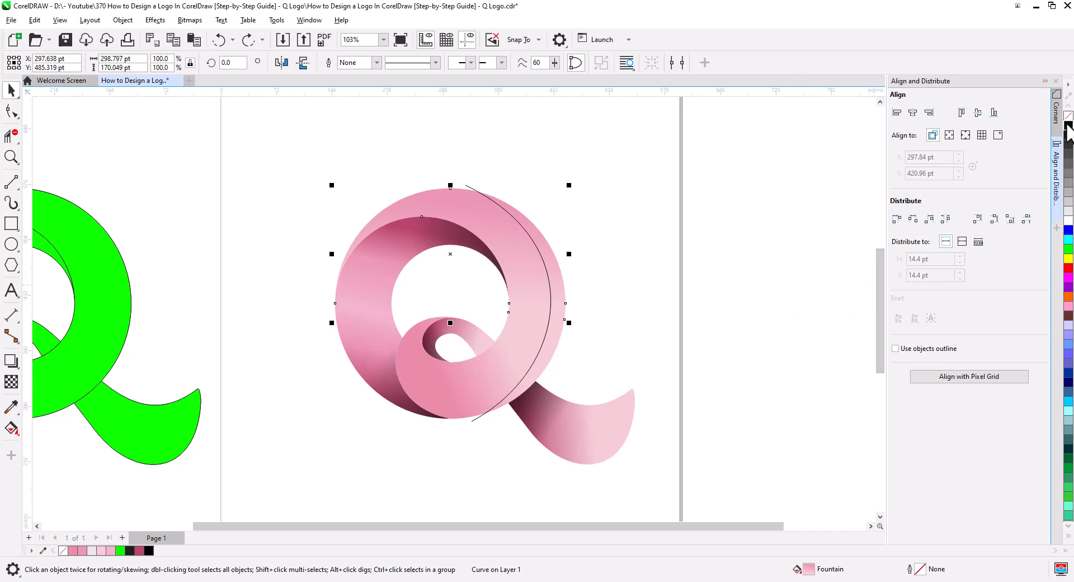
left_click(715, 271)
left_click(480, 369)
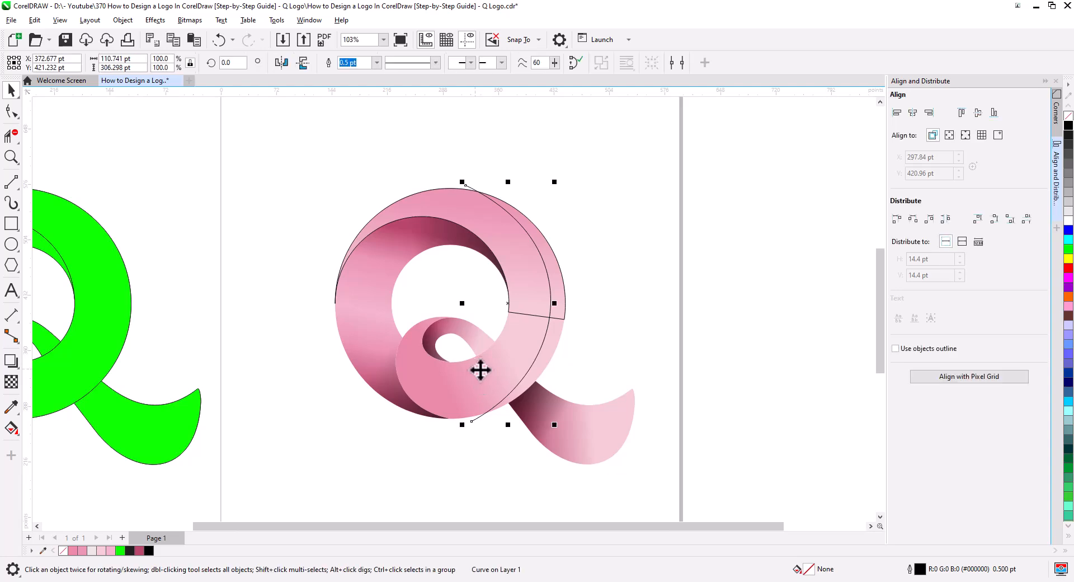
key("Escape")
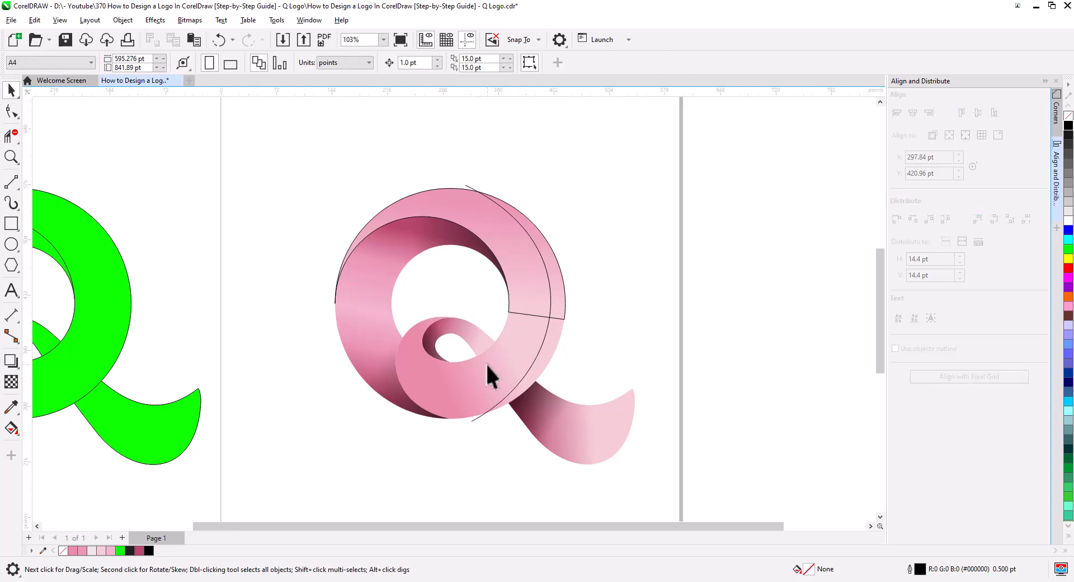
left_click_drag(486, 363, 651, 372)
Step: Try moving the outlined upper arc and the lower loop out of the ring, undoing each move
left_click_drag(557, 285, 620, 245)
key("ctrl+z")
left_click_drag(512, 386, 489, 468)
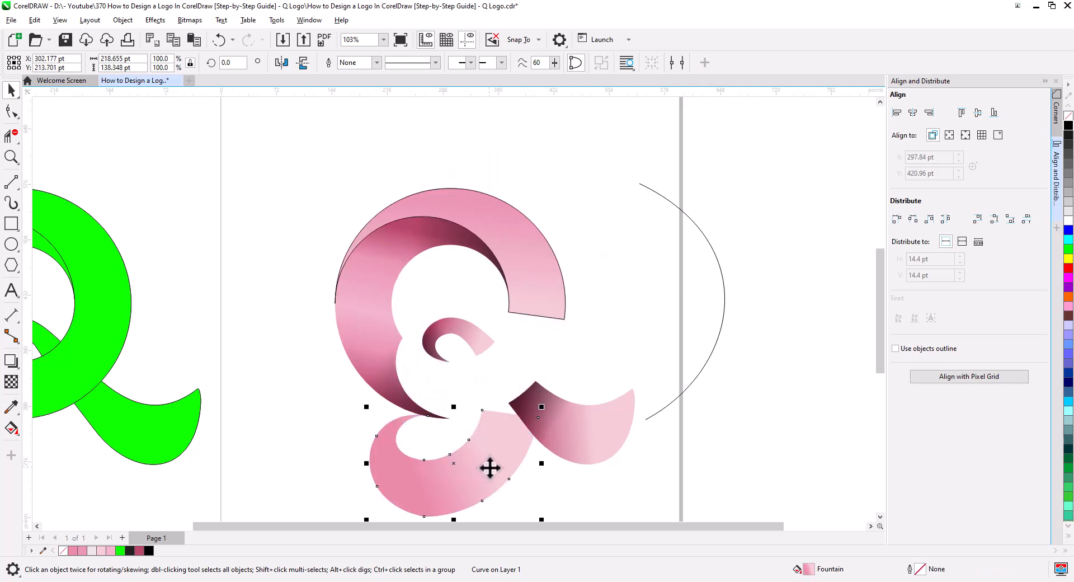
key("ctrl+z")
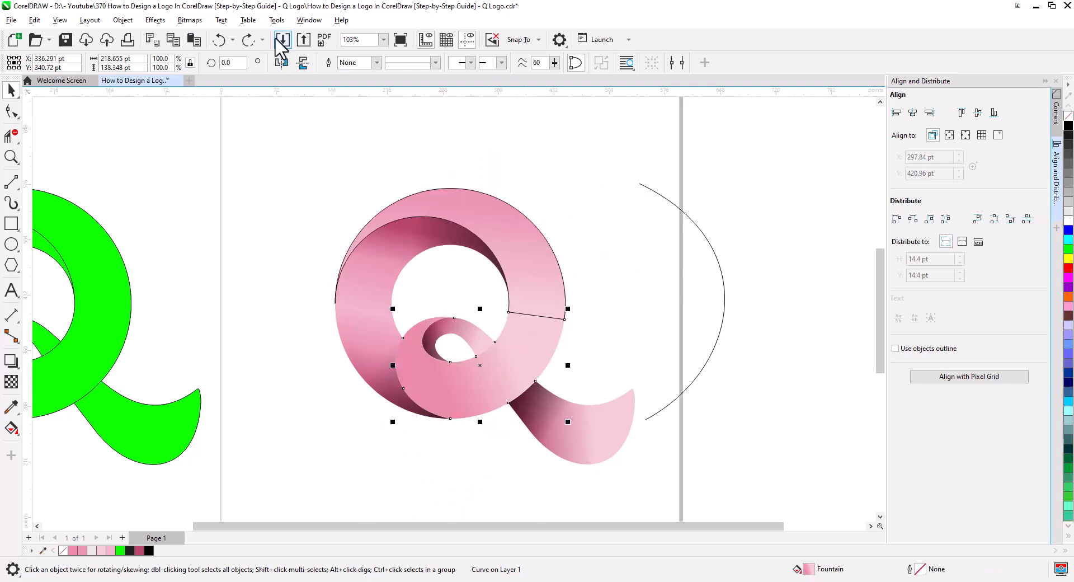
Step: Duplicate the lower loop in place and weld it with the outlined upper arc into one ring shape
left_click(173, 41)
left_click(193, 42)
left_click(529, 283, "shift")
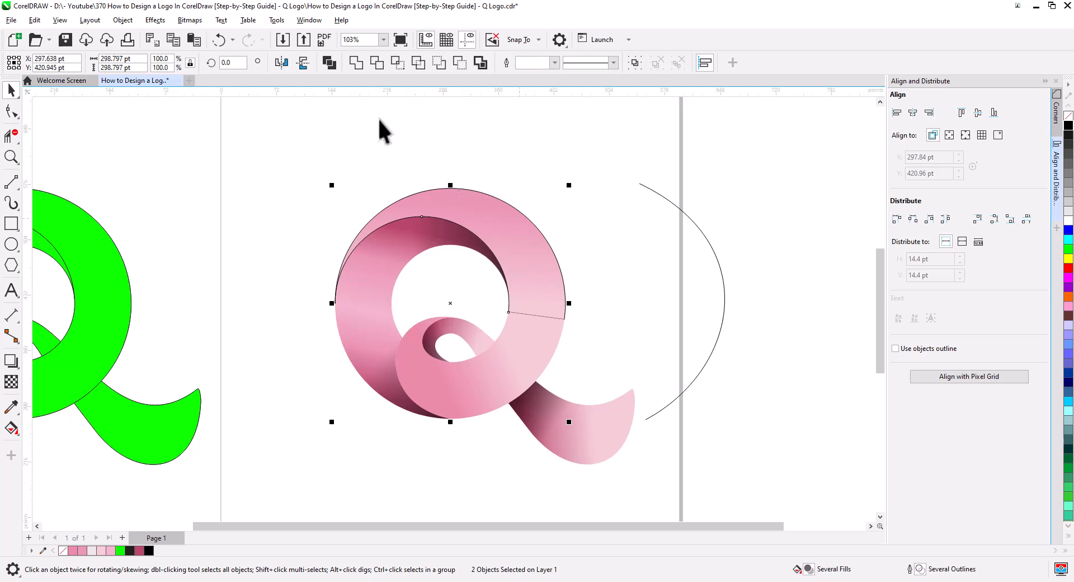
left_click(361, 64)
left_click(669, 279)
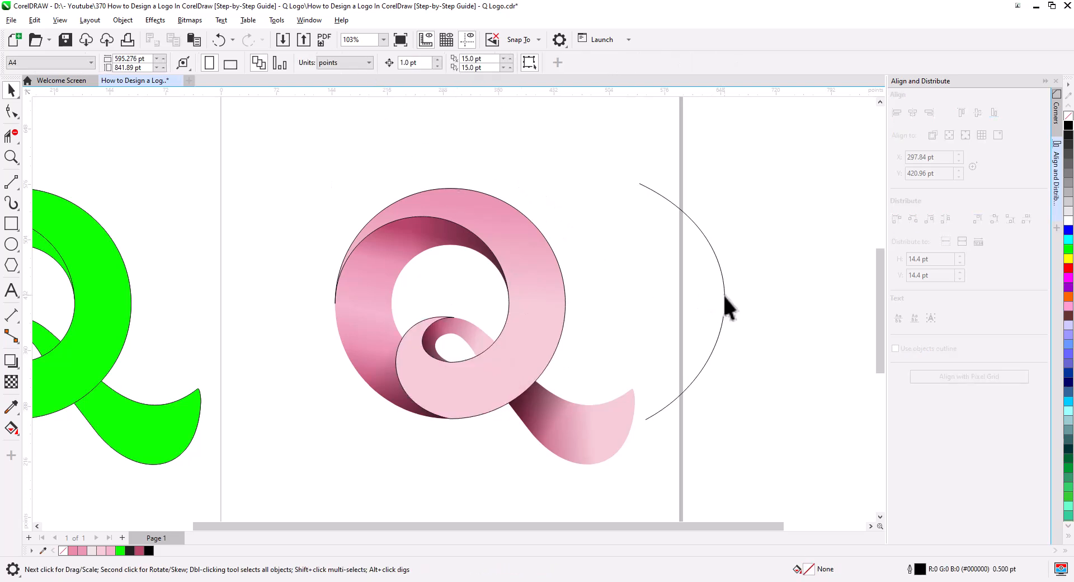
Step: Move the curved line back inside the ring's right edge and subtract it from the welded shape with Back Minus Front
left_click_drag(723, 296, 551, 296)
key("Escape")
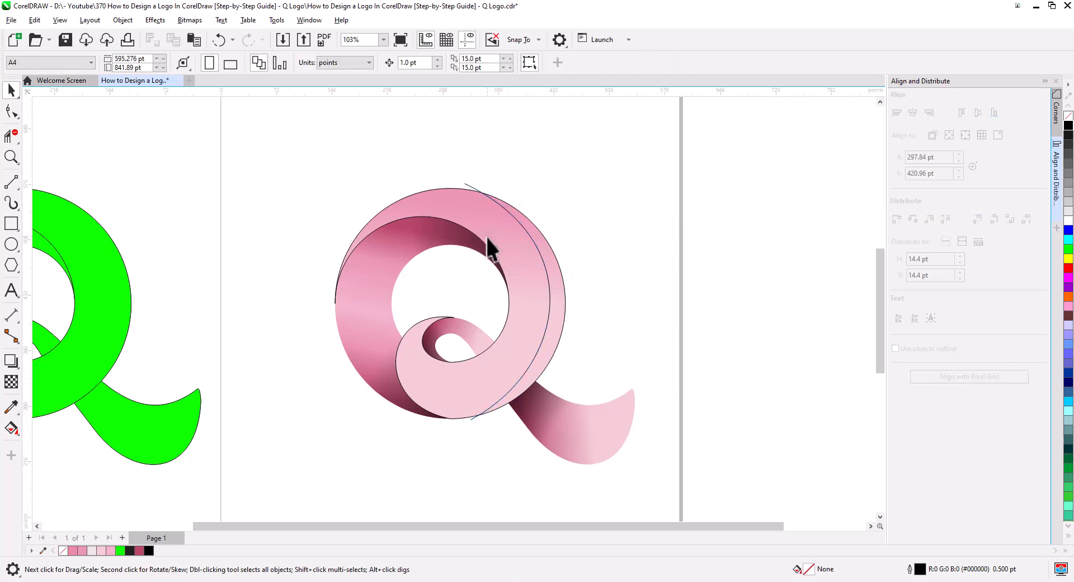
left_click(467, 186)
left_click(412, 203, "shift")
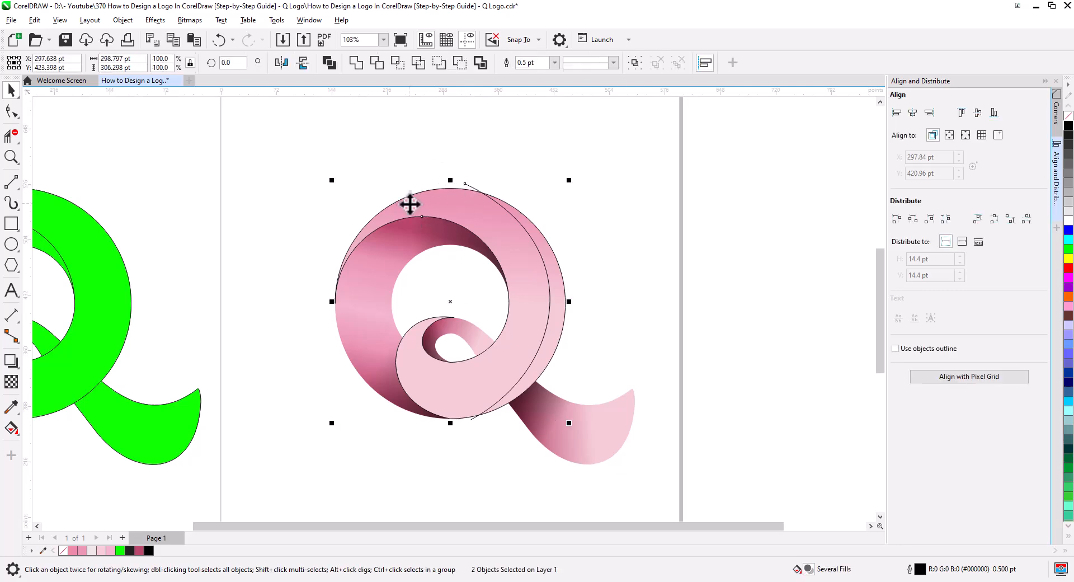
left_click(459, 62)
Step: Break the cut ring shape apart and delete its large inner piece, keeping only the outer right crescent
right_click(480, 215)
left_click(523, 192)
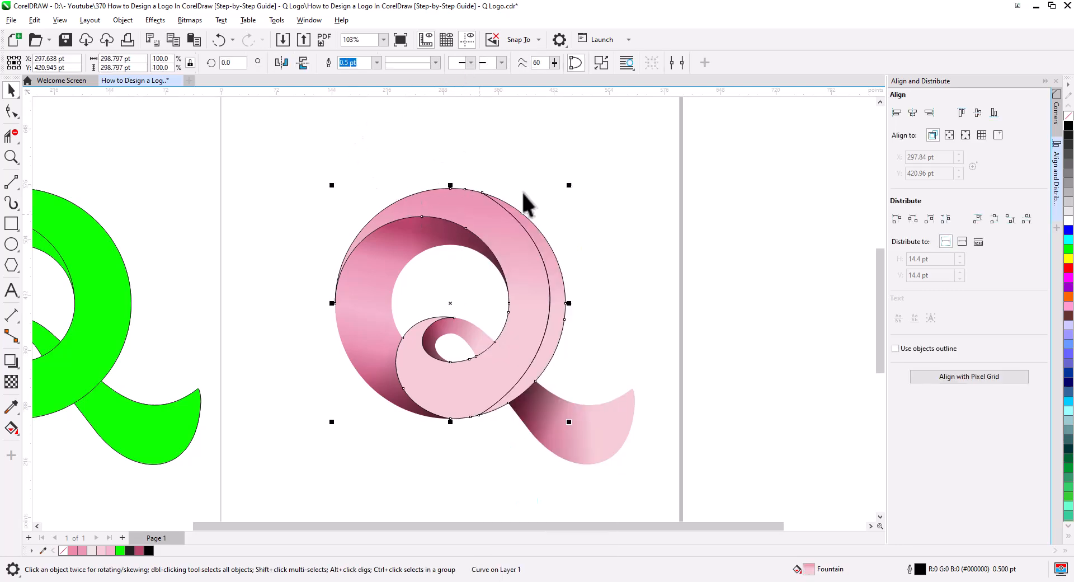
left_click(522, 190)
left_click(490, 227)
key("Delete")
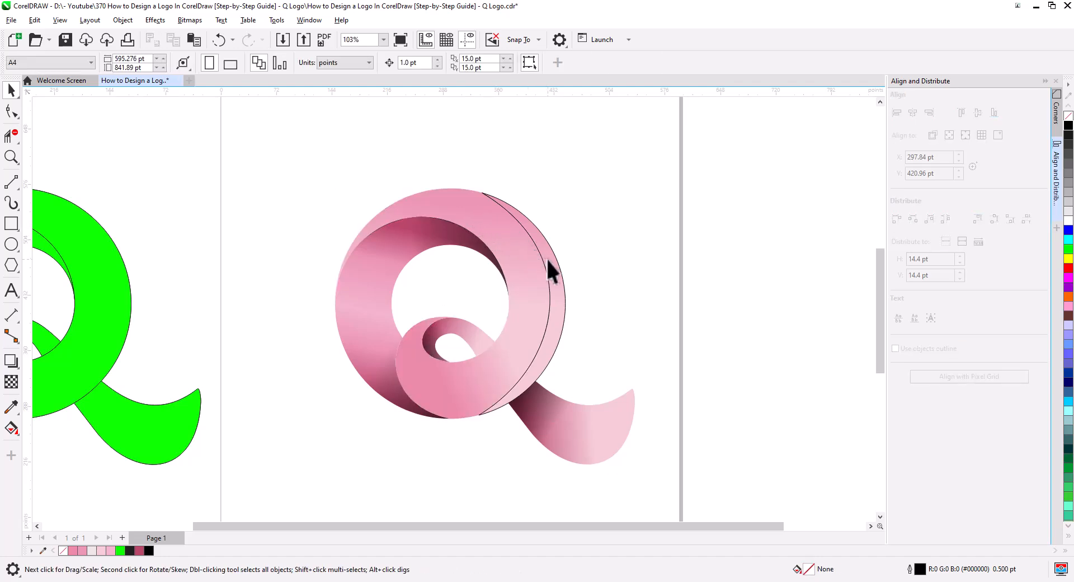
Step: Fill the outer right crescent with solid pink #E88AA8 and remove its outline
left_click(547, 261)
left_click(103, 550)
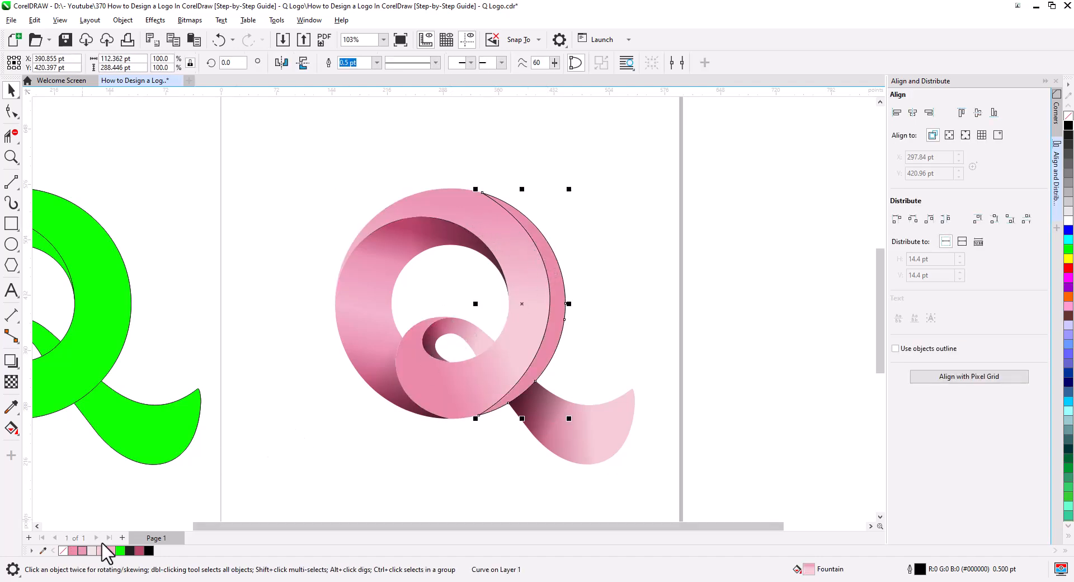
right_click(1068, 117)
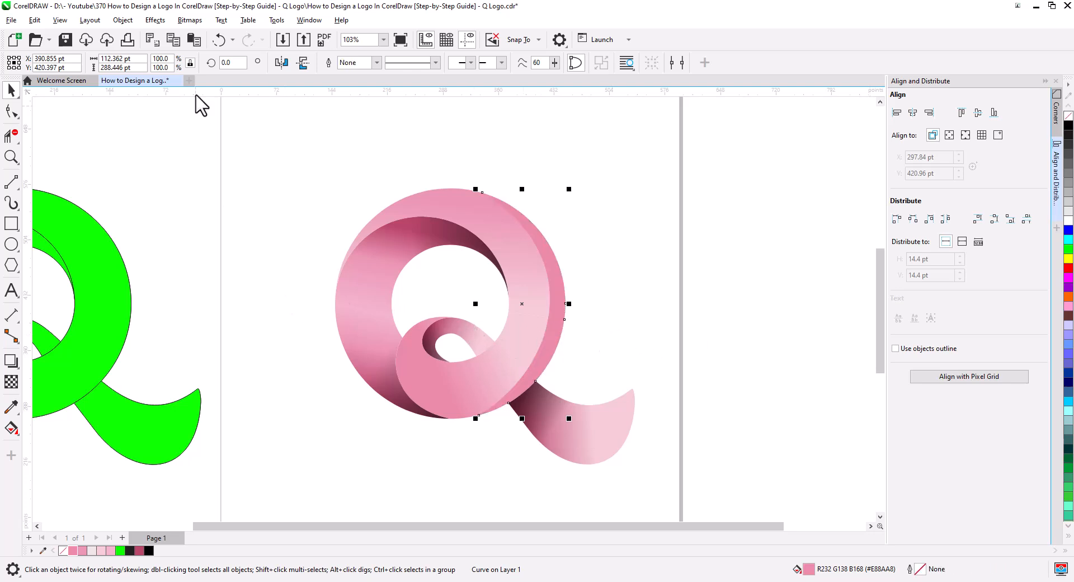
Step: Apply a Gaussian Blur with a 40-pixel radius to the outer right crescent
left_click(156, 20)
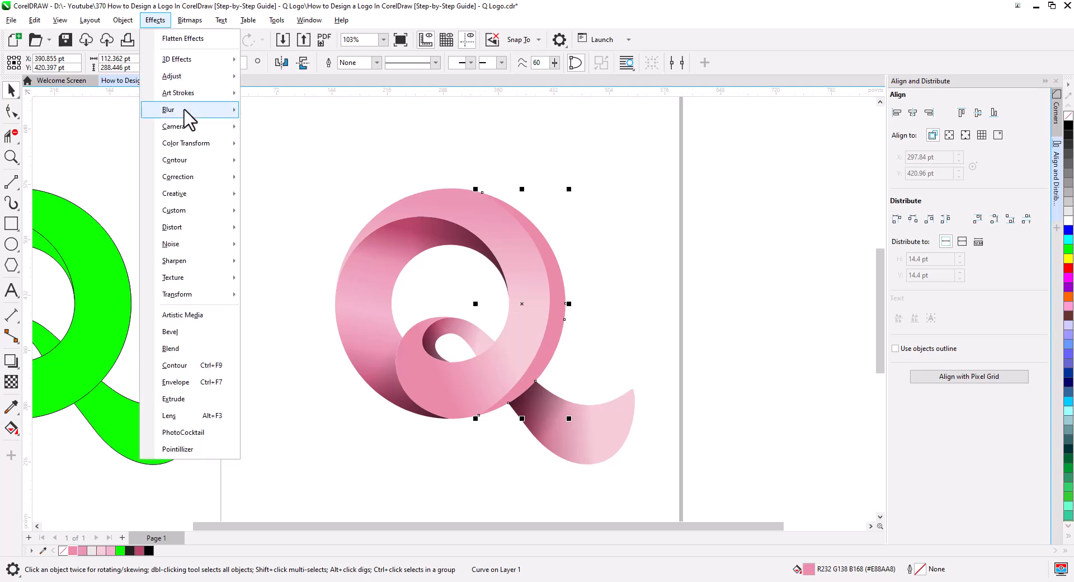
mouse_move(189, 114)
left_click(291, 167)
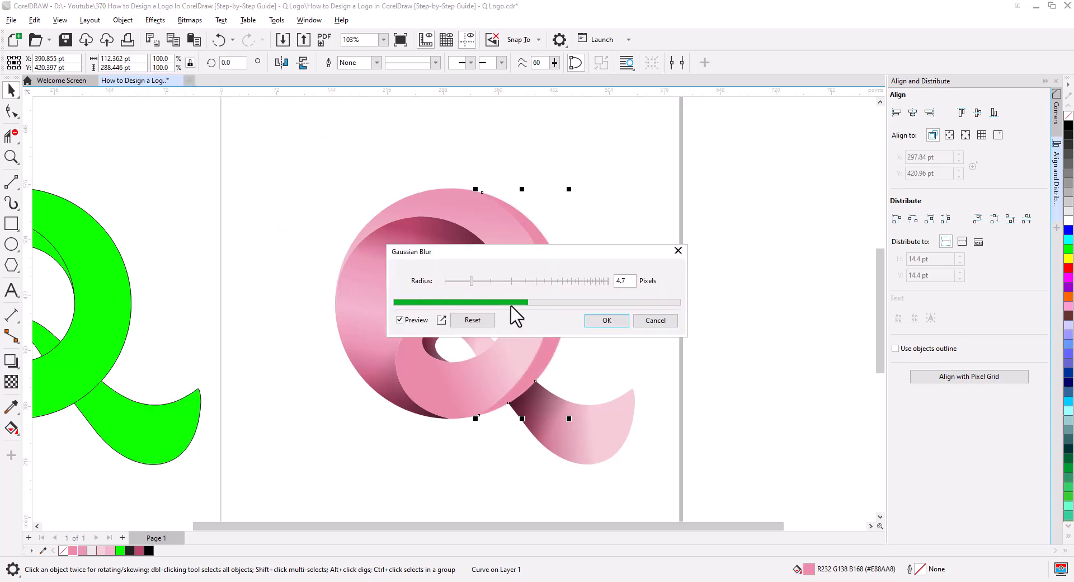
left_click(514, 283)
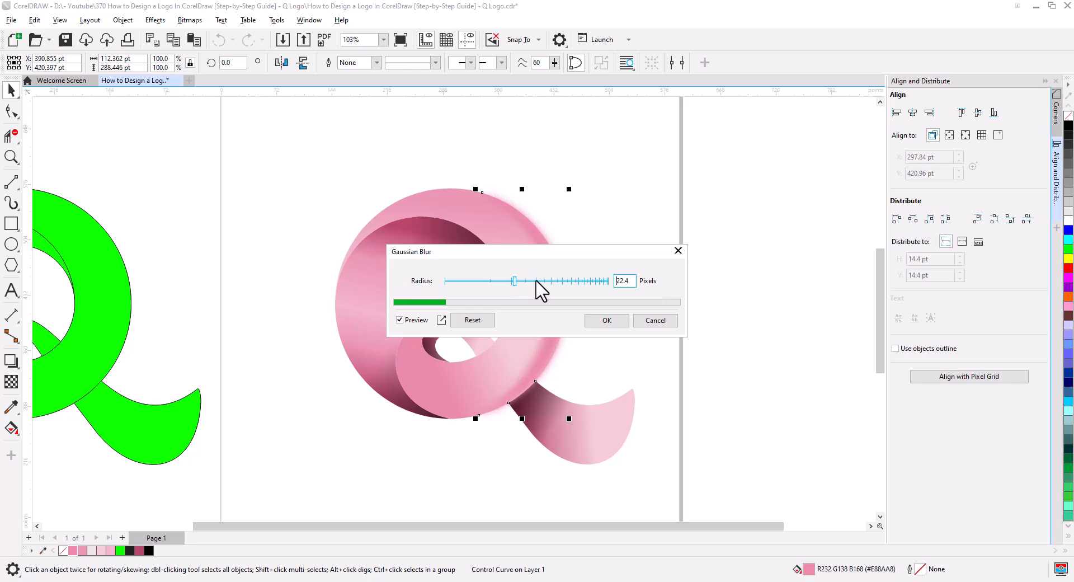
left_click(537, 281)
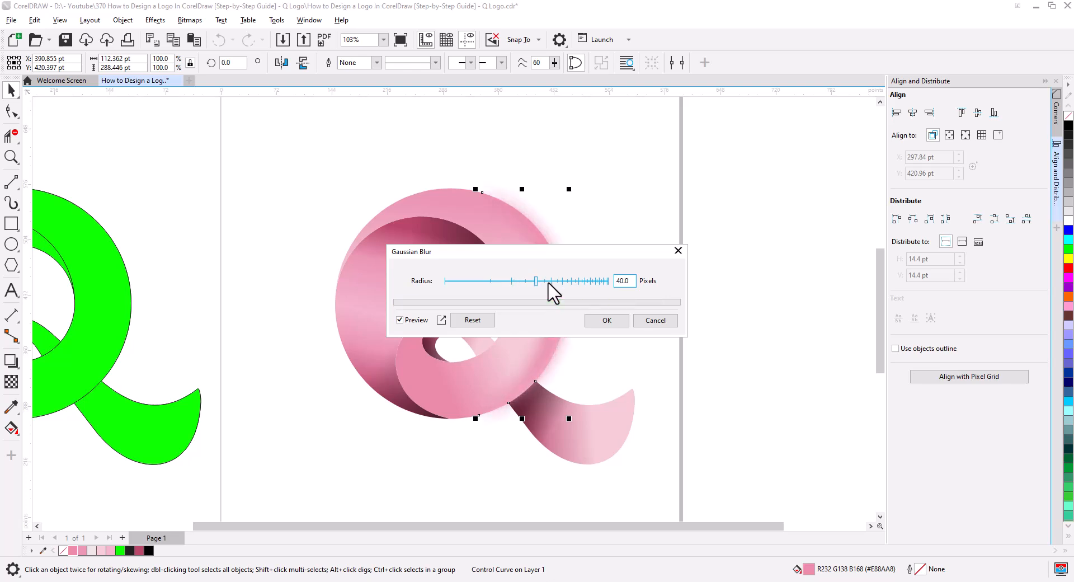
left_click(604, 323)
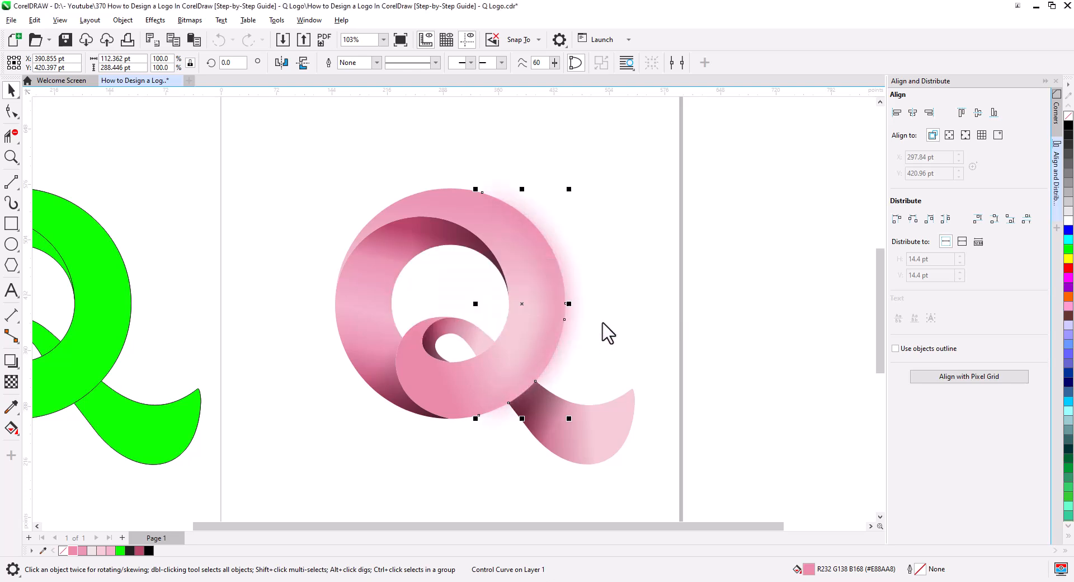
Step: Try to PowerClip the only blurred crescent inside the upper arc of the ring
right_click(554, 324)
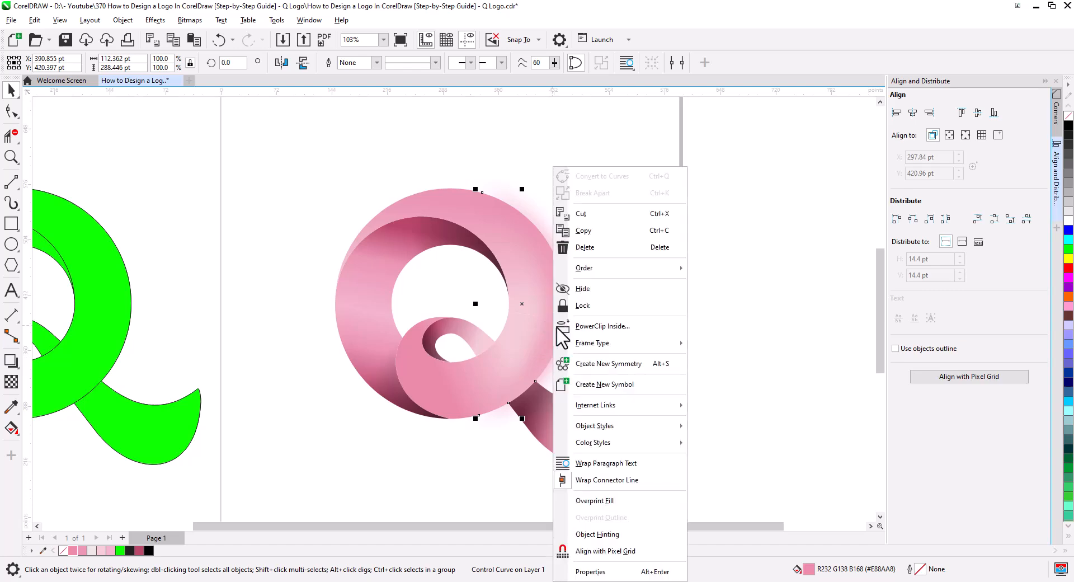
left_click(608, 328)
left_click(399, 212)
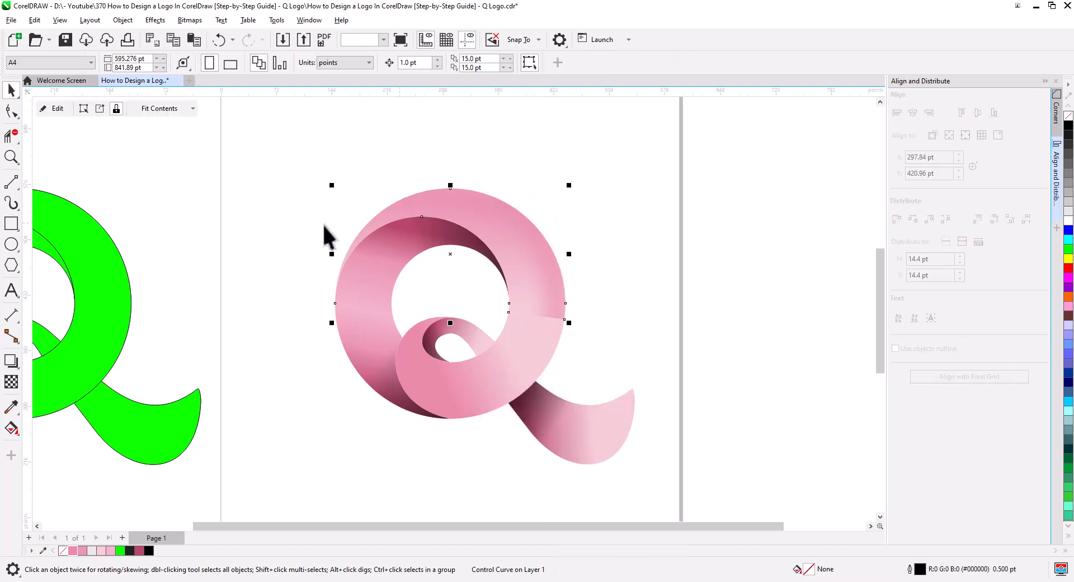
left_click(589, 301)
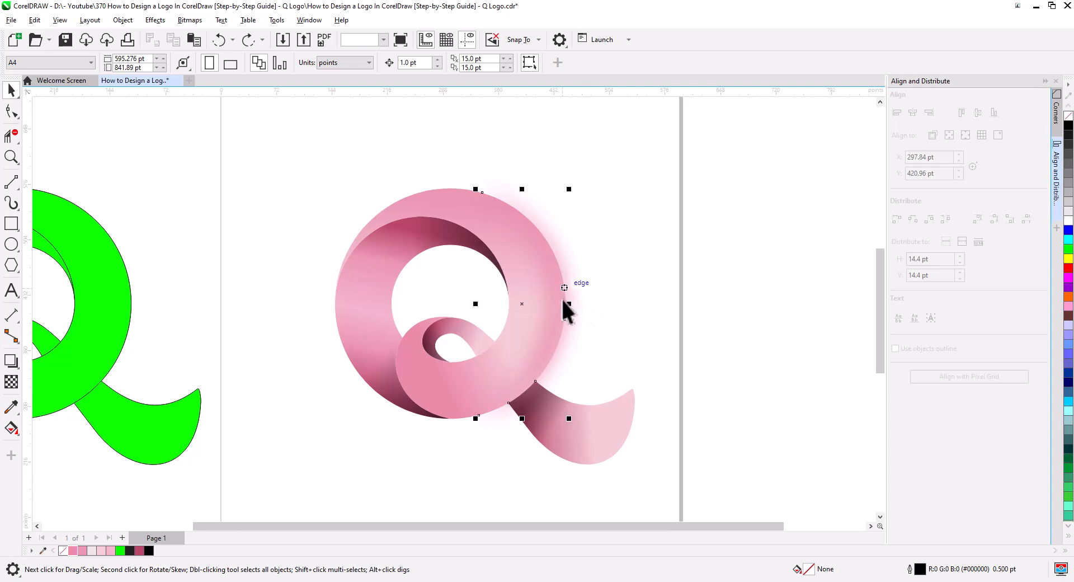
Step: Duplicate the blurred crescent in place and PowerClip the copy inside the upper arc of the ring
left_click(563, 301)
left_click(425, 249)
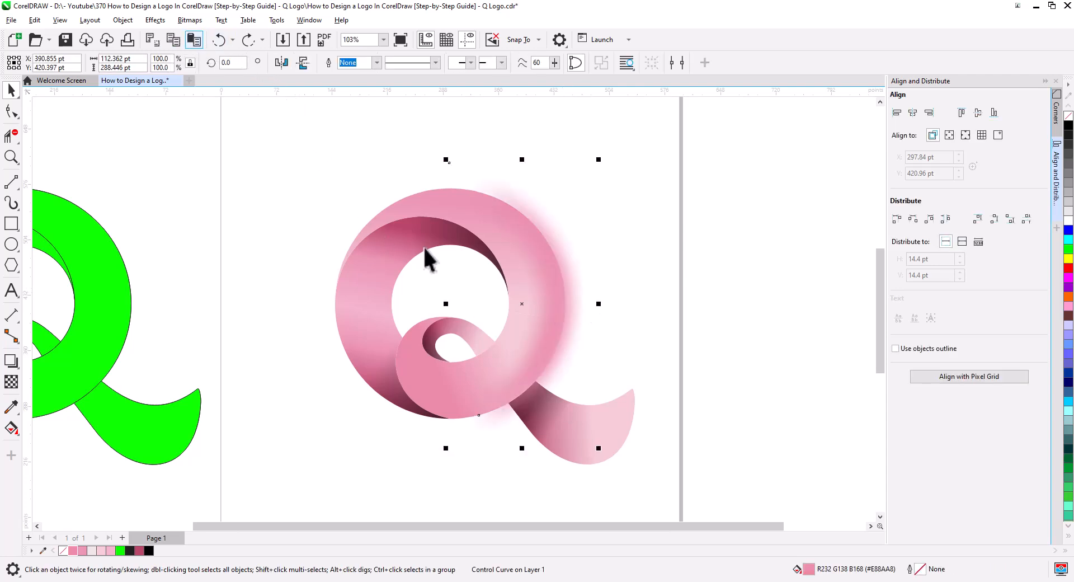
left_click(559, 311)
right_click(559, 312)
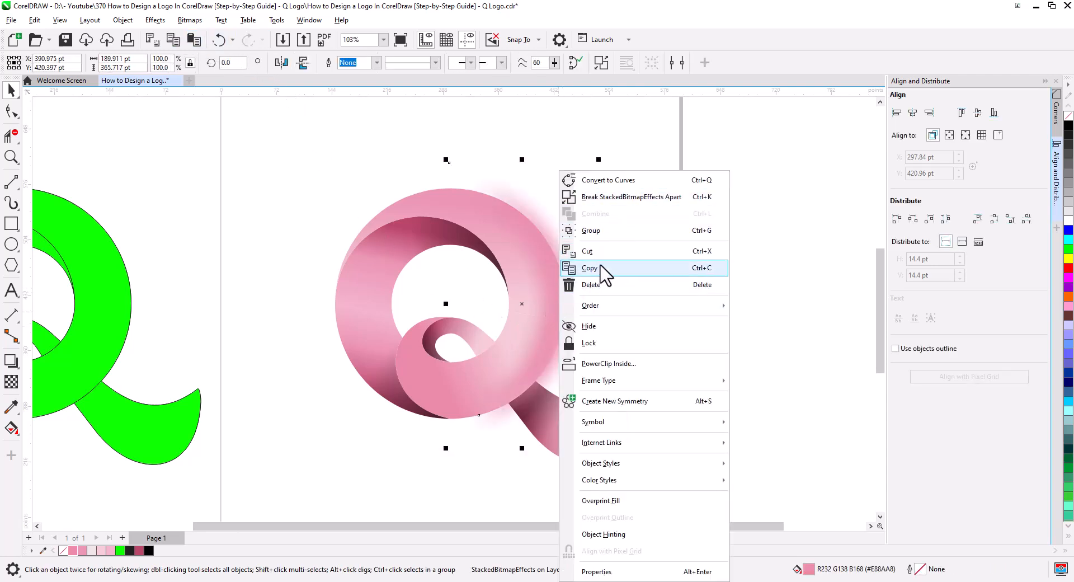
left_click(613, 364)
left_click(391, 209)
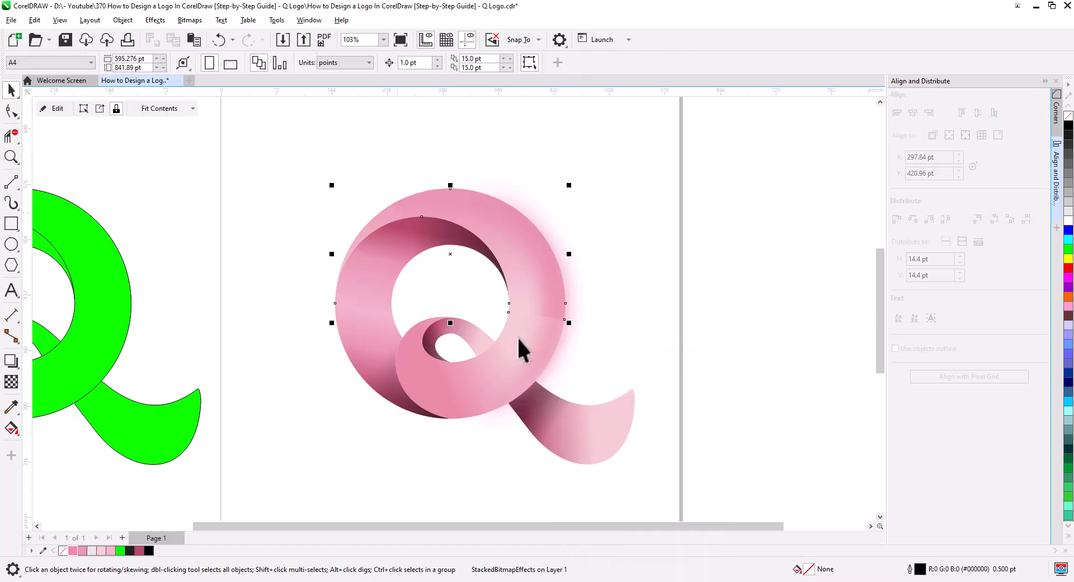
left_click(545, 331)
left_click(578, 337)
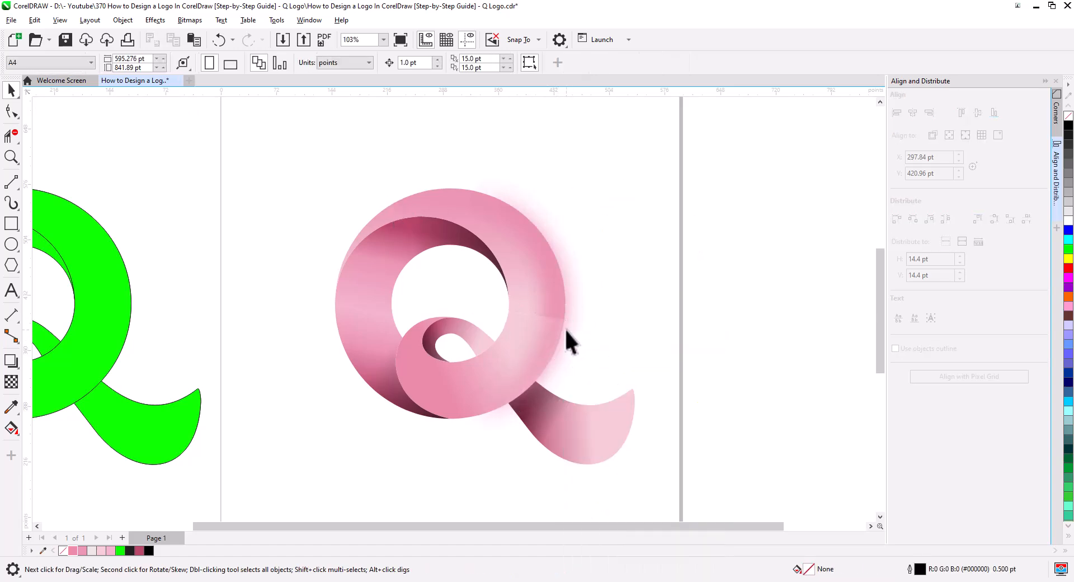
Step: PowerClip the remaining blurred crescent inside the lower loop of the Q and deselect it
left_click(557, 329)
right_click(556, 329)
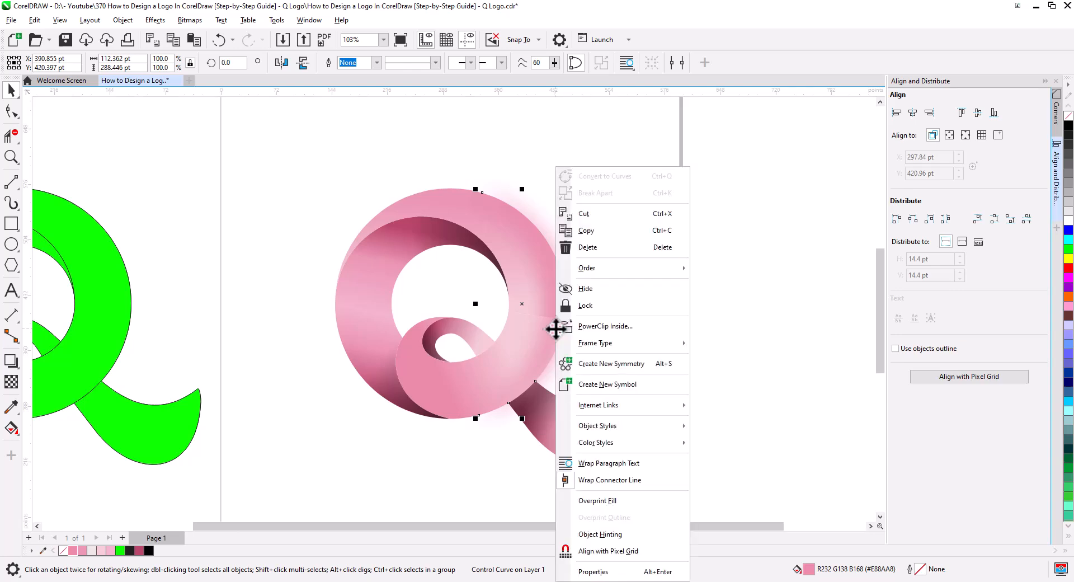
left_click(606, 327)
left_click(529, 336)
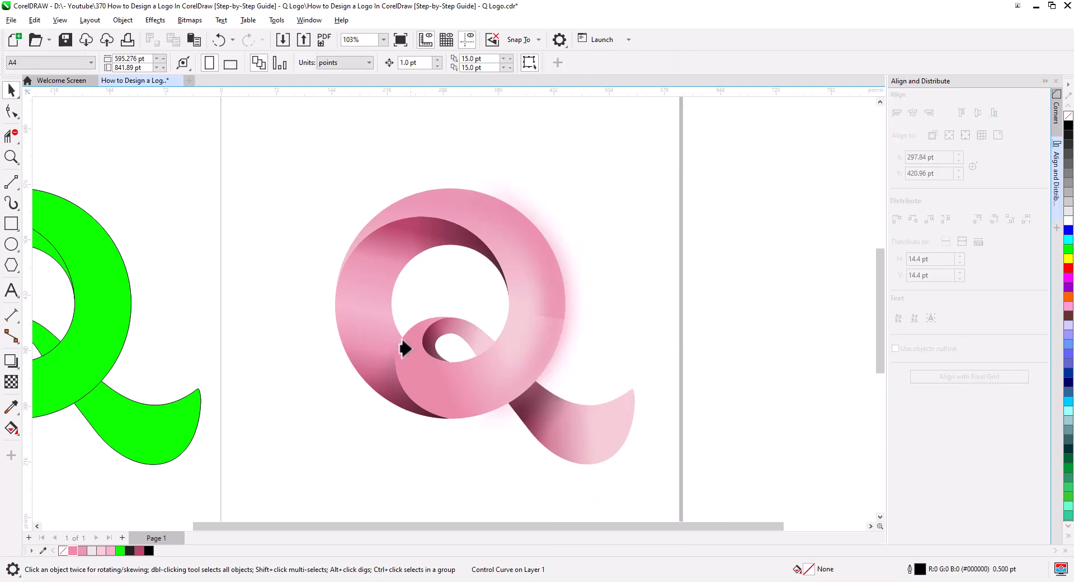
left_click(631, 357)
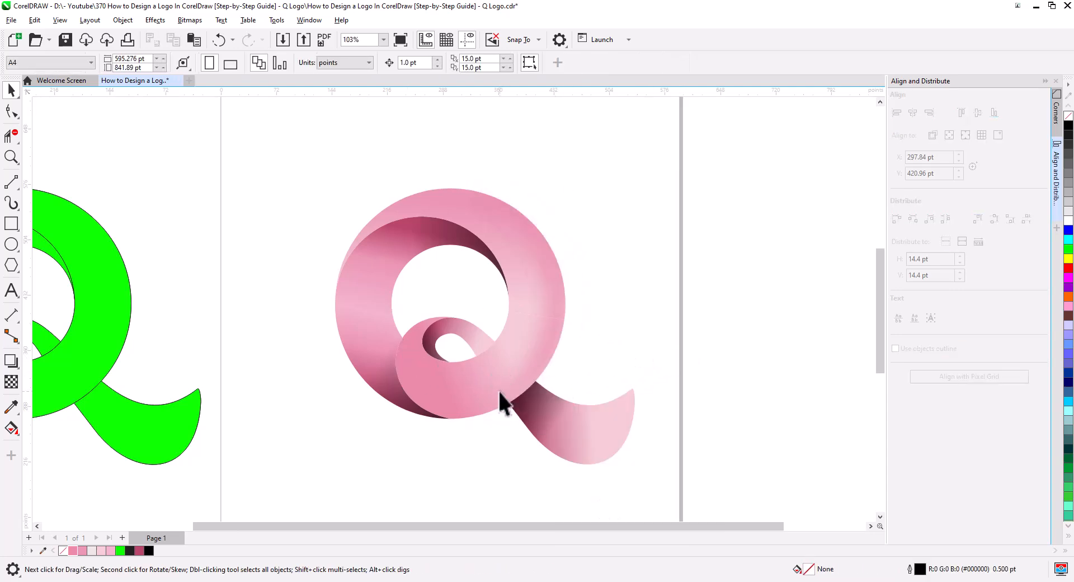